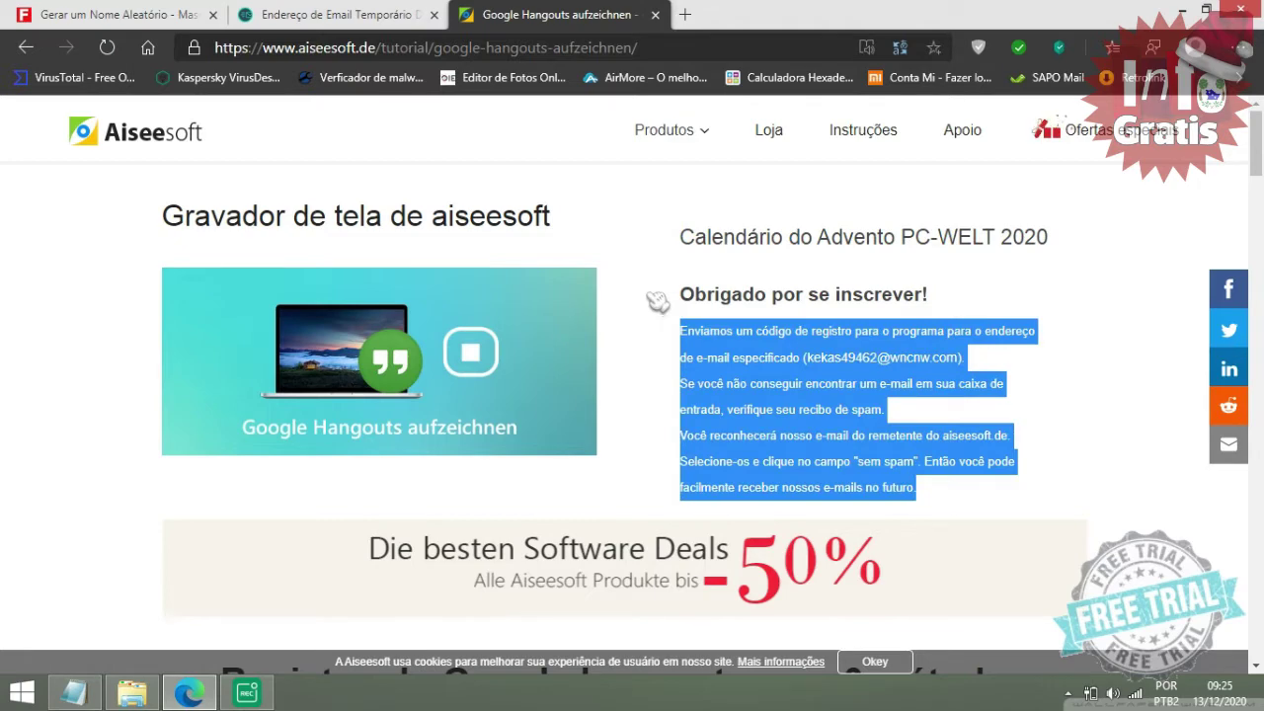
Close the Aiseesoft sign-up page and open the registration code e-mail in the Temp Mail inbox
{"action": "left_click_drag", "start_coordinate": [662, 292], "coordinate": [995, 303]}
{"action": "left_click", "coordinate": [995, 303]}
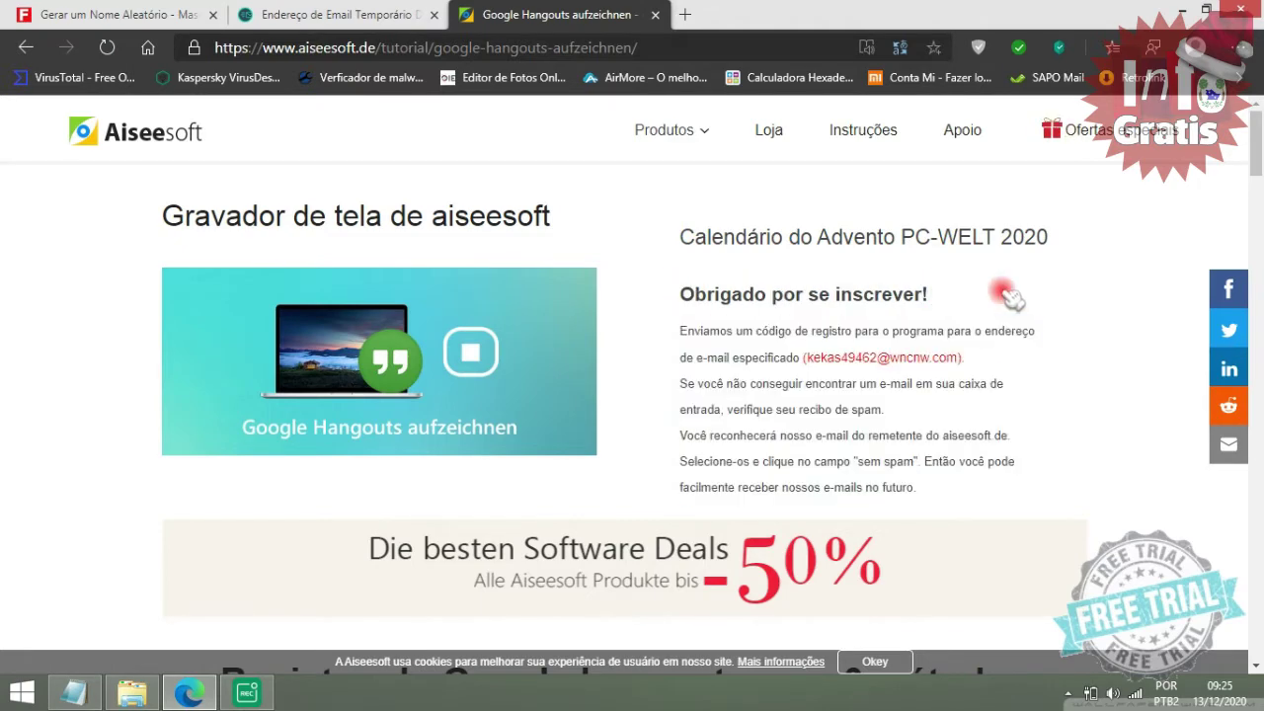
{"action": "left_click", "coordinate": [655, 15]}
{"action": "left_click", "coordinate": [299, 383]}
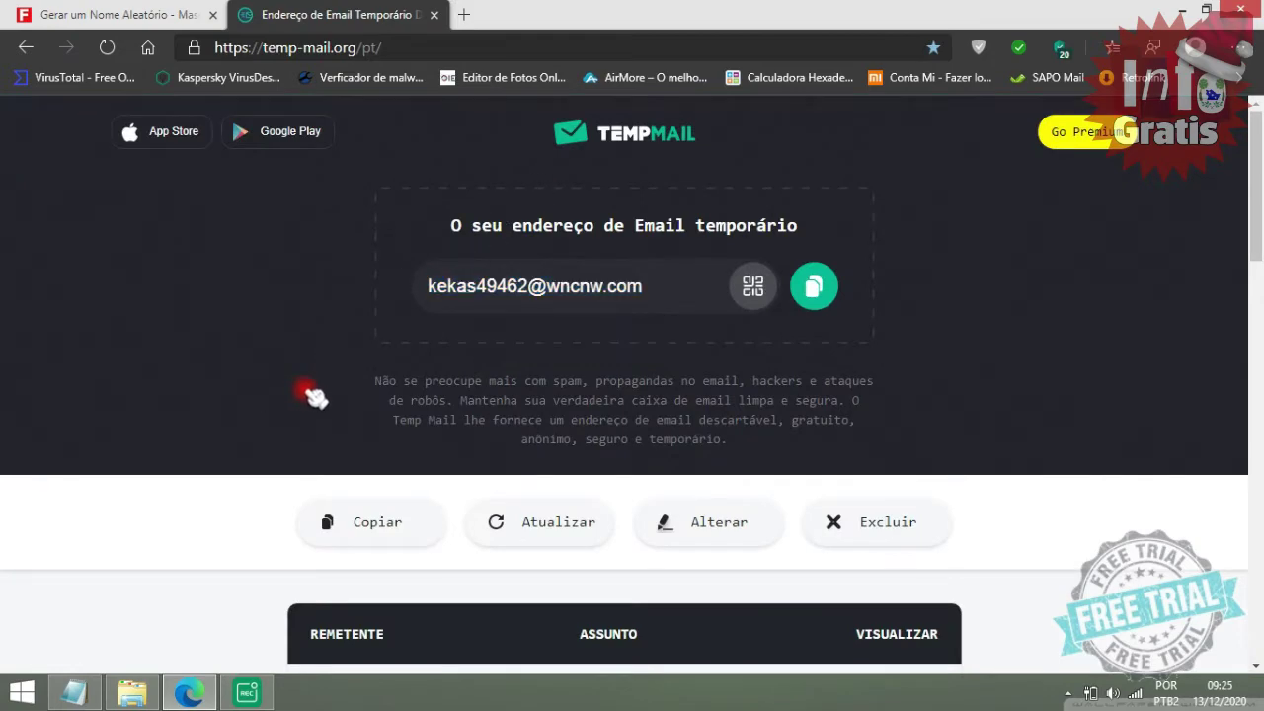
{"action": "scroll", "coordinate": [336, 388], "scroll_direction": "down", "scroll_amount": 5}
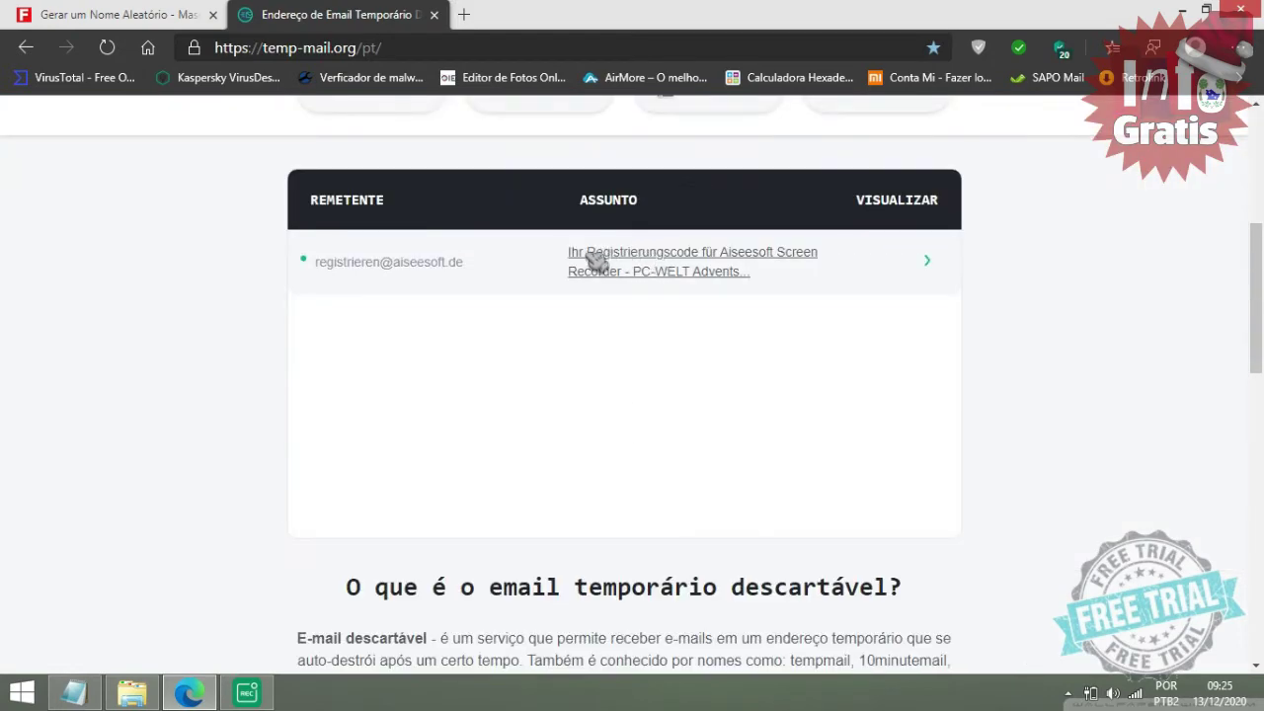
{"action": "left_click", "coordinate": [656, 250]}
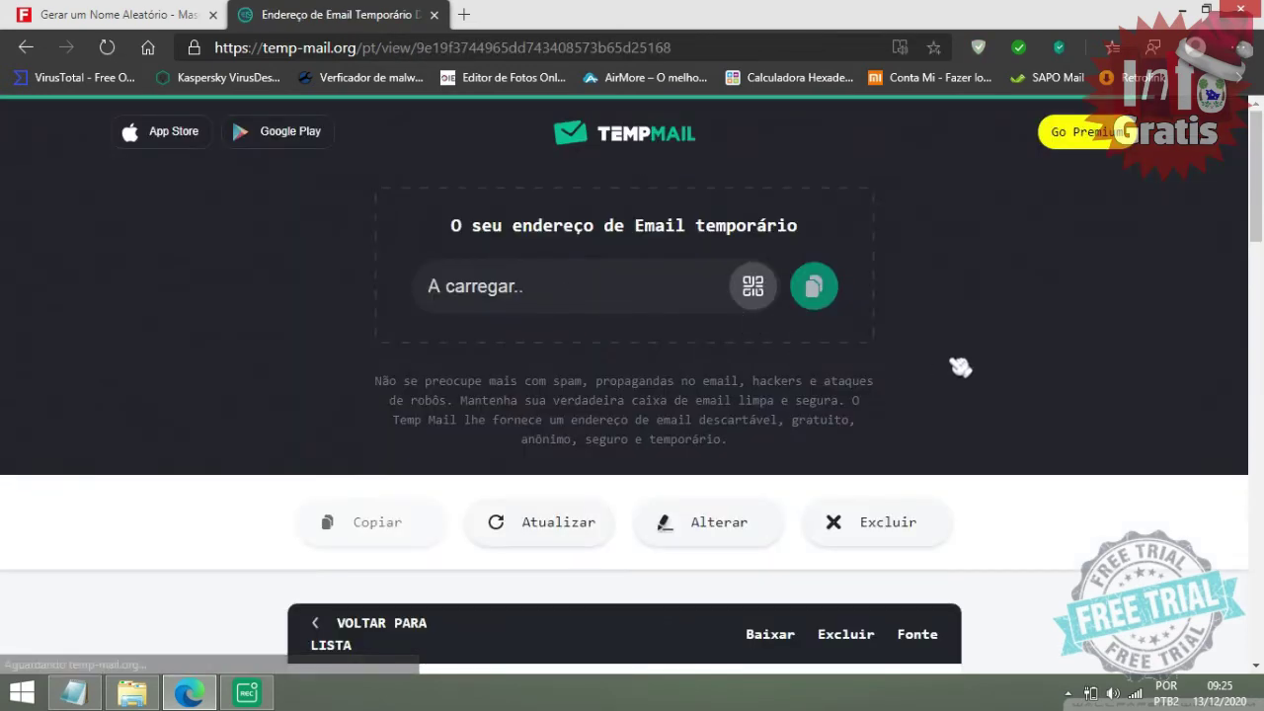
Copy the registration code from the Aiseesoft Screen Recorder e-mail
{"action": "scroll", "coordinate": [958, 365], "scroll_direction": "down", "scroll_amount": 5}
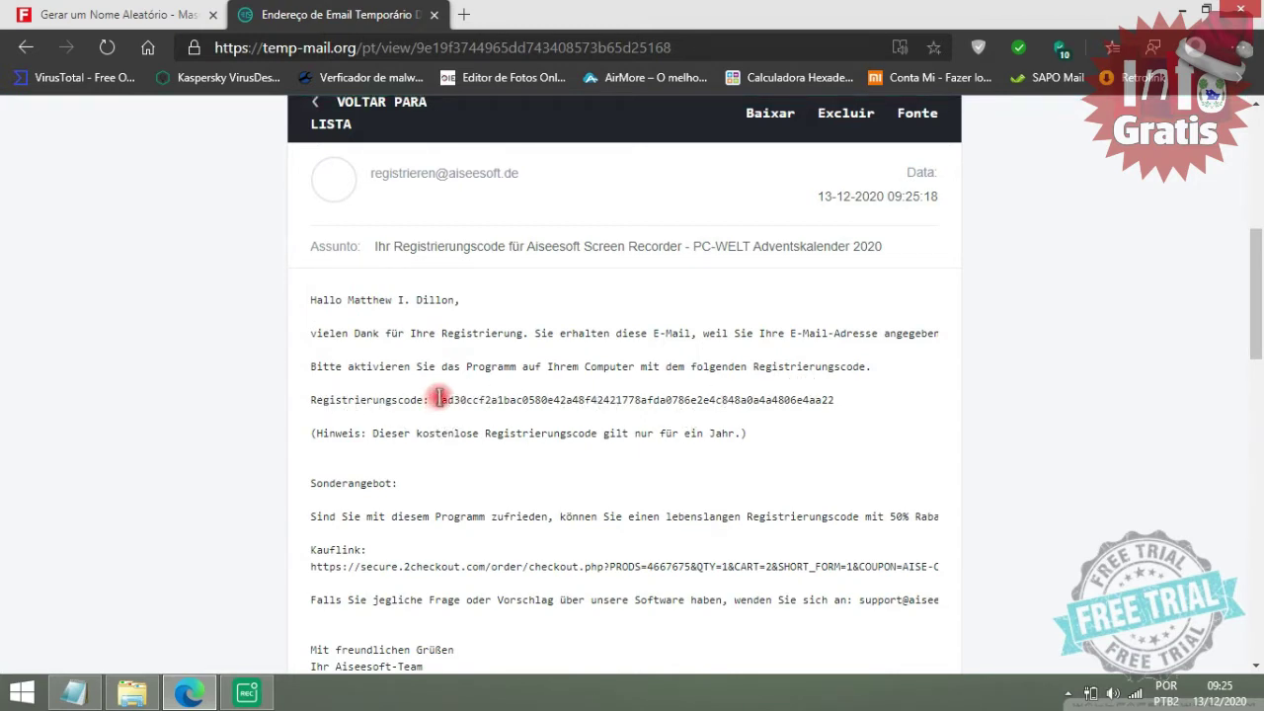
{"action": "left_click_drag", "start_coordinate": [438, 398], "coordinate": [853, 405]}
{"action": "key", "text": "ctrl+c"}
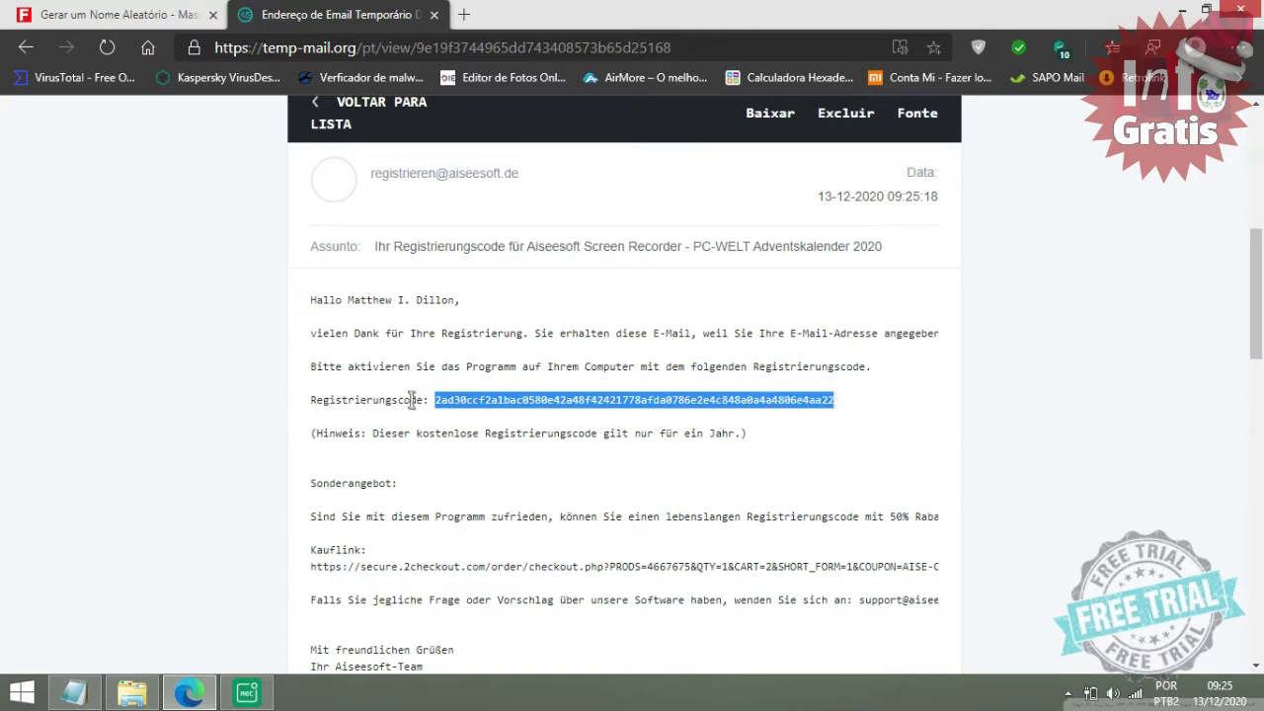
{"action": "right_click", "coordinate": [622, 400]}
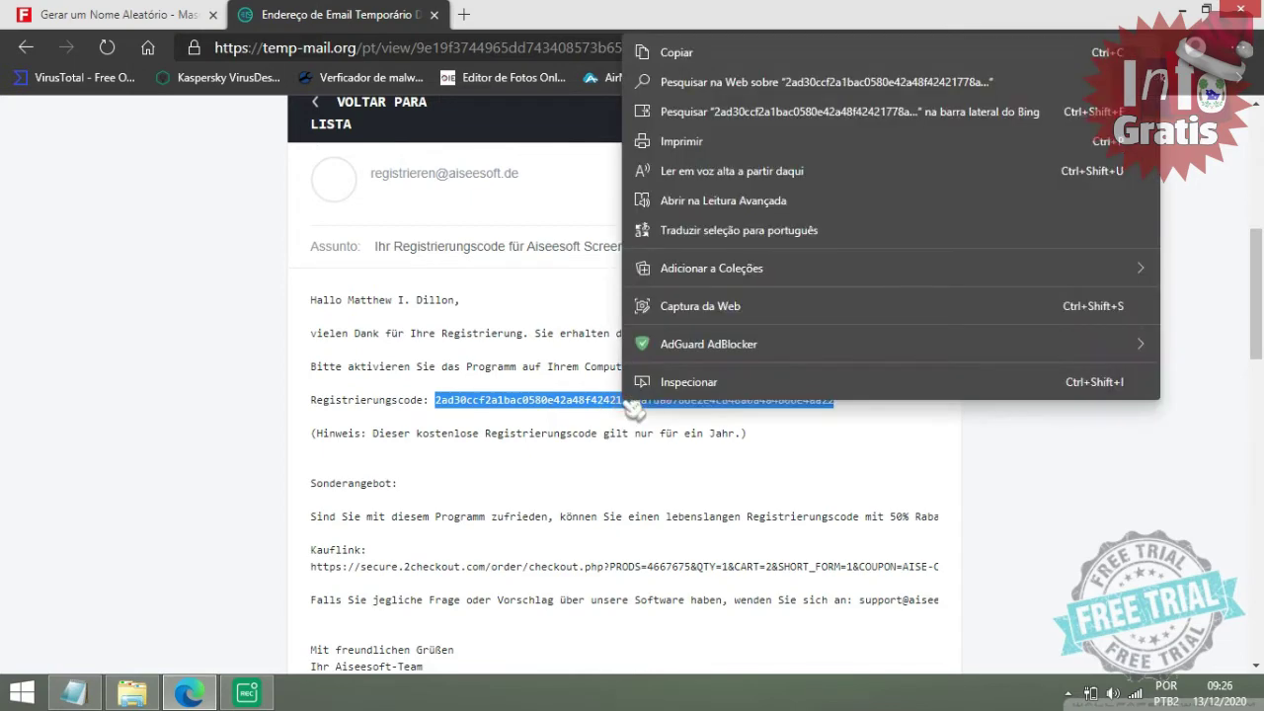
{"action": "left_click", "coordinate": [679, 52]}
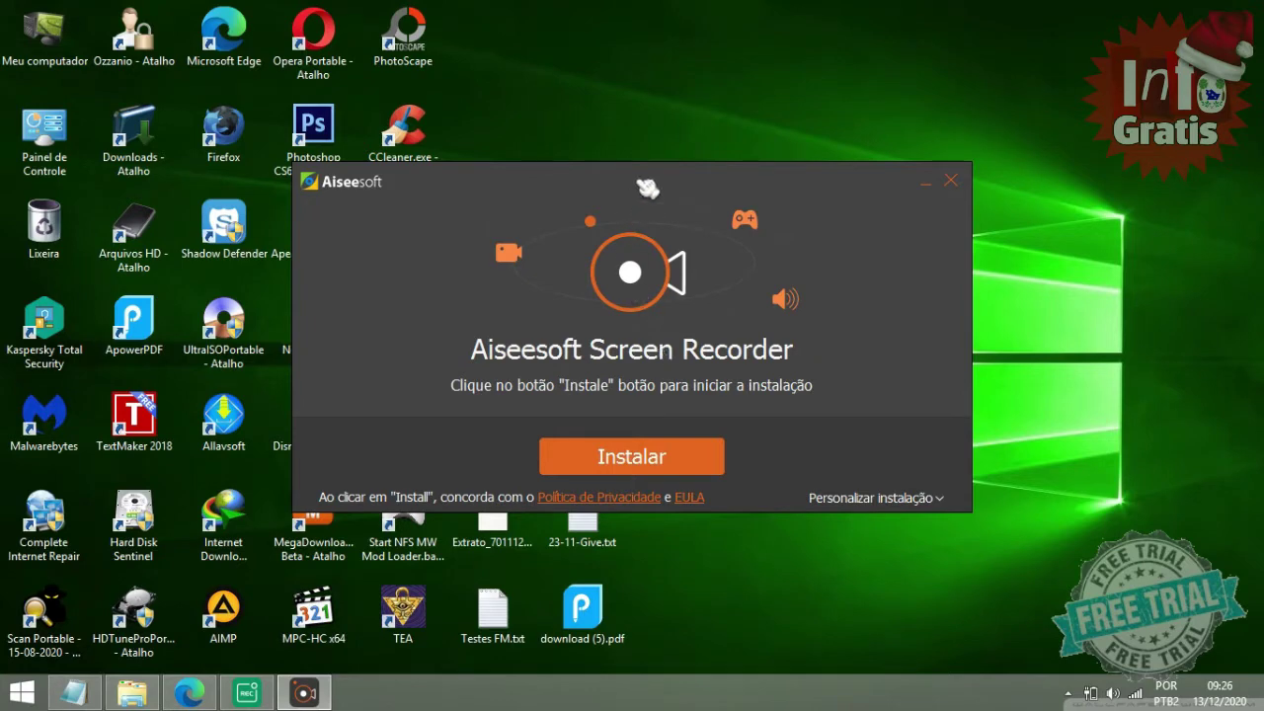
Install Aiseesoft Screen Recorder, launch it, and close the browser window that opens with it
{"action": "left_click_drag", "start_coordinate": [647, 188], "coordinate": [718, 74]}
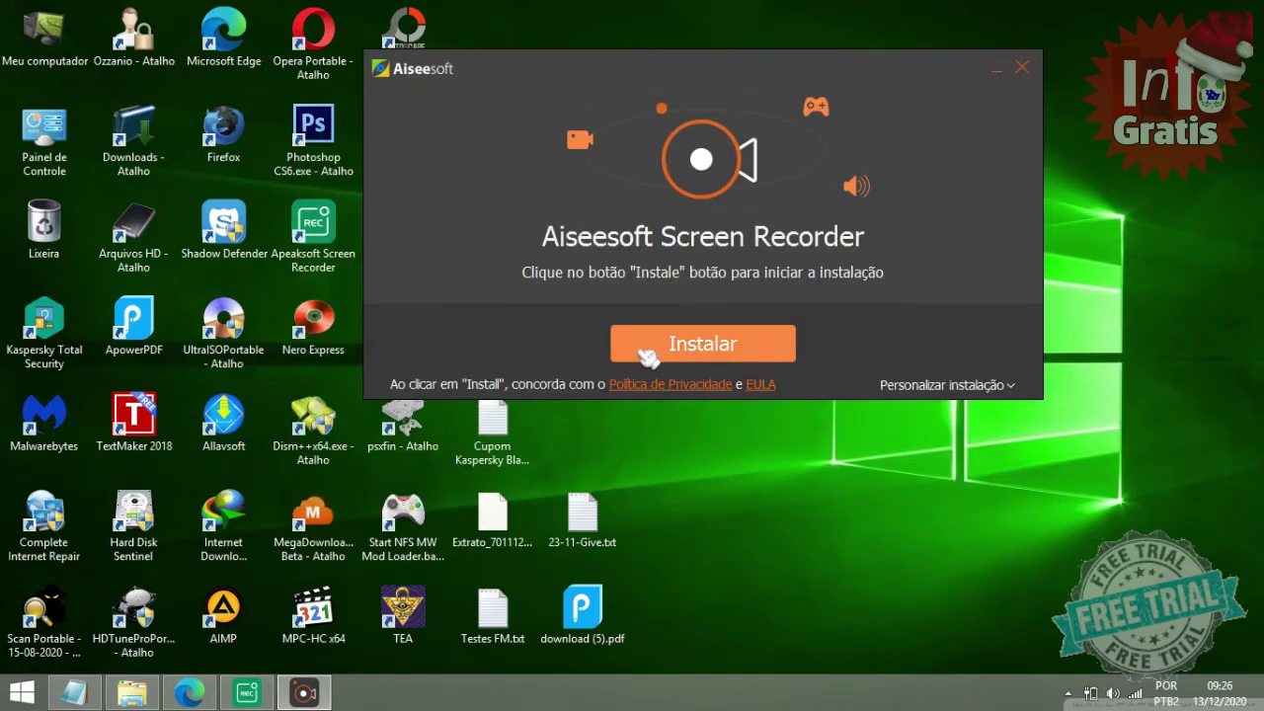
{"action": "left_click", "coordinate": [765, 357]}
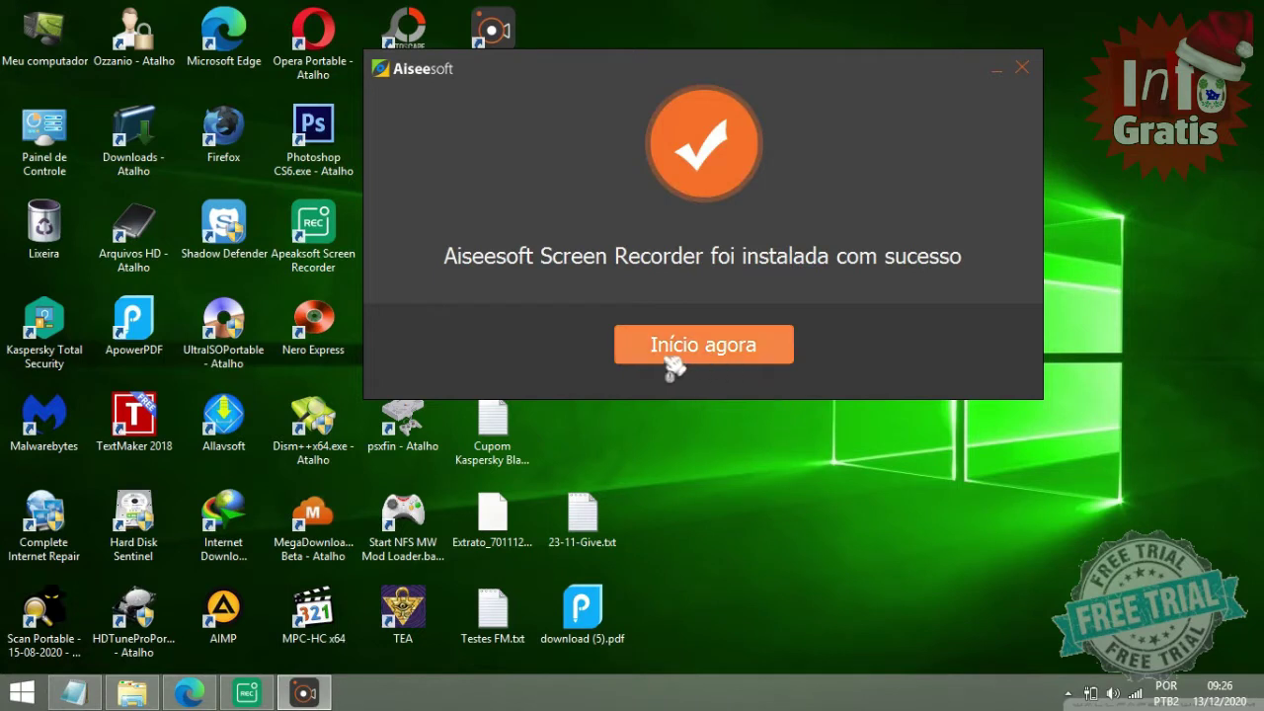
{"action": "left_click", "coordinate": [729, 357]}
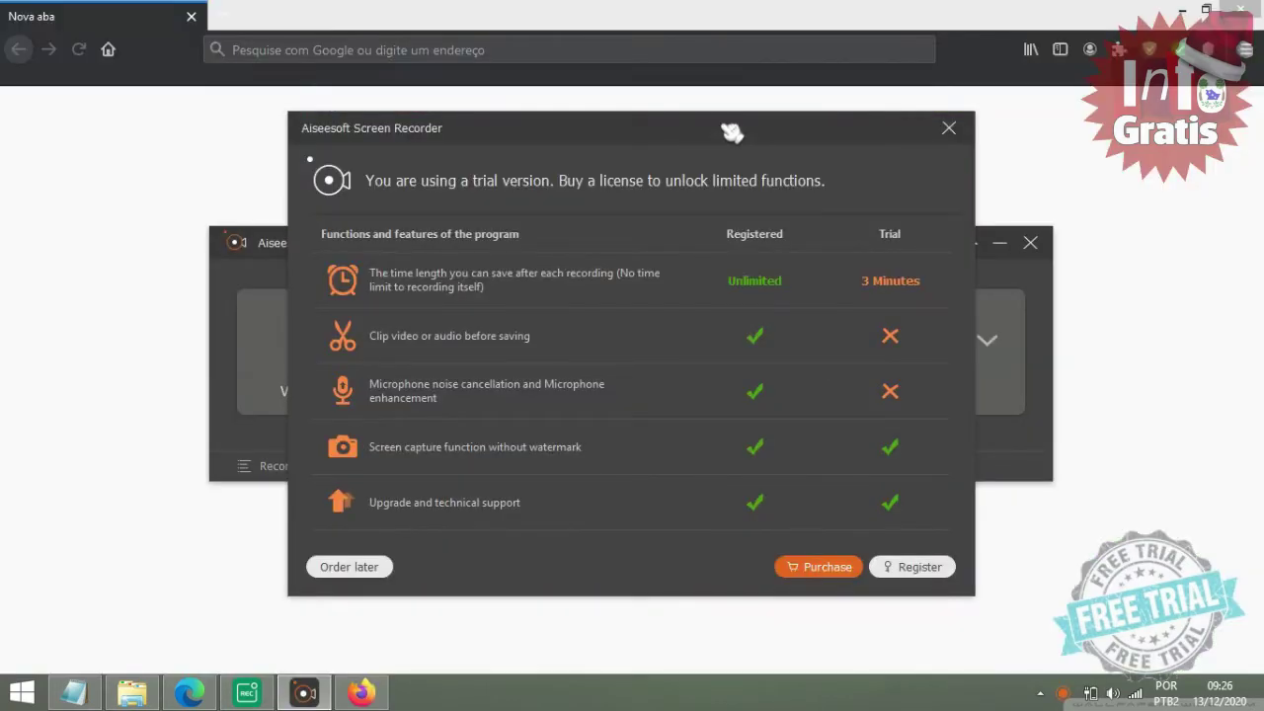
{"action": "left_click", "coordinate": [1240, 10]}
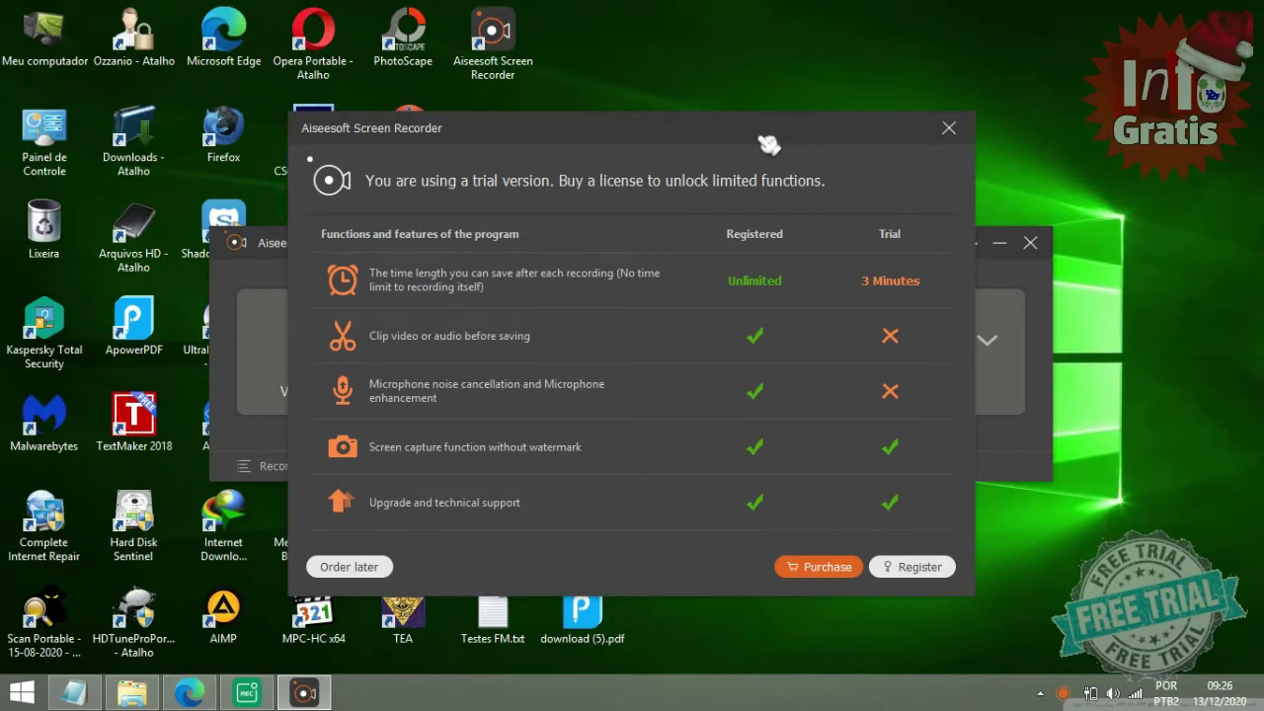
Open the registration form from the trial notice and paste the copied registration code into its code field
{"action": "left_click_drag", "start_coordinate": [762, 141], "coordinate": [770, 57]}
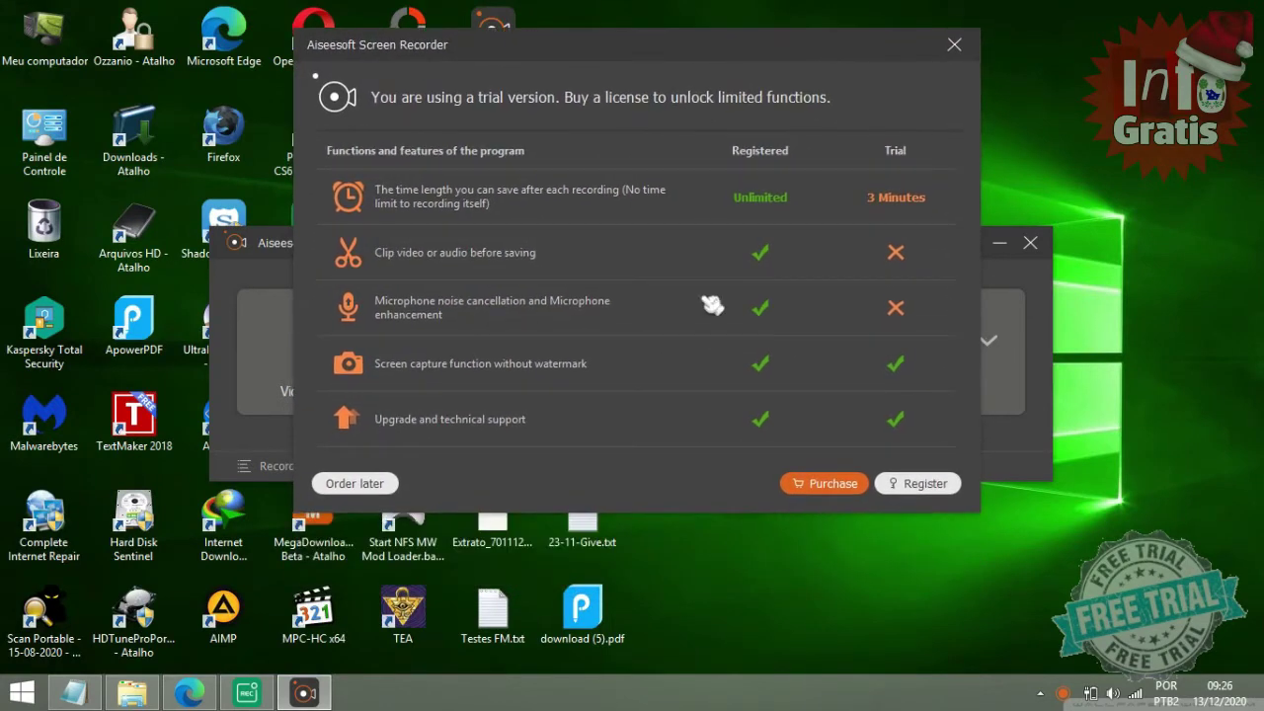
{"action": "left_click", "coordinate": [918, 483]}
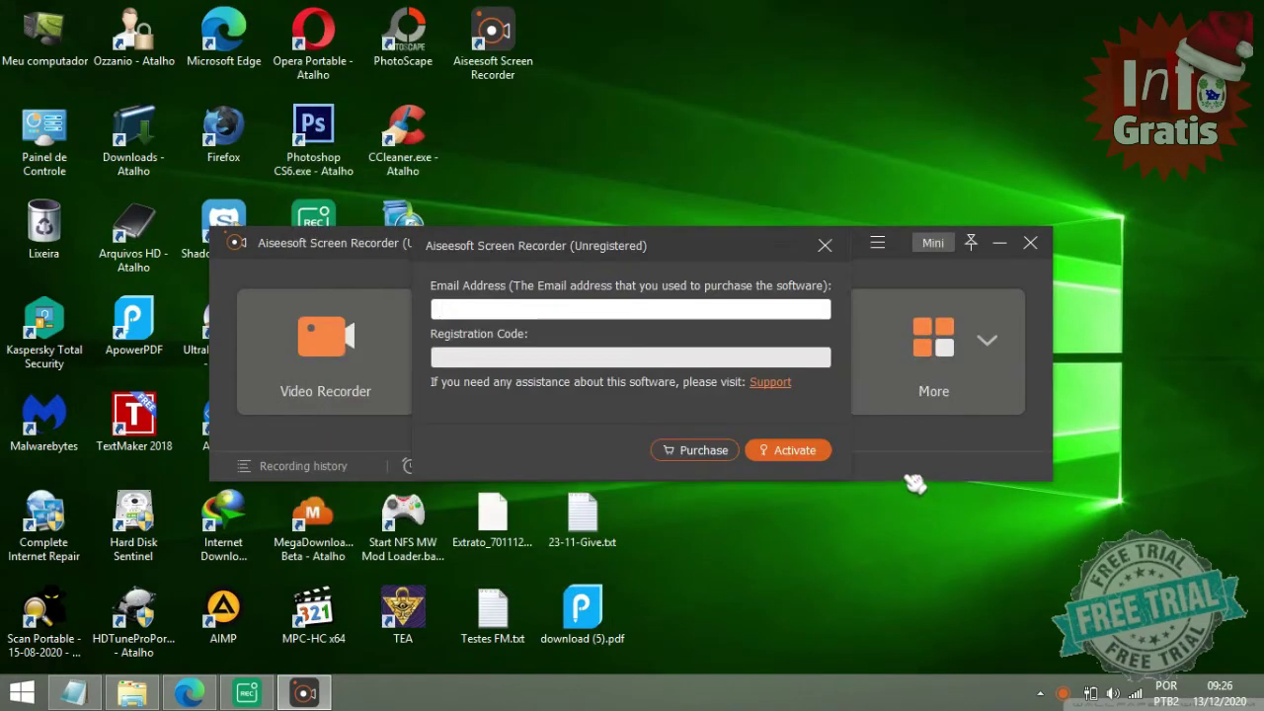
{"action": "left_click", "coordinate": [439, 309]}
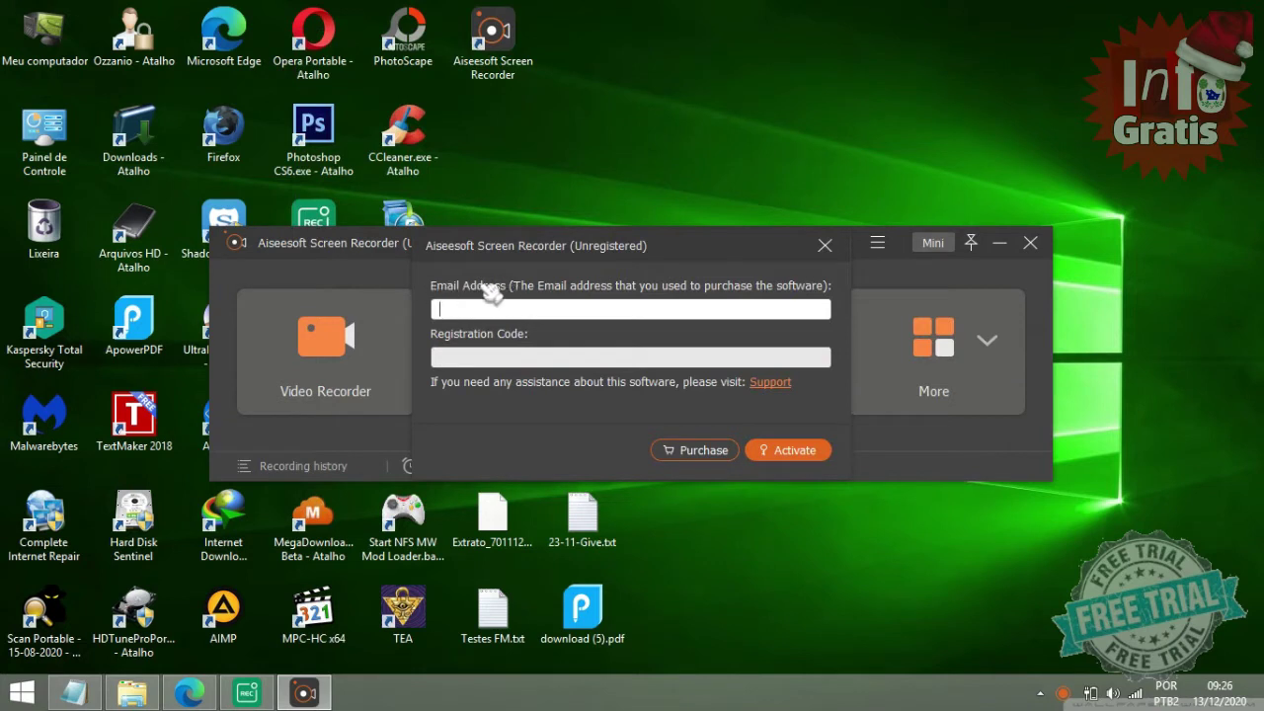
{"action": "left_click", "coordinate": [462, 359]}
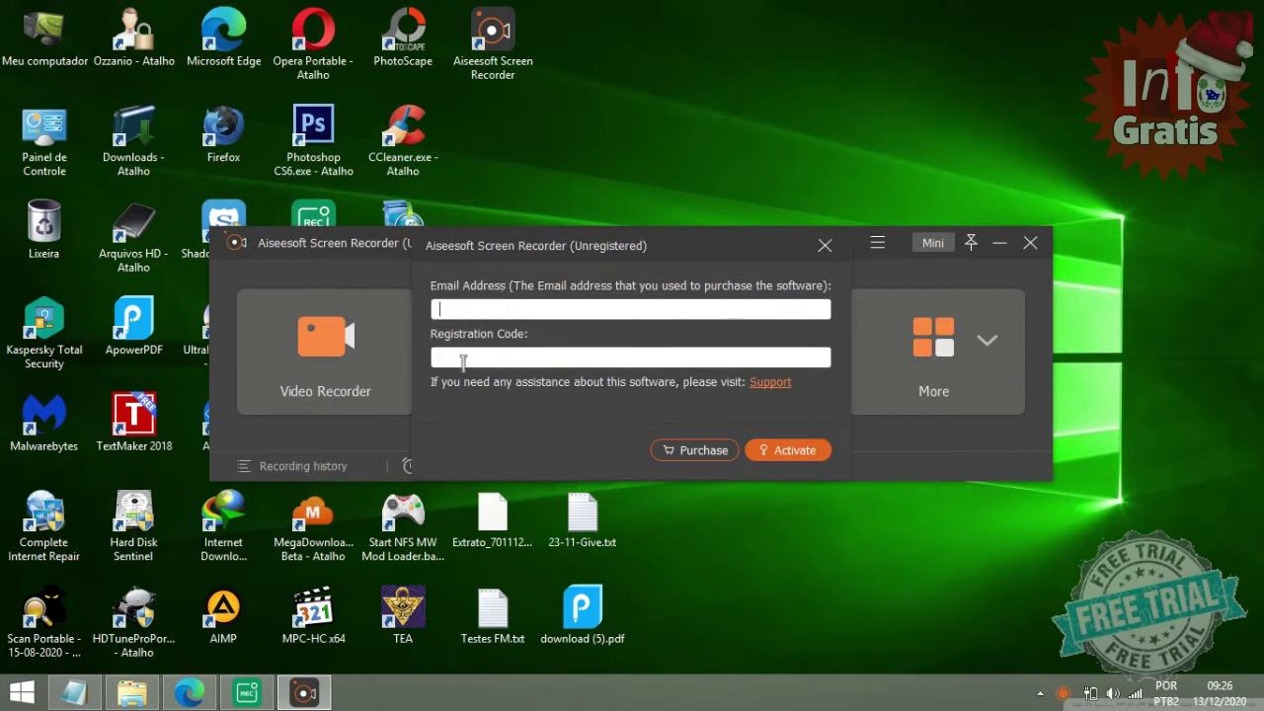
{"action": "right_click", "coordinate": [462, 359]}
{"action": "left_click", "coordinate": [530, 496]}
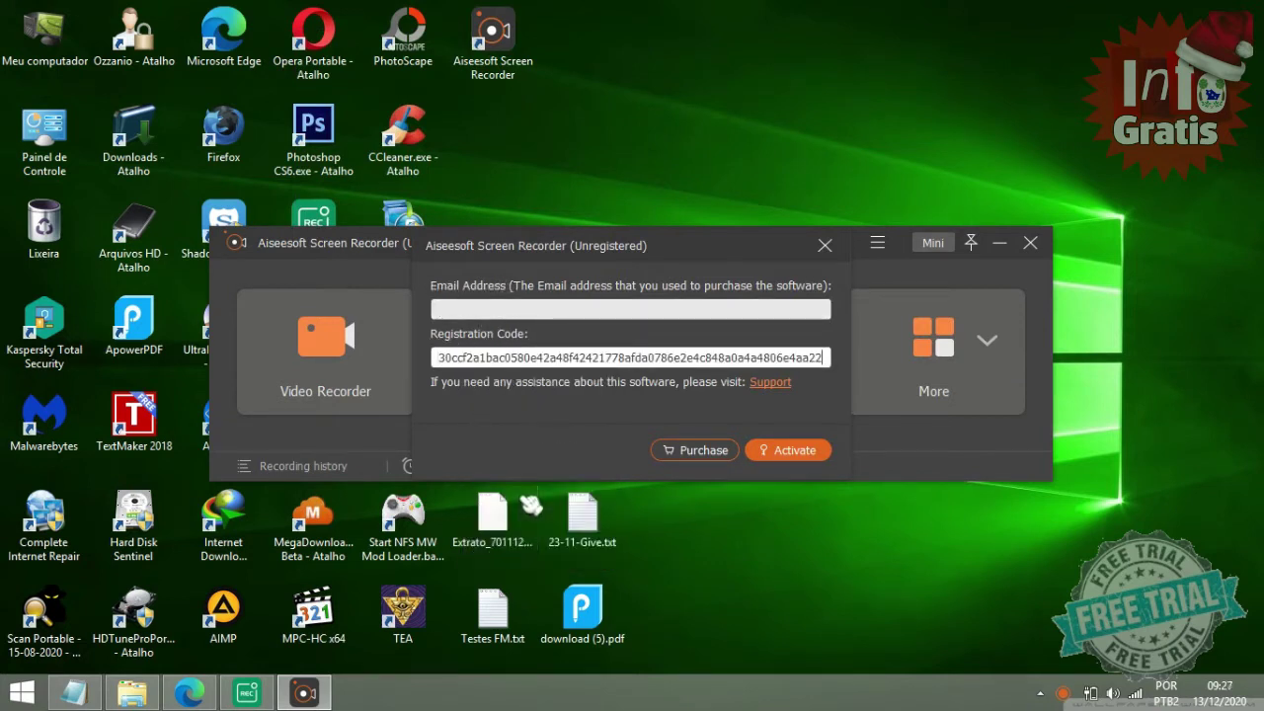
Fill in the registration form's e-mail with the temporary address copied from Temp Mail, and activate Aiseesoft Screen Recorder
{"action": "left_click", "coordinate": [535, 309]}
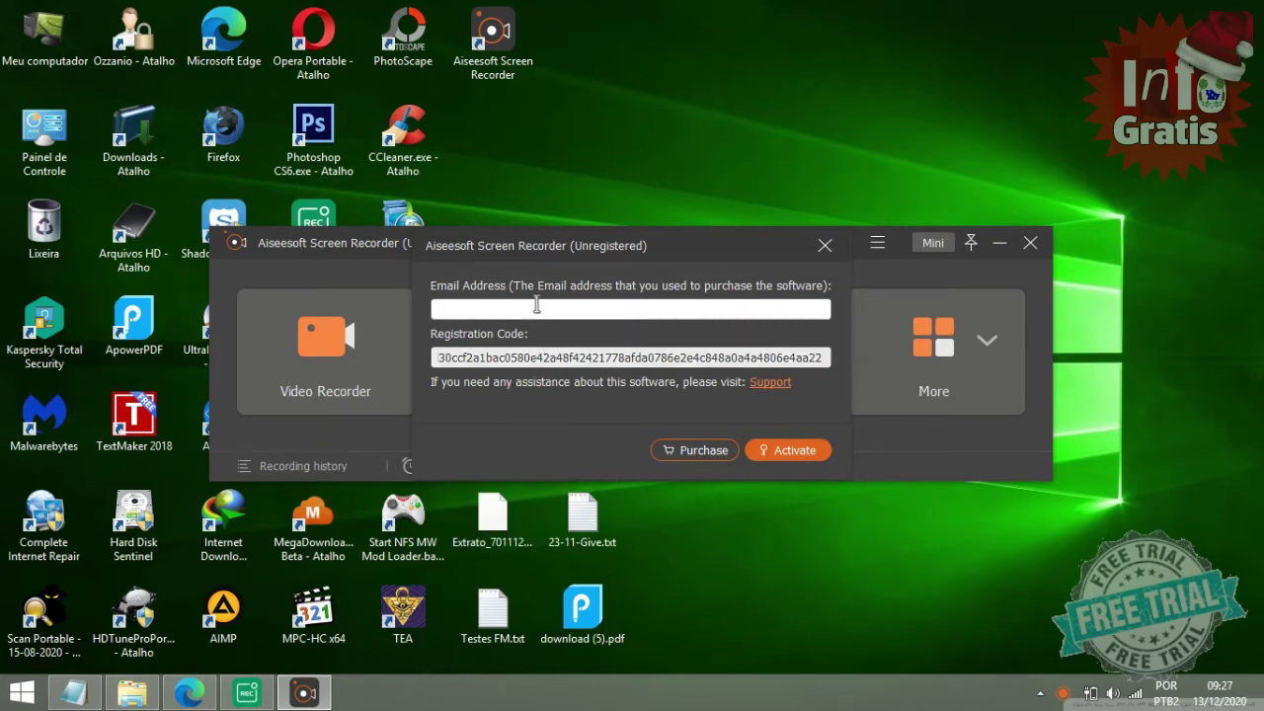
{"action": "left_click", "coordinate": [189, 693]}
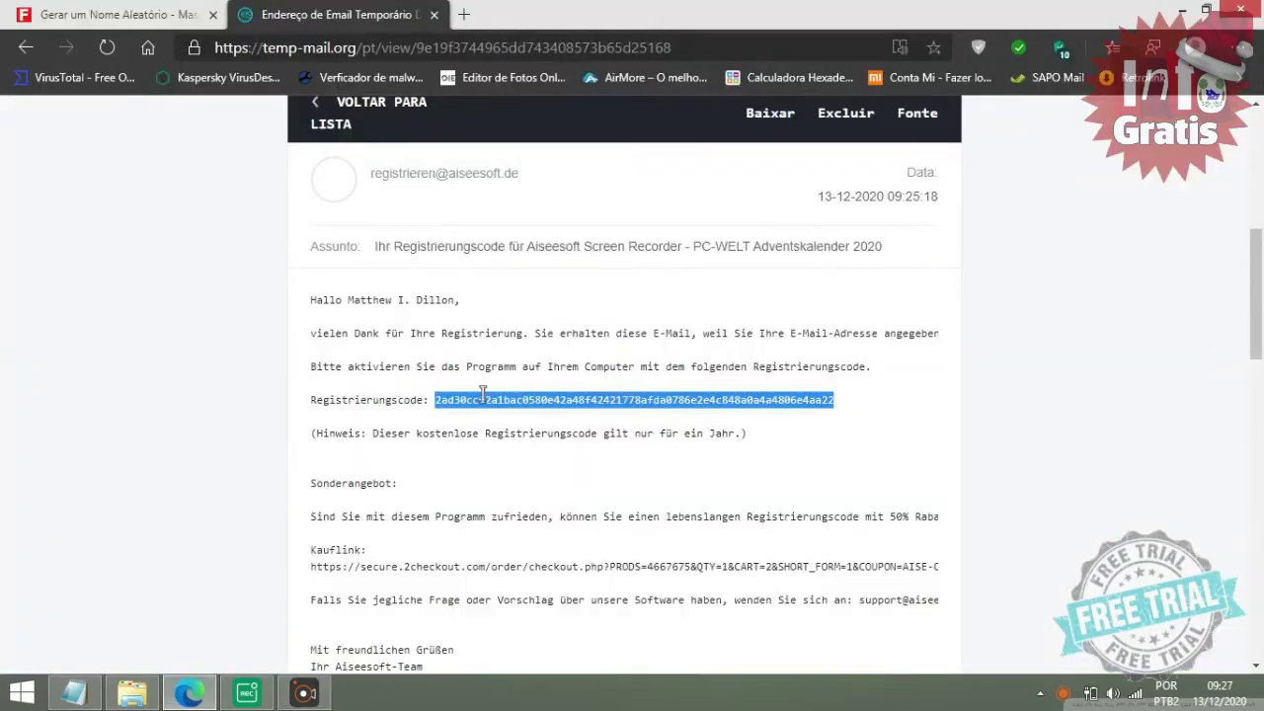
{"action": "scroll", "coordinate": [534, 367], "scroll_direction": "up", "scroll_amount": 4}
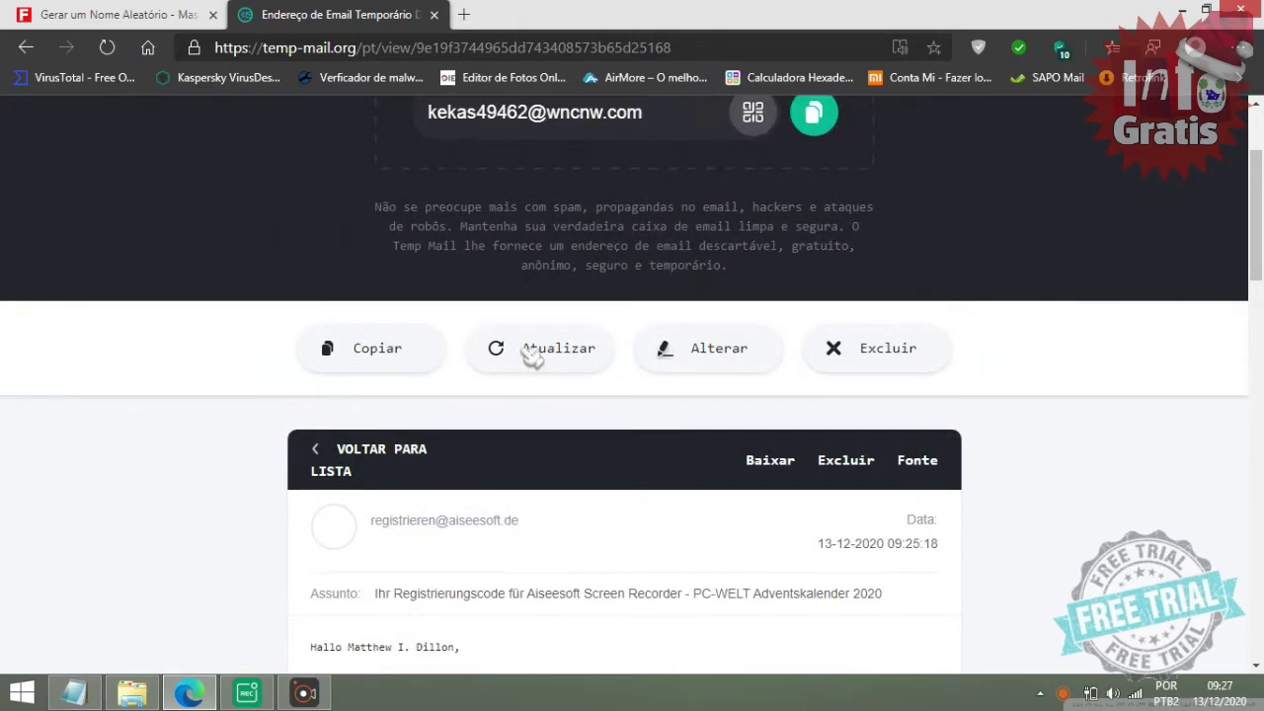
{"action": "scroll", "coordinate": [532, 356], "scroll_direction": "up", "scroll_amount": 2}
{"action": "left_click", "coordinate": [812, 286]}
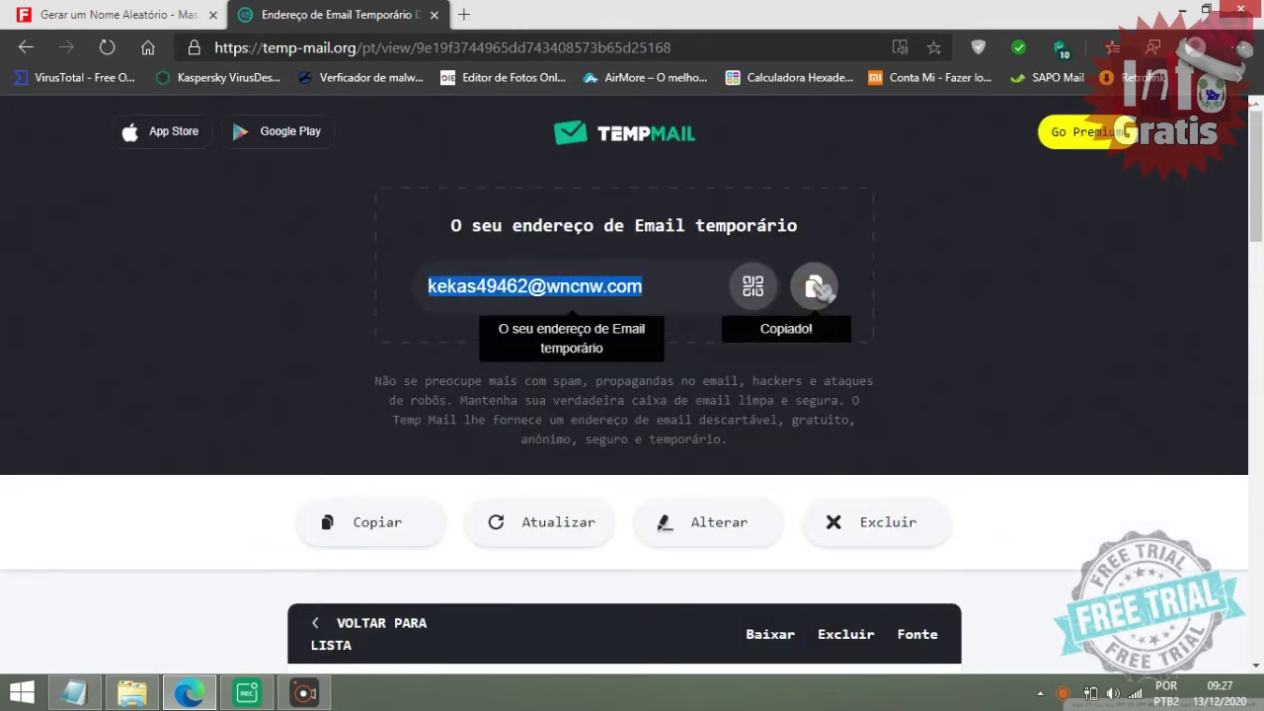
{"action": "left_click", "coordinate": [1177, 10]}
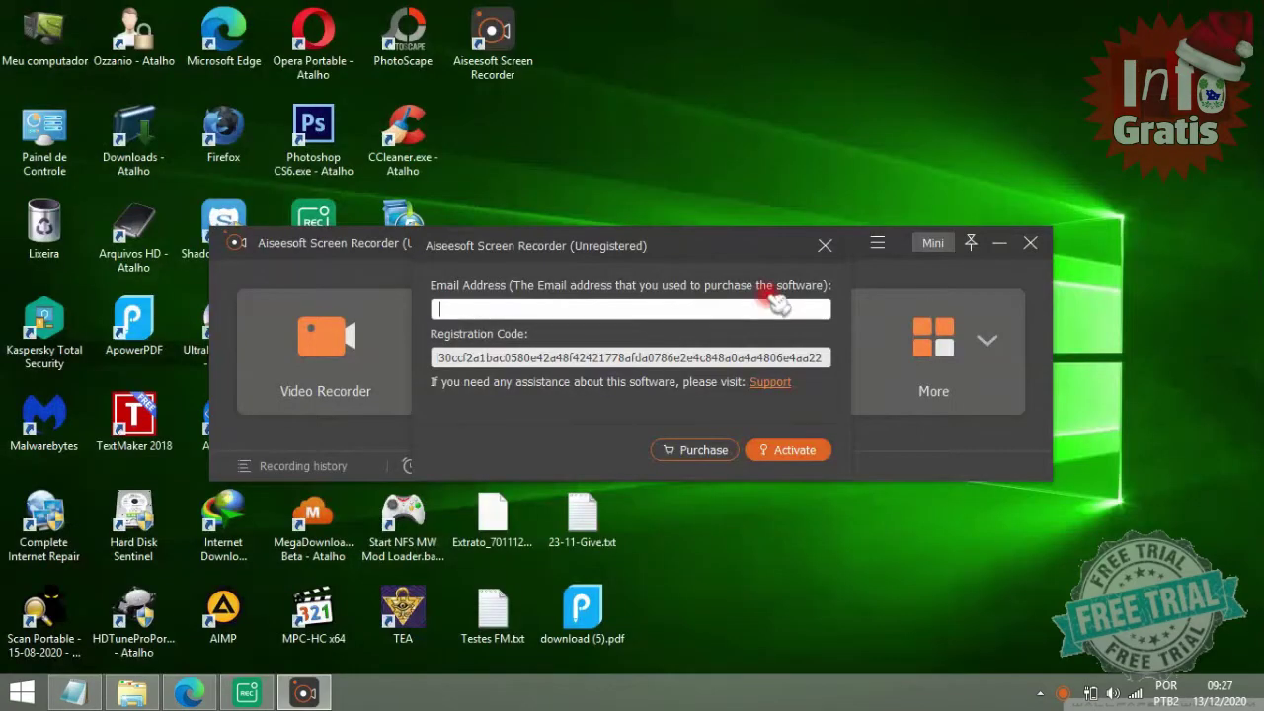
{"action": "right_click", "coordinate": [645, 310]}
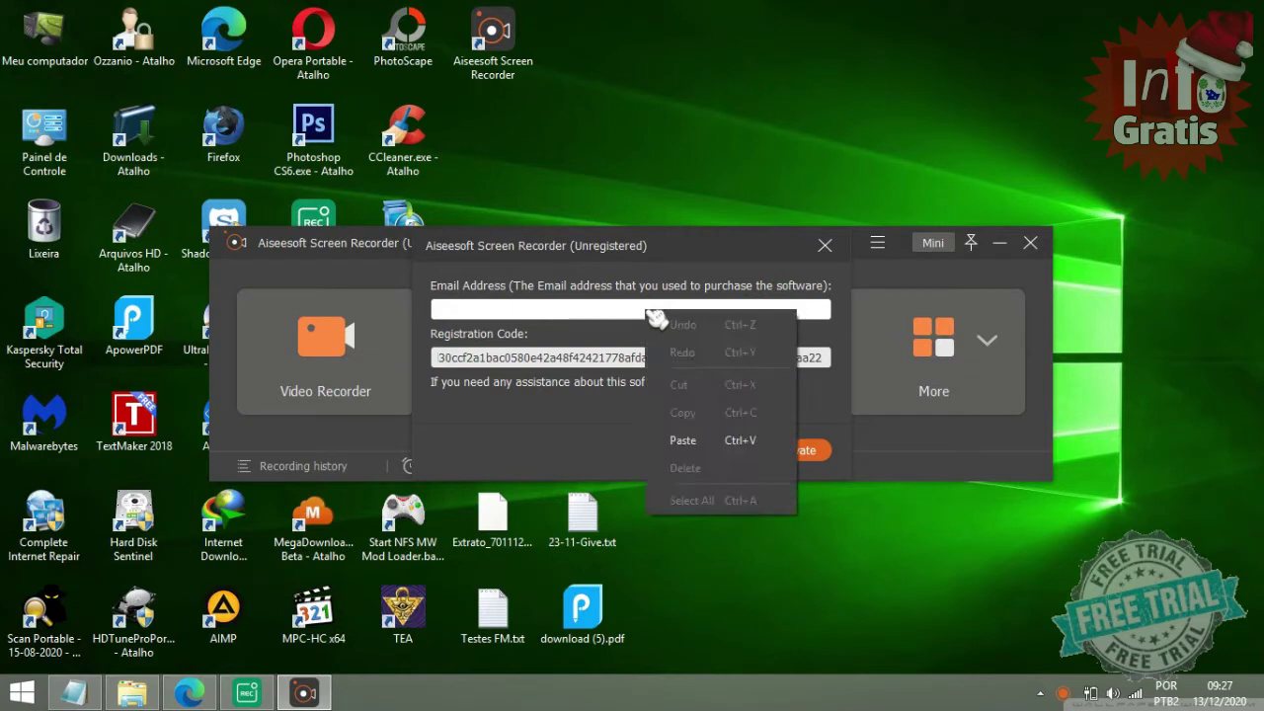
{"action": "left_click", "coordinate": [691, 437]}
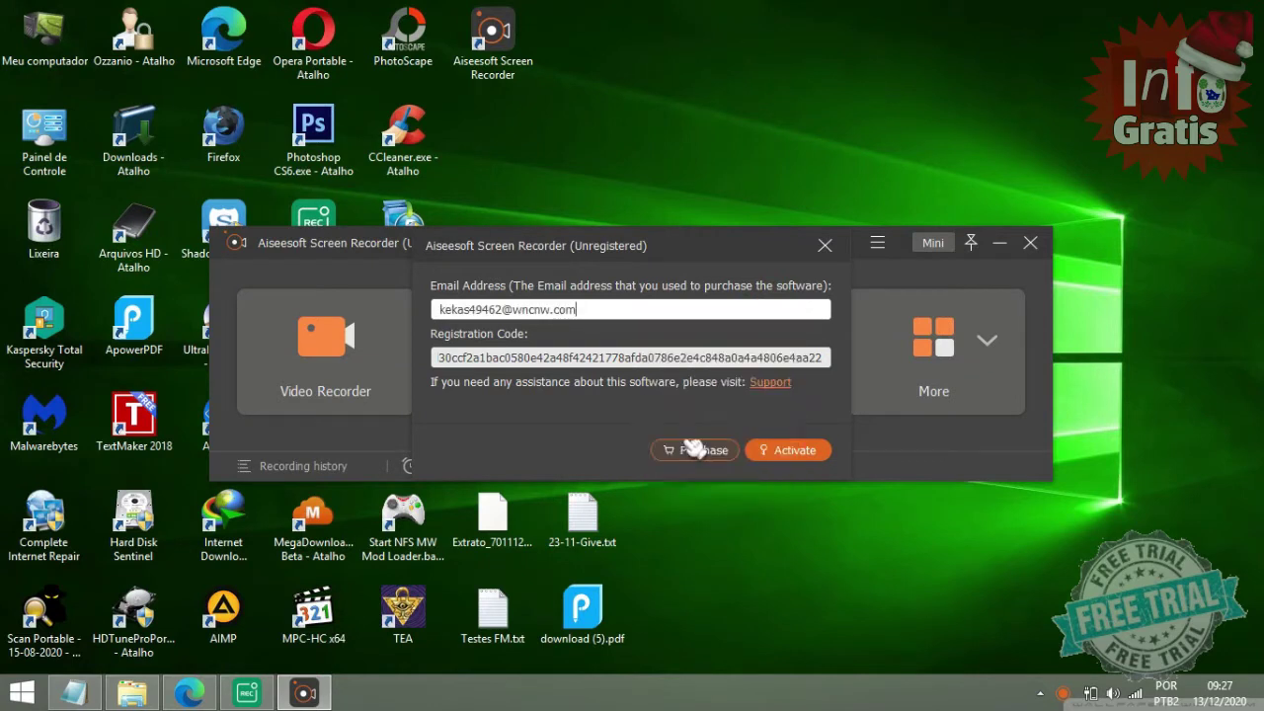
{"action": "left_click", "coordinate": [795, 451]}
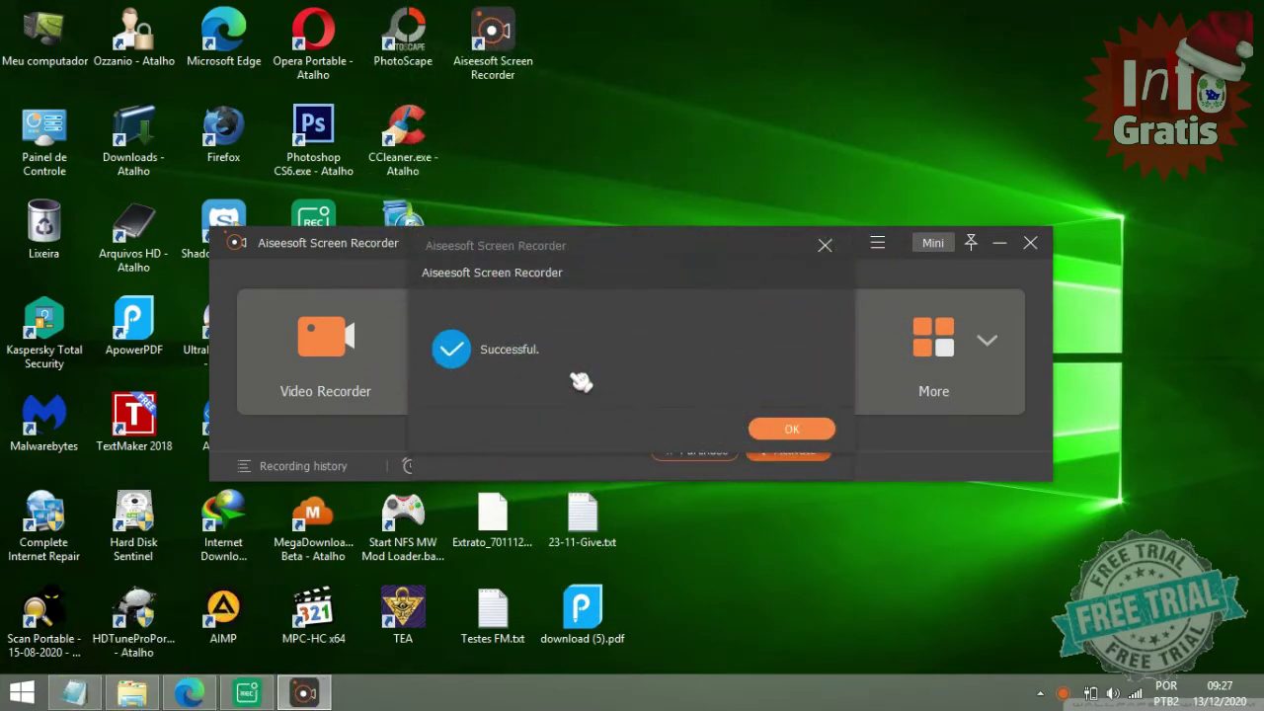
{"action": "left_click", "coordinate": [832, 431]}
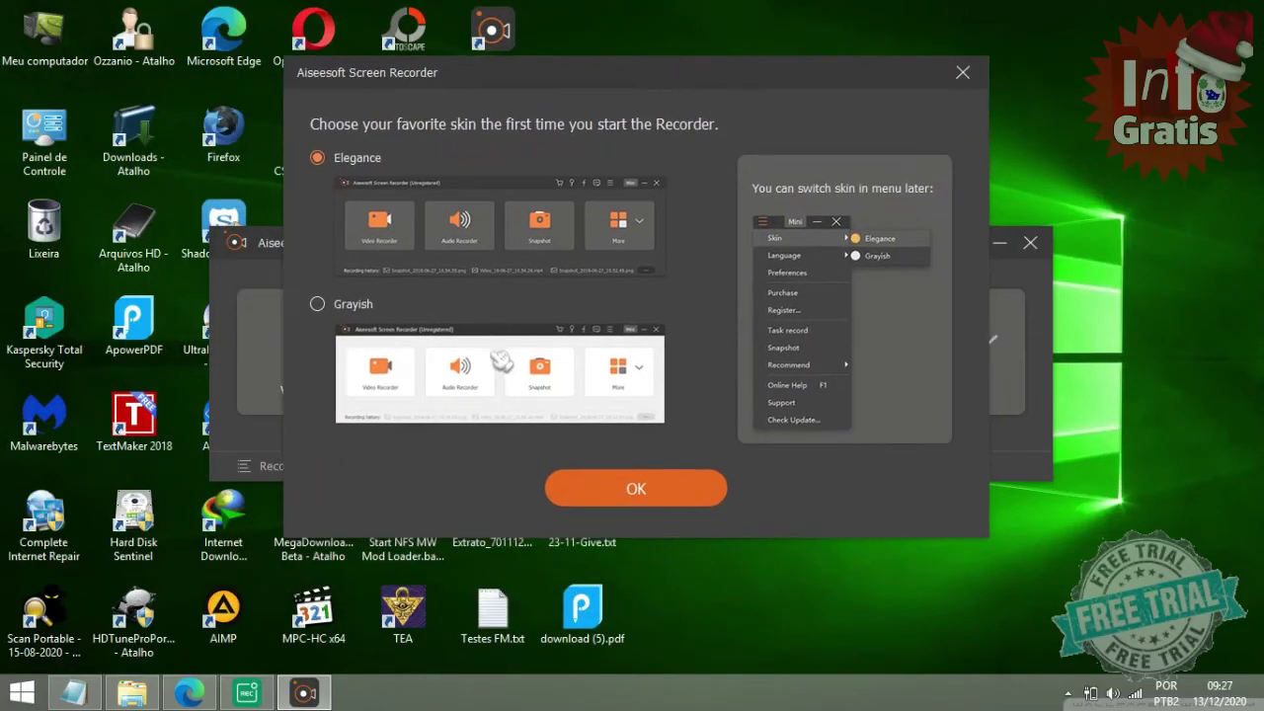
Choose the Elegance skin for Aiseesoft Screen Recorder on its first start
{"action": "left_click", "coordinate": [359, 306]}
{"action": "left_click", "coordinate": [362, 164]}
{"action": "left_click", "coordinate": [635, 489]}
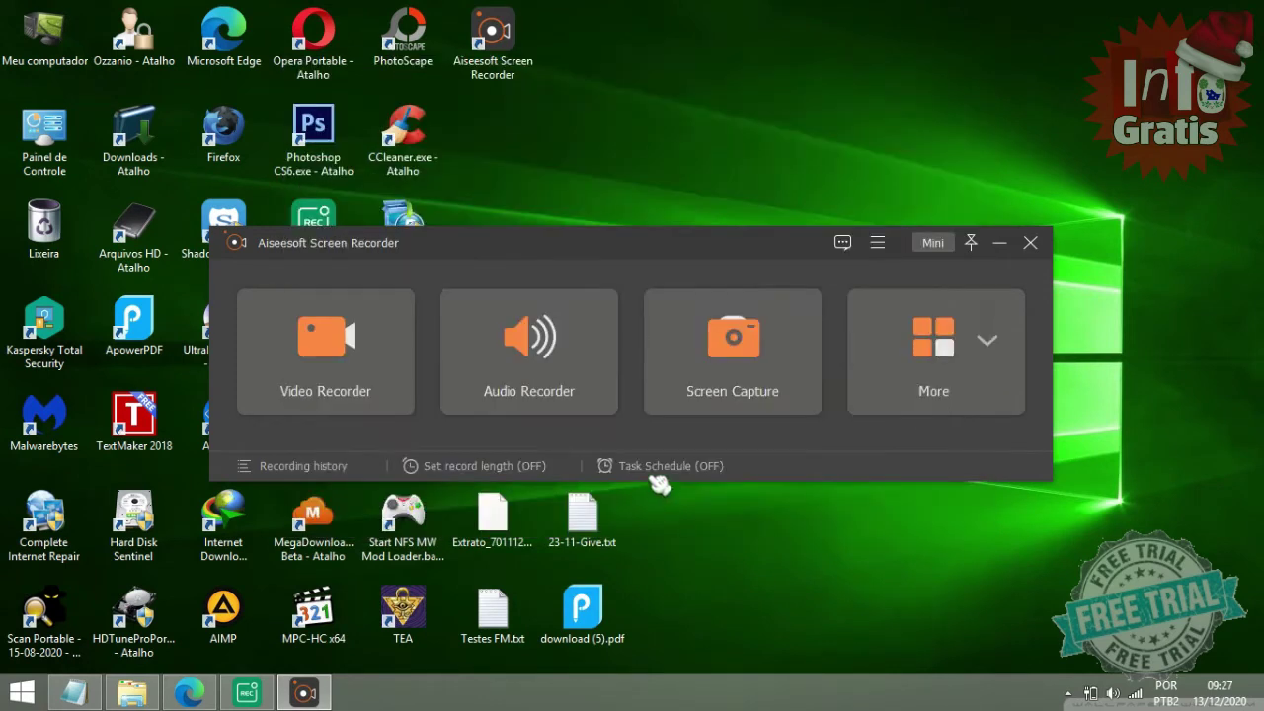
Open the About information of Aiseesoft Screen Recorder to check the program's registration
{"action": "left_click", "coordinate": [878, 243]}
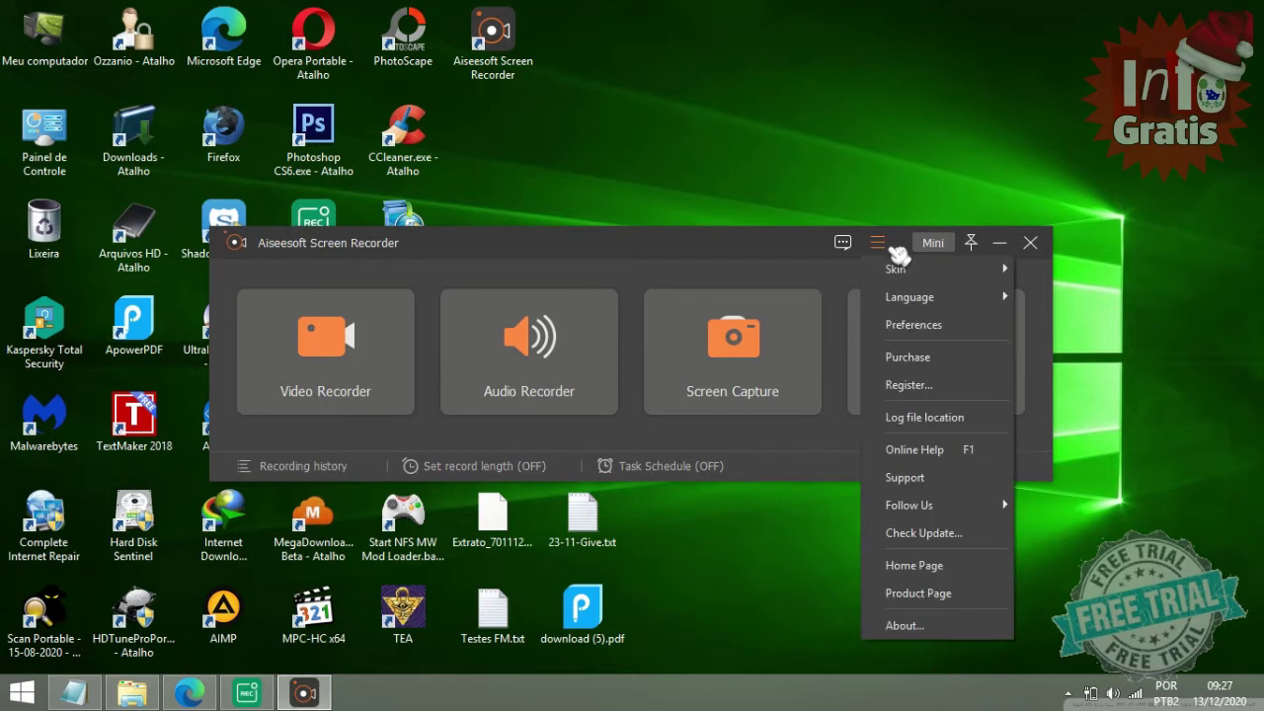
{"action": "mouse_move", "coordinate": [918, 300]}
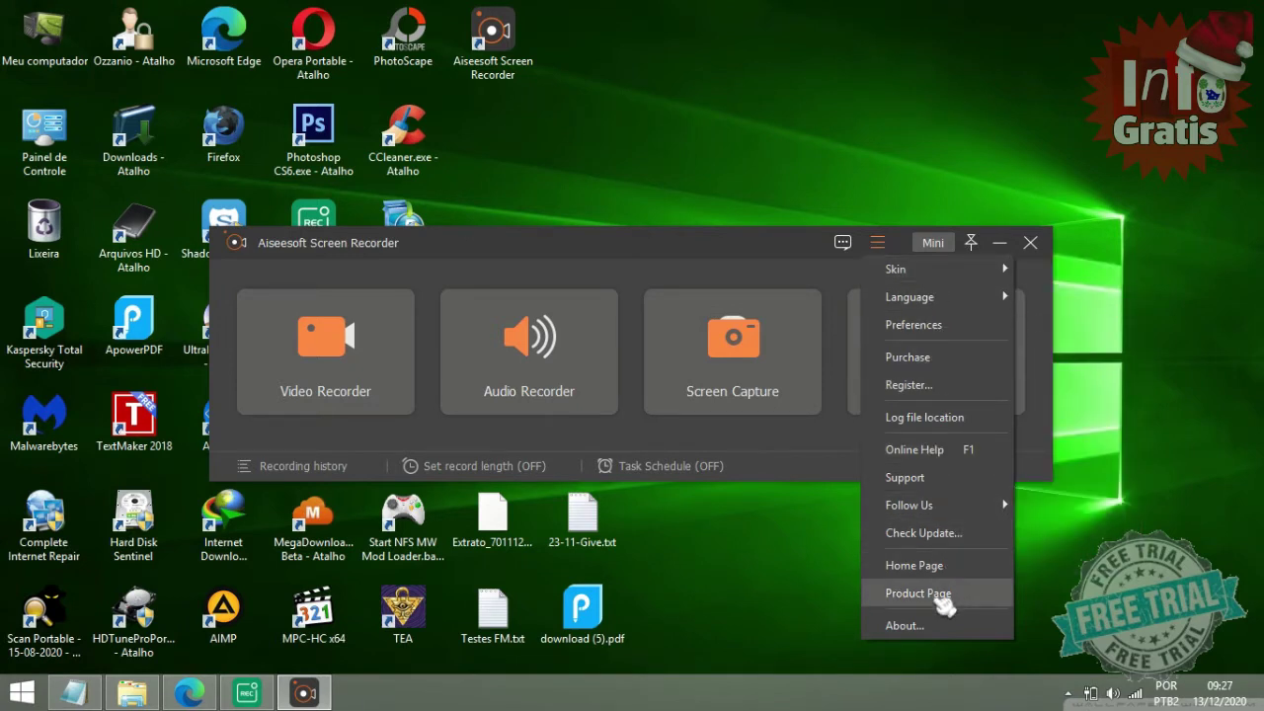
{"action": "left_click", "coordinate": [903, 625]}
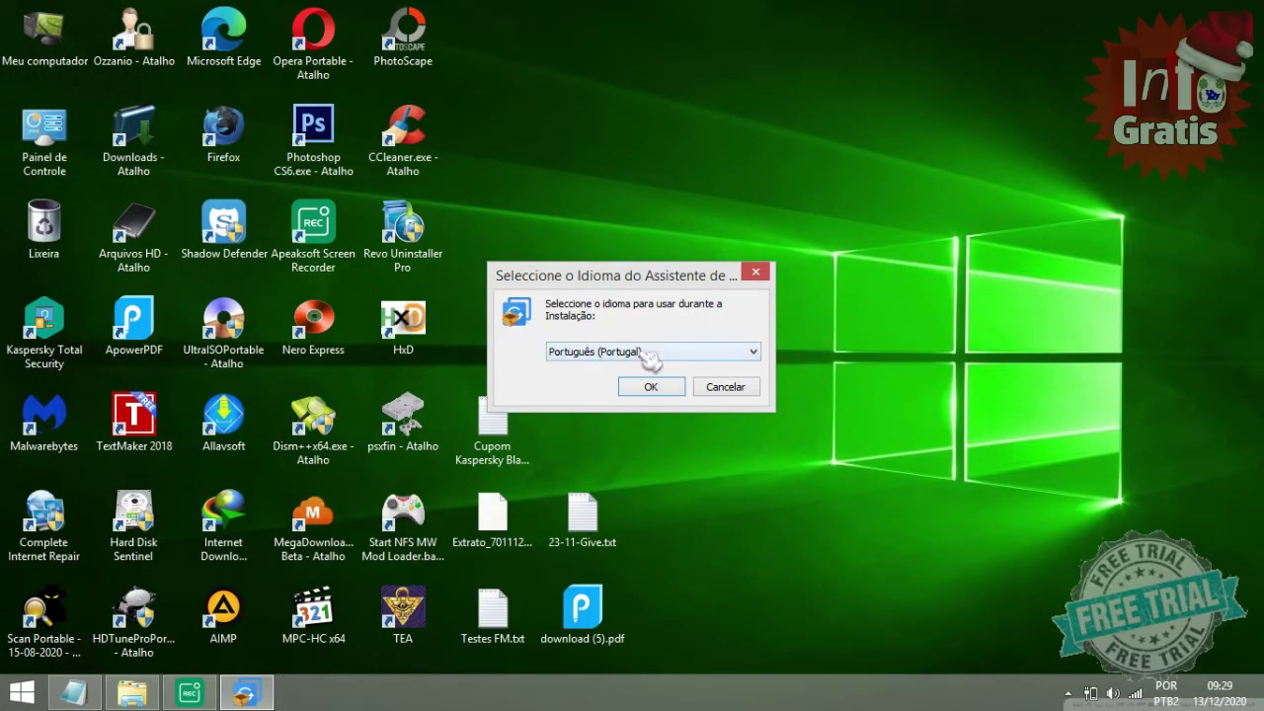
Install AOMEI Backupper with Português (Portugal) as the setup language, and launch it
{"action": "left_click", "coordinate": [659, 388]}
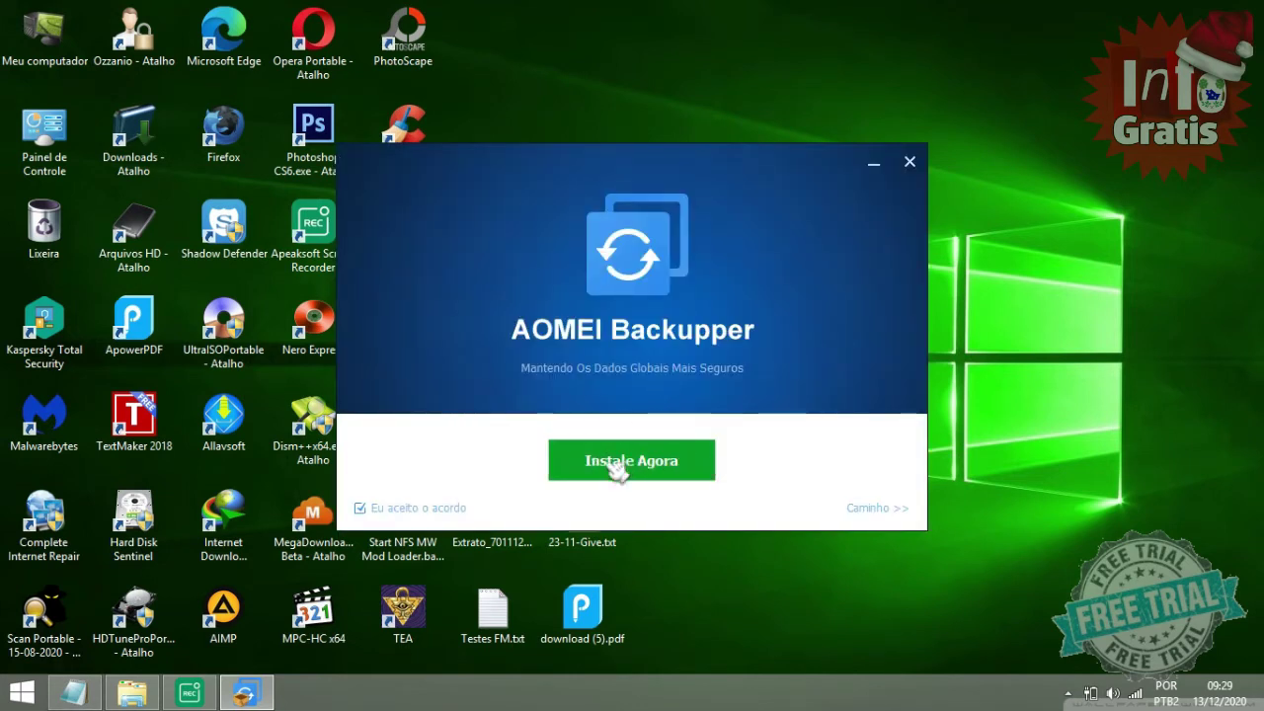
{"action": "left_click", "coordinate": [672, 471]}
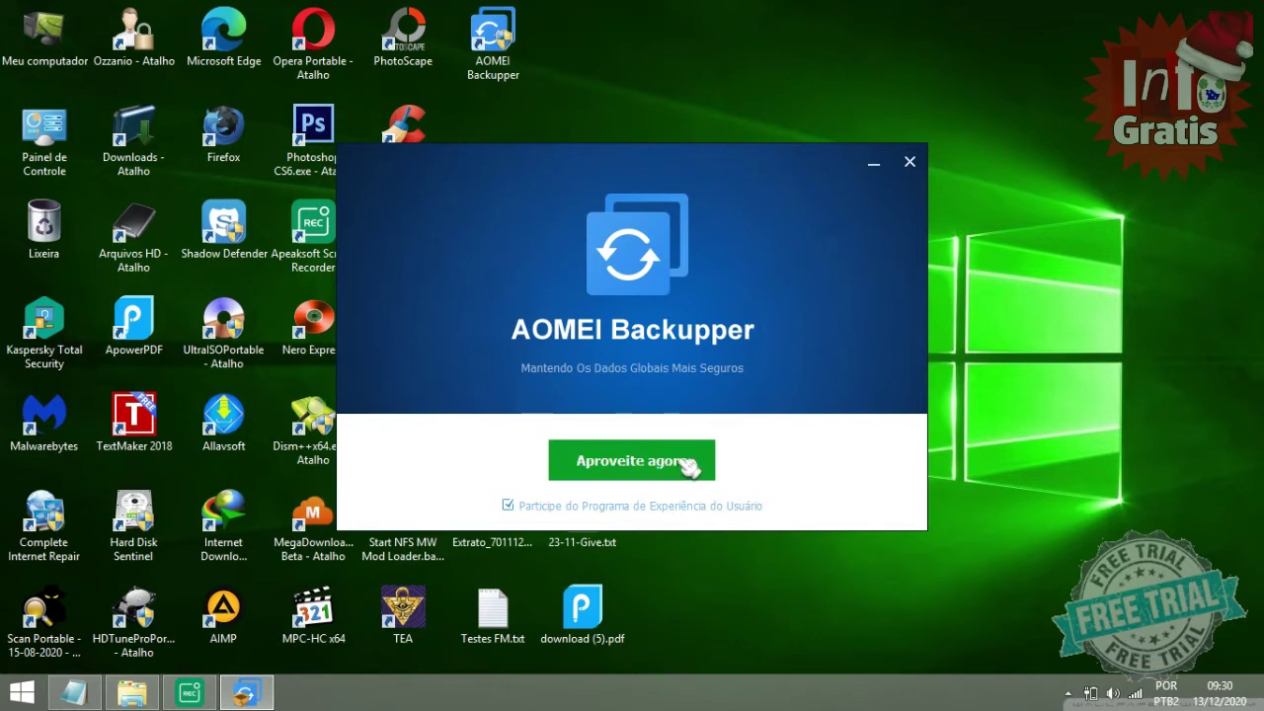
{"action": "left_click", "coordinate": [686, 468]}
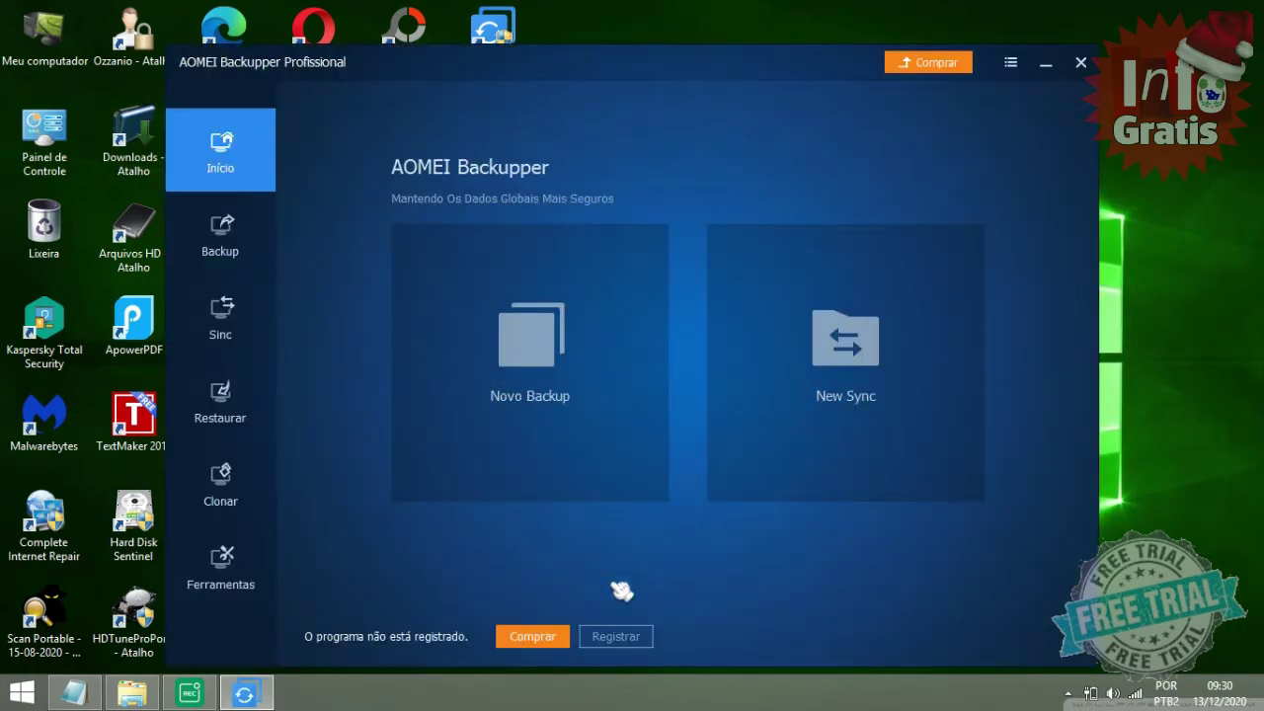
Register AOMEI Backupper Professional with the copied licence code, and dismiss the Lifetime upgrade offer
{"action": "left_click", "coordinate": [616, 637]}
{"action": "right_click", "coordinate": [512, 347]}
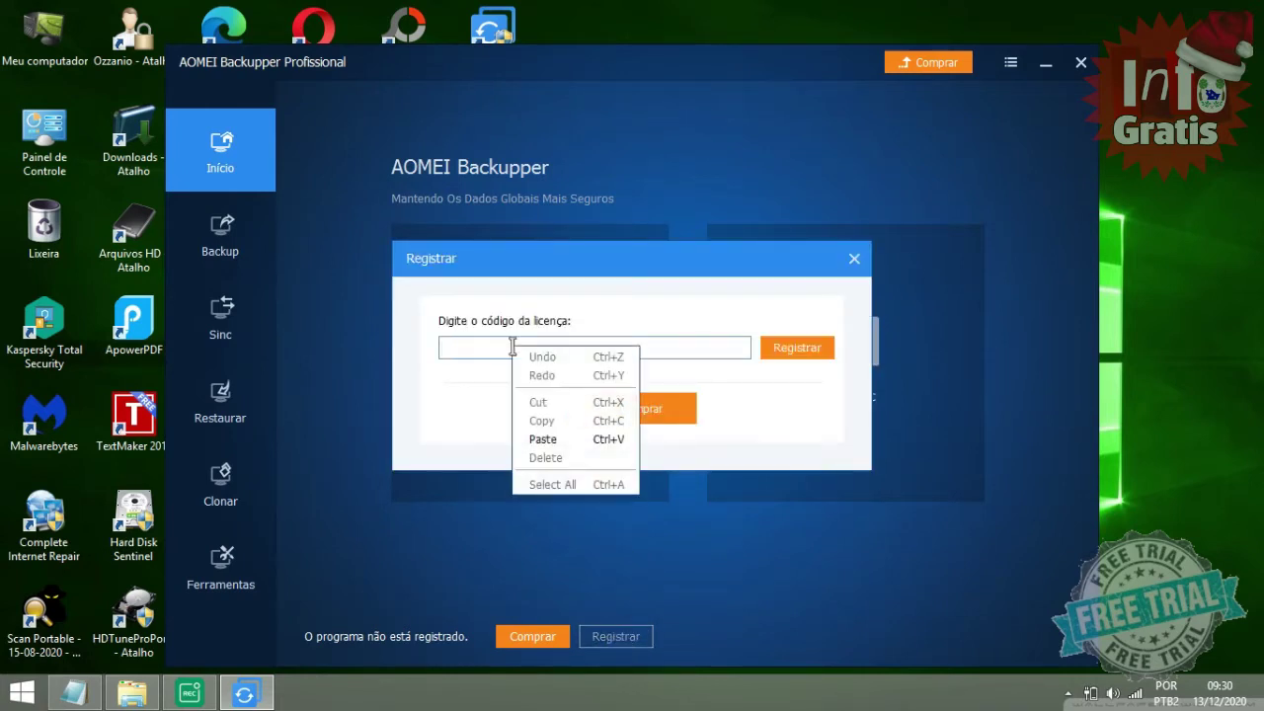
{"action": "left_click", "coordinate": [534, 438]}
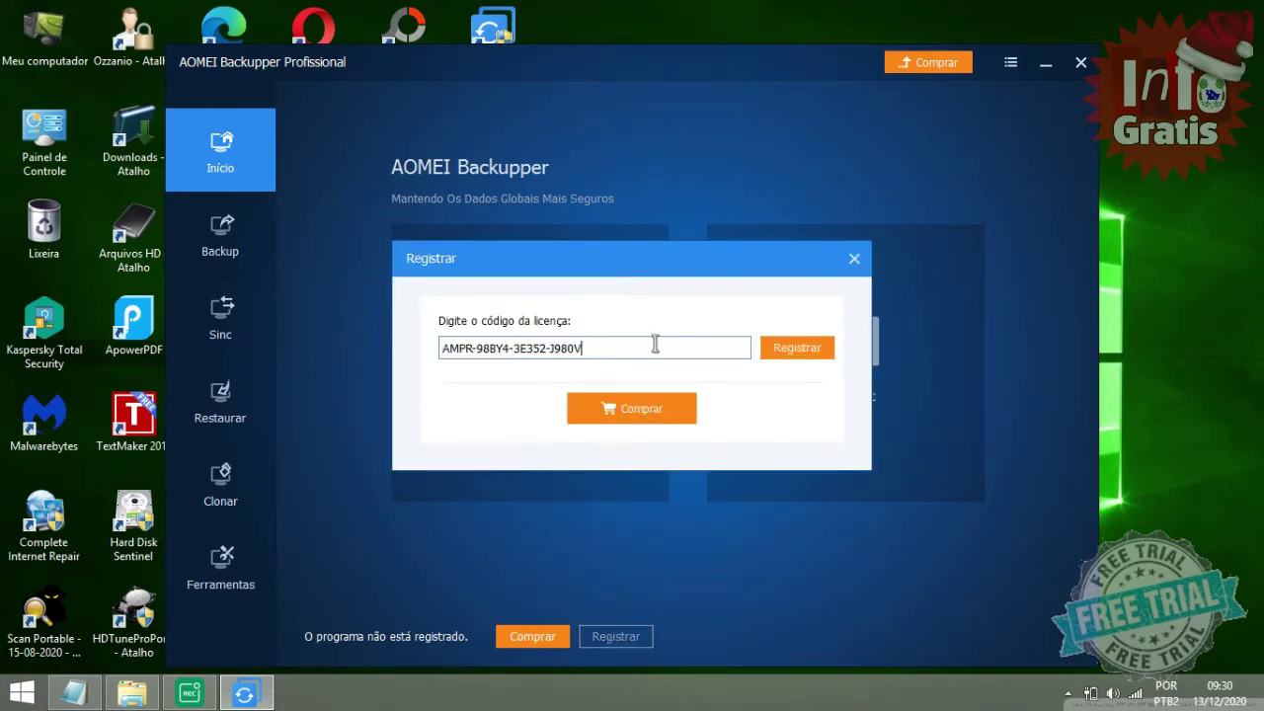
{"action": "left_click", "coordinate": [804, 355]}
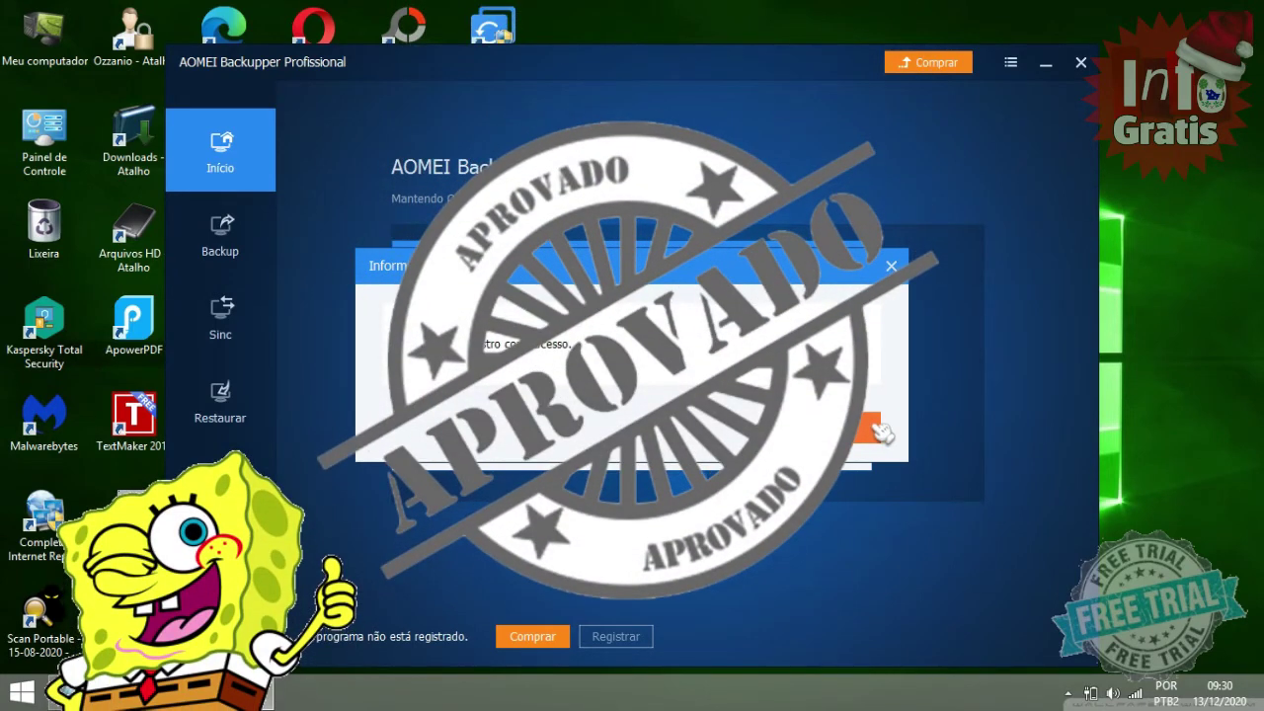
{"action": "left_click", "coordinate": [878, 429]}
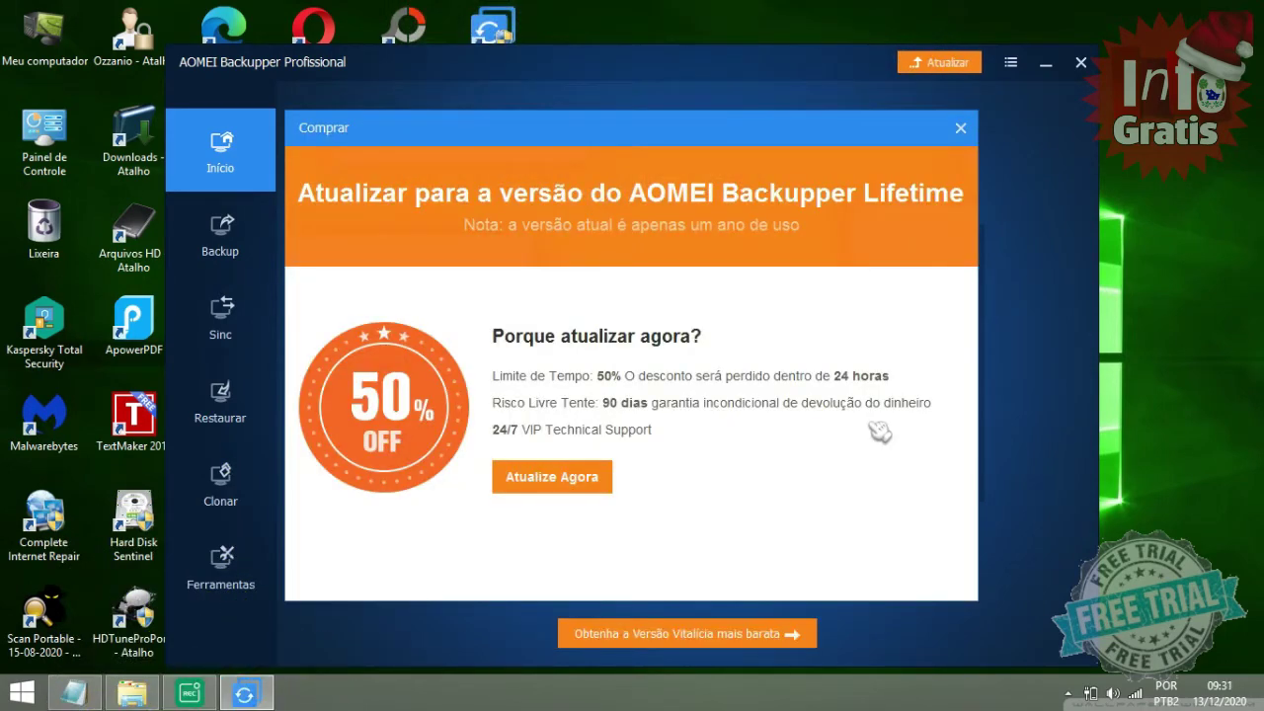
{"action": "left_click", "coordinate": [960, 128]}
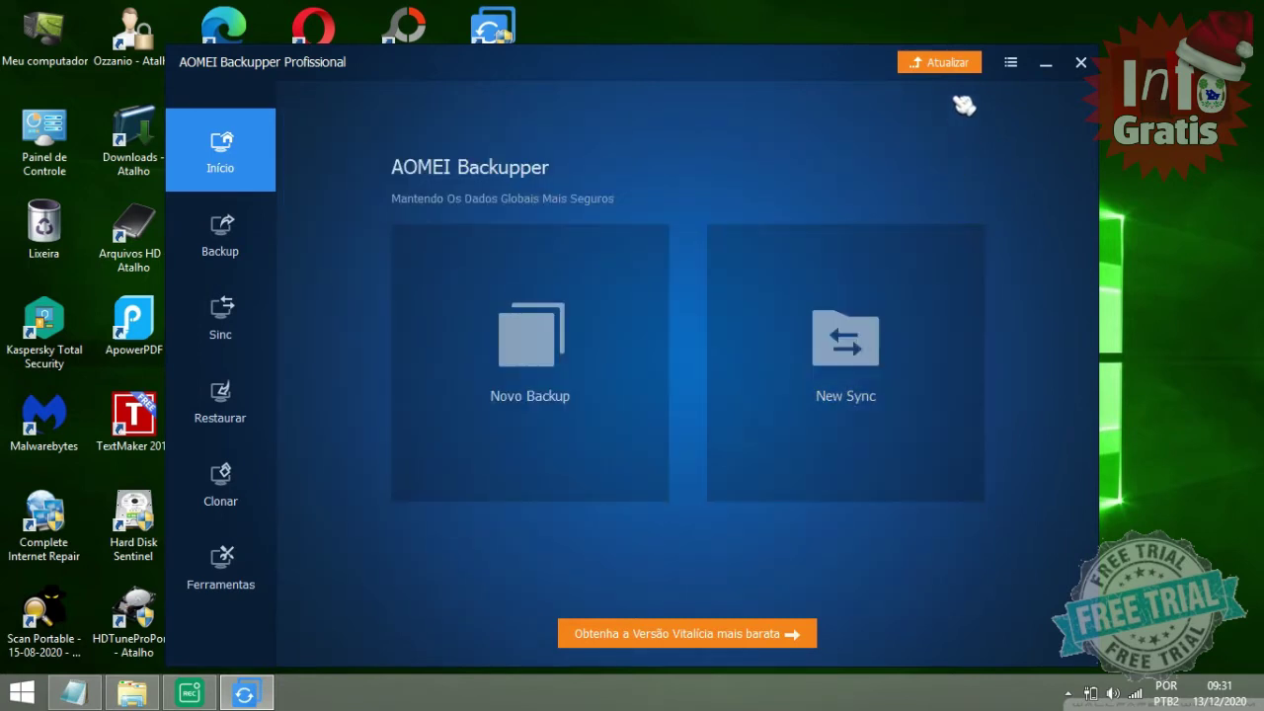
Open the About information of AOMEI Backupper to check its licence
{"action": "left_click", "coordinate": [1012, 64]}
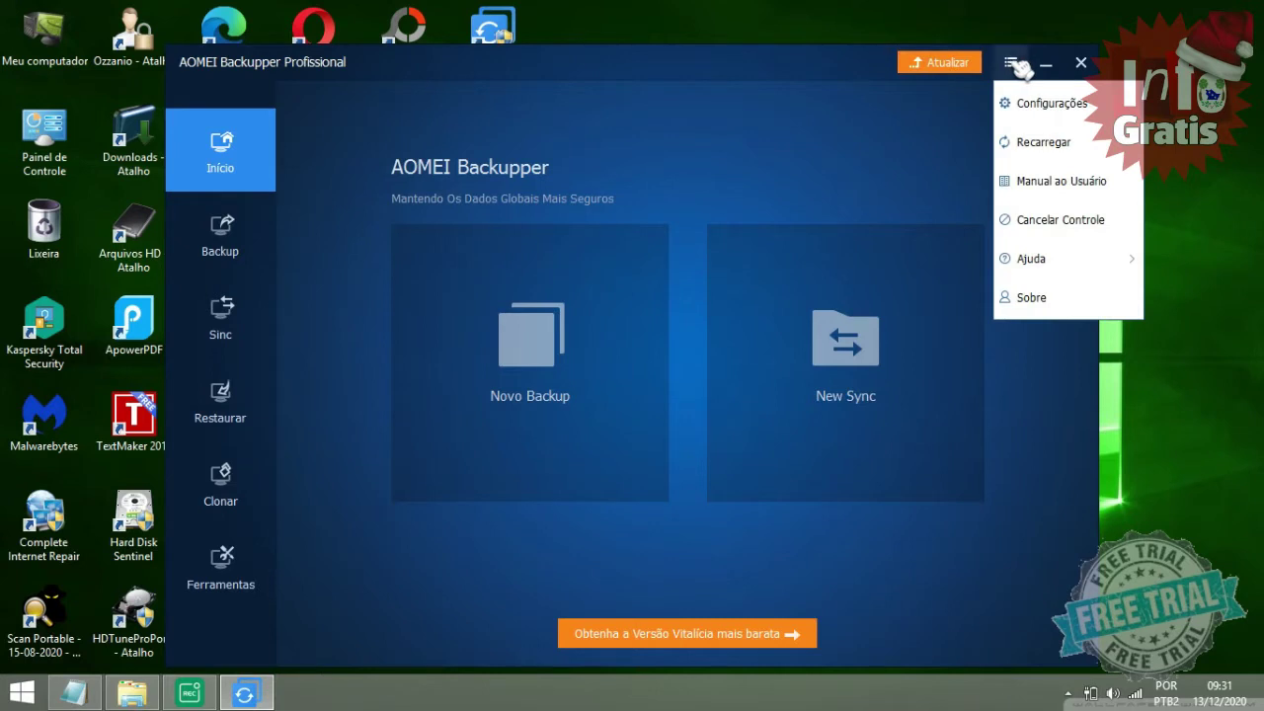
{"action": "left_click", "coordinate": [1038, 308]}
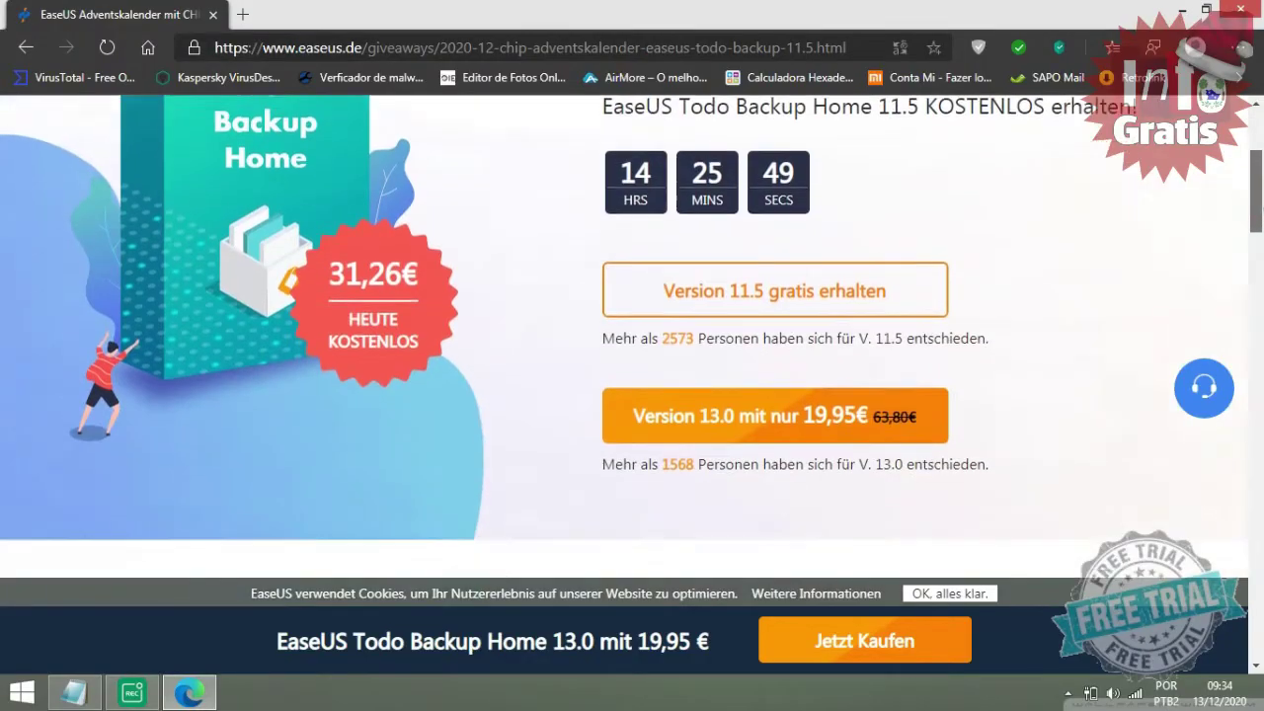
Compare the editions on the EaseUS Todo Backup Home giveaway page and request the free version 11.5
{"action": "scroll", "coordinate": [739, 173], "scroll_direction": "down", "scroll_amount": 1}
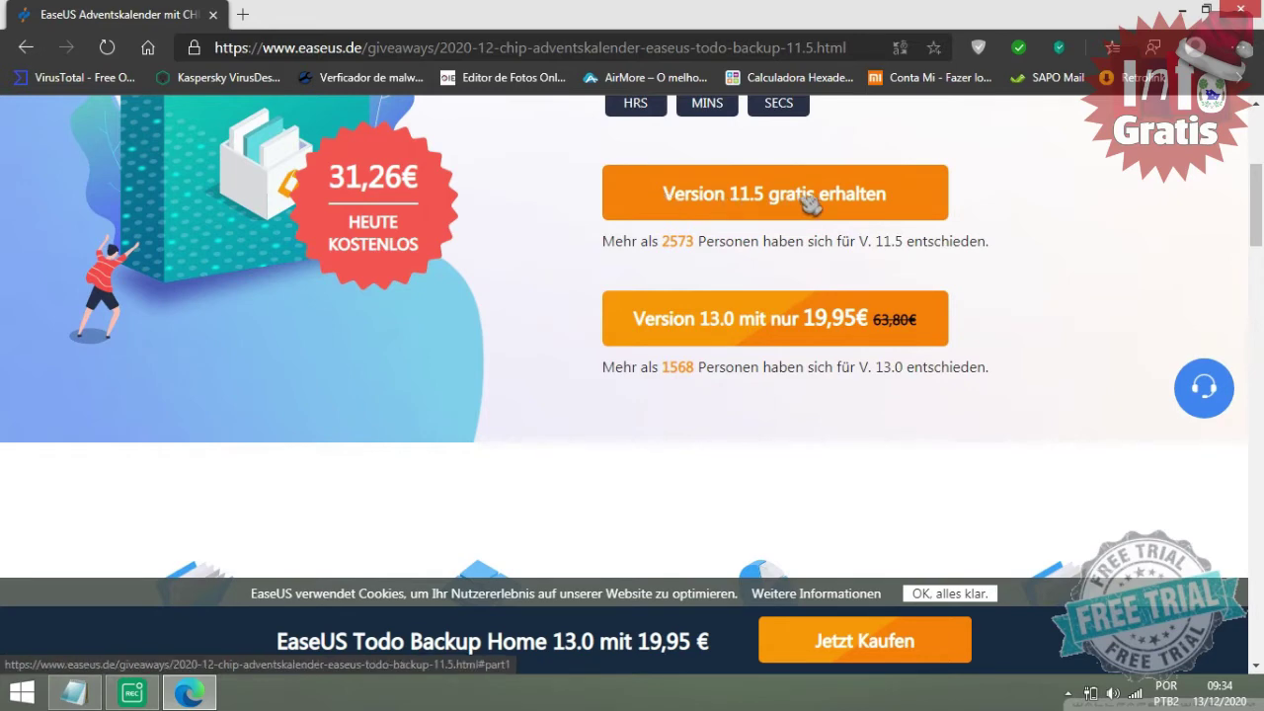
{"action": "left_click", "coordinate": [660, 203]}
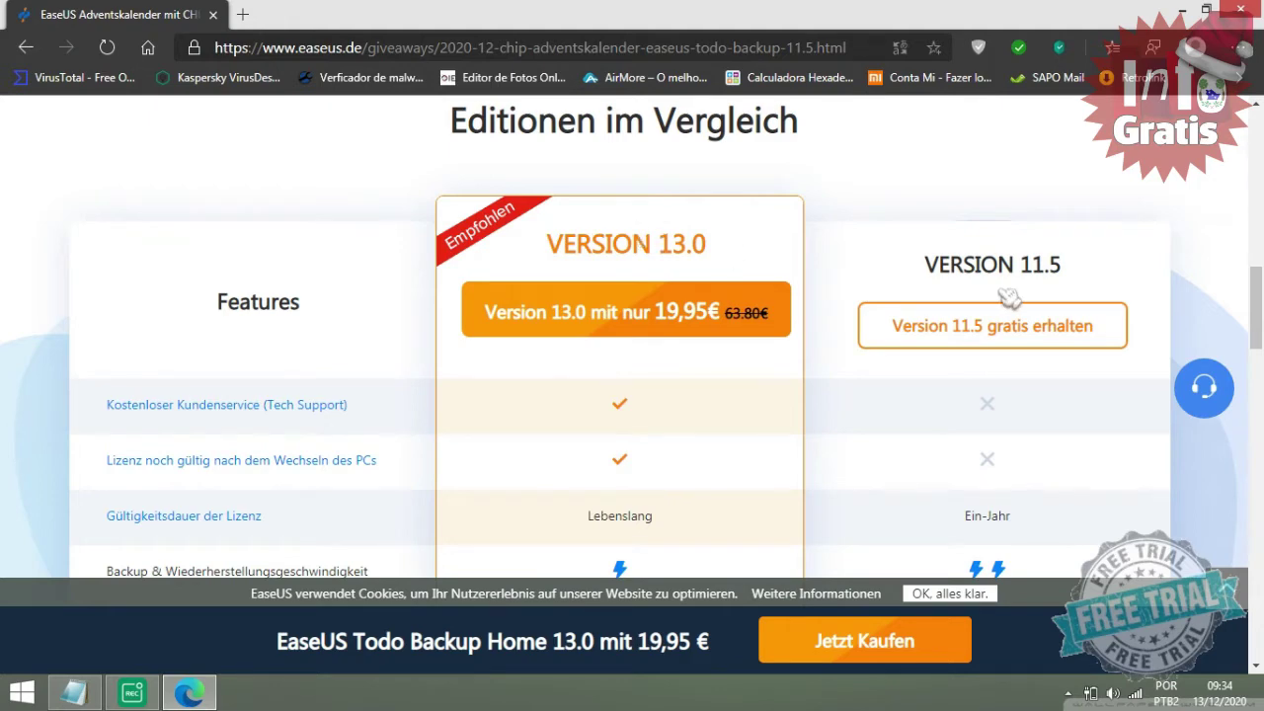
{"action": "scroll", "coordinate": [1061, 298], "scroll_direction": "down", "scroll_amount": 7}
{"action": "scroll", "coordinate": [1061, 299], "scroll_direction": "down", "scroll_amount": 2}
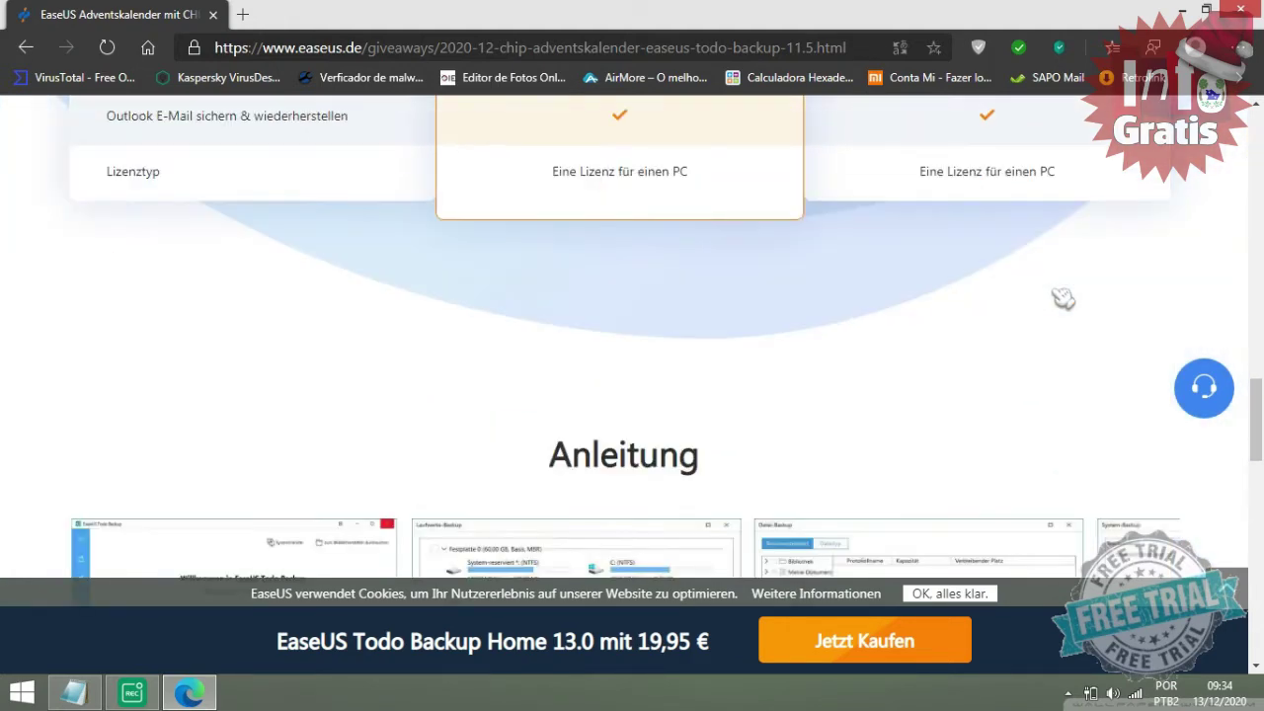
{"action": "scroll", "coordinate": [1061, 296], "scroll_direction": "up", "scroll_amount": 8}
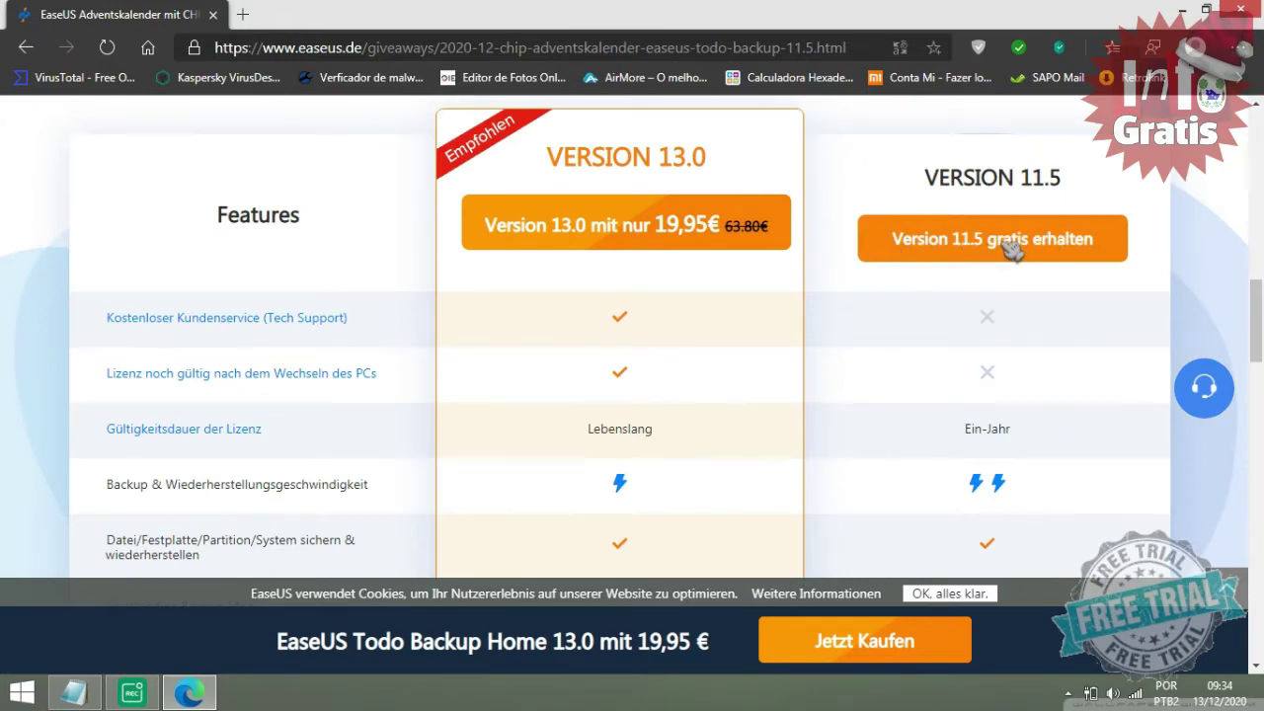
{"action": "left_click", "coordinate": [988, 250]}
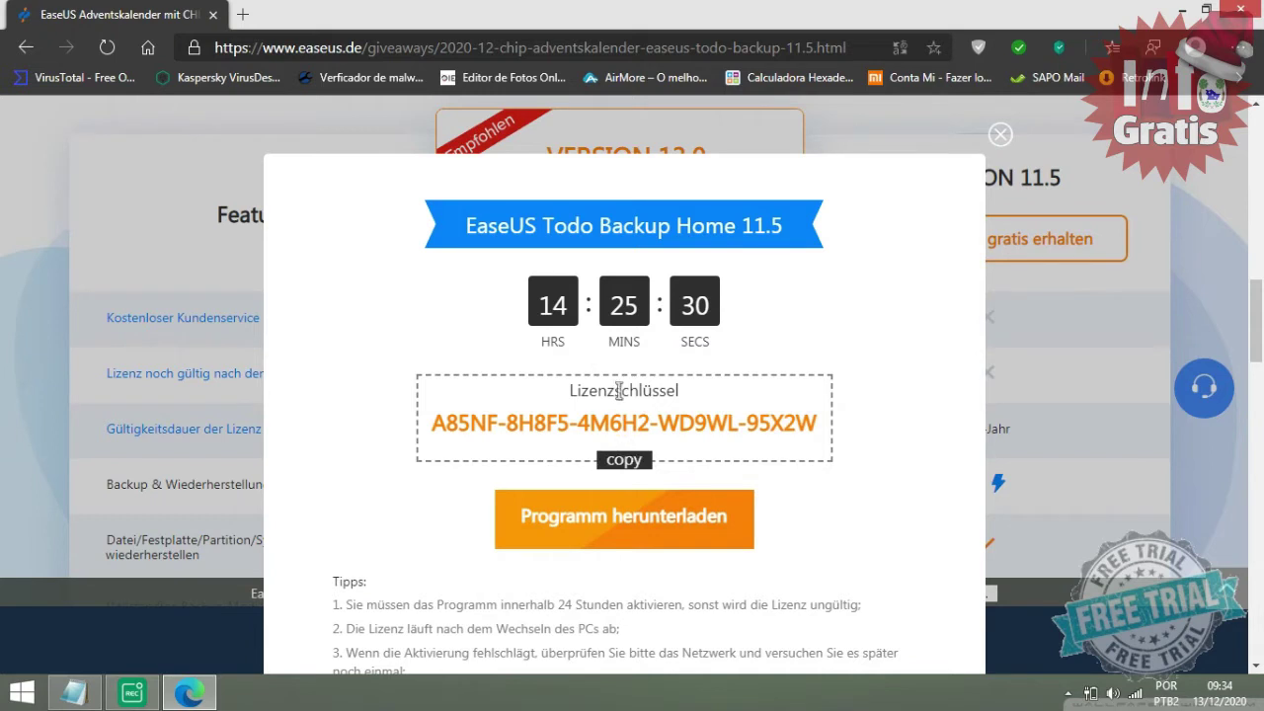
Copy the offered EaseUS Todo Backup Home 11.5 licence key and download the program
{"action": "left_click", "coordinate": [626, 462]}
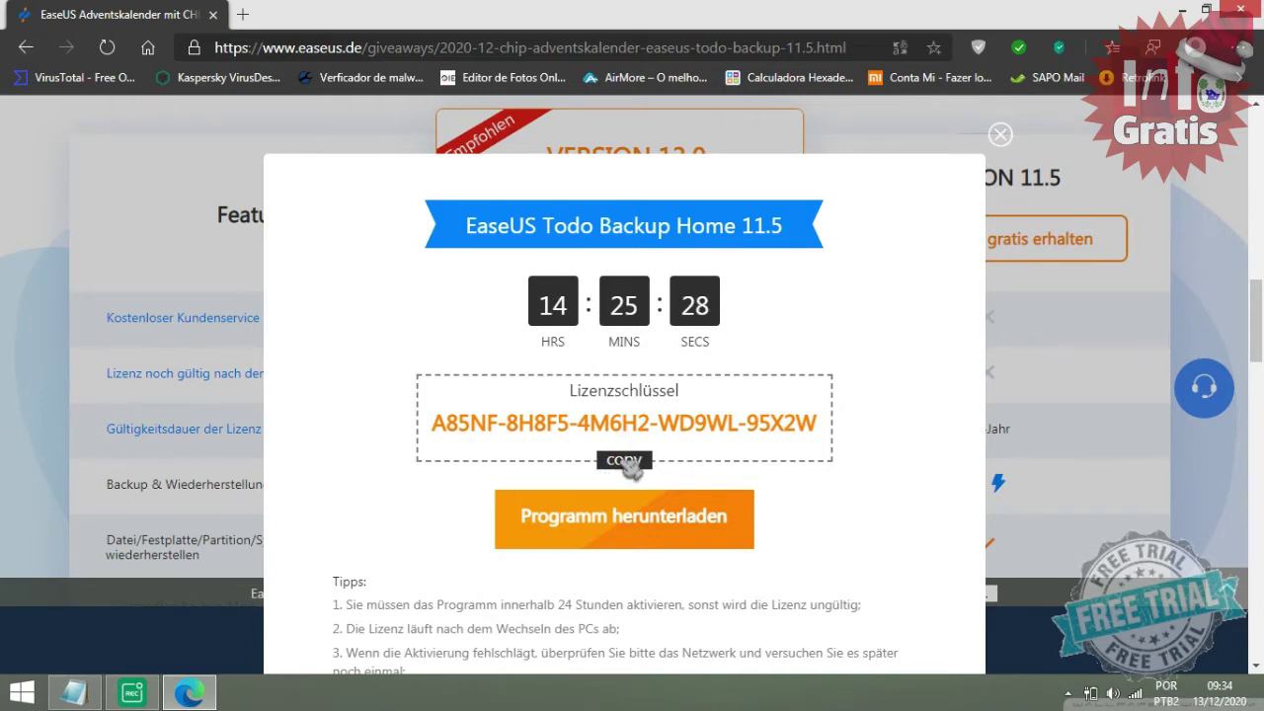
{"action": "left_click_drag", "start_coordinate": [441, 435], "coordinate": [815, 411]}
{"action": "key", "text": "ctrl+c"}
{"action": "right_click", "coordinate": [769, 425]}
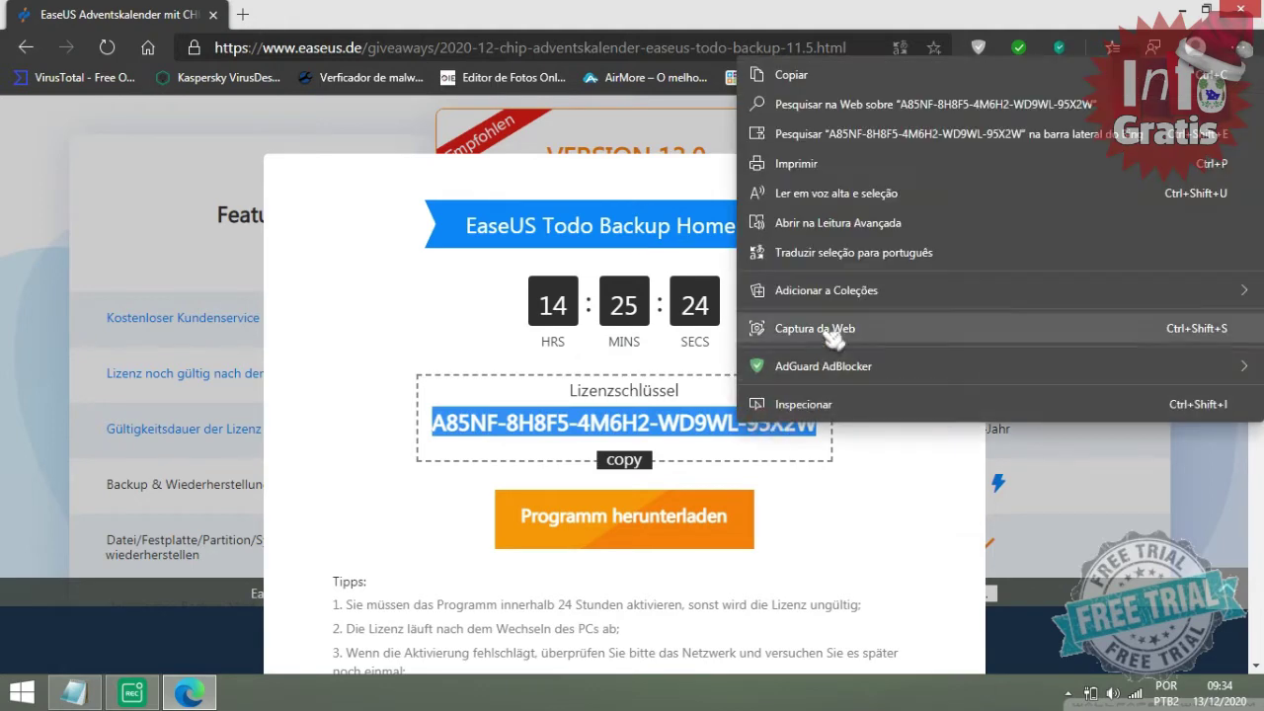
{"action": "left_click", "coordinate": [827, 75]}
{"action": "scroll", "coordinate": [824, 411], "scroll_direction": "down", "scroll_amount": 1}
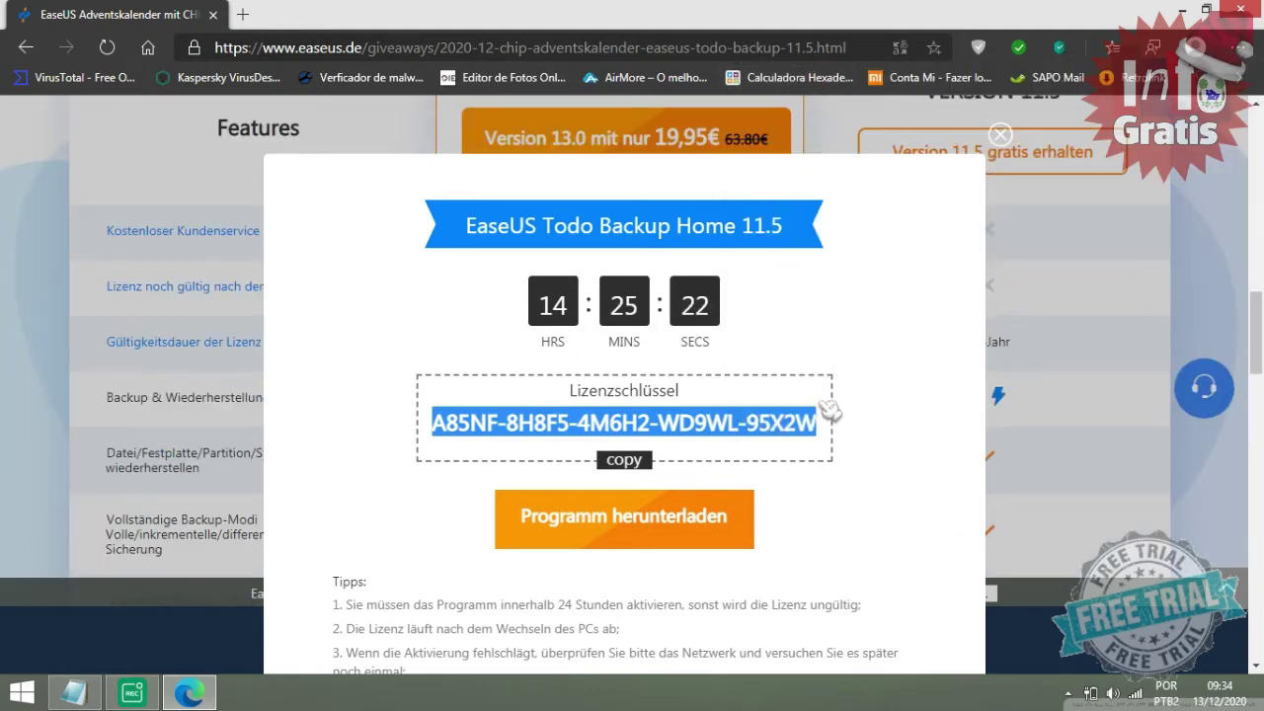
{"action": "left_click", "coordinate": [660, 518]}
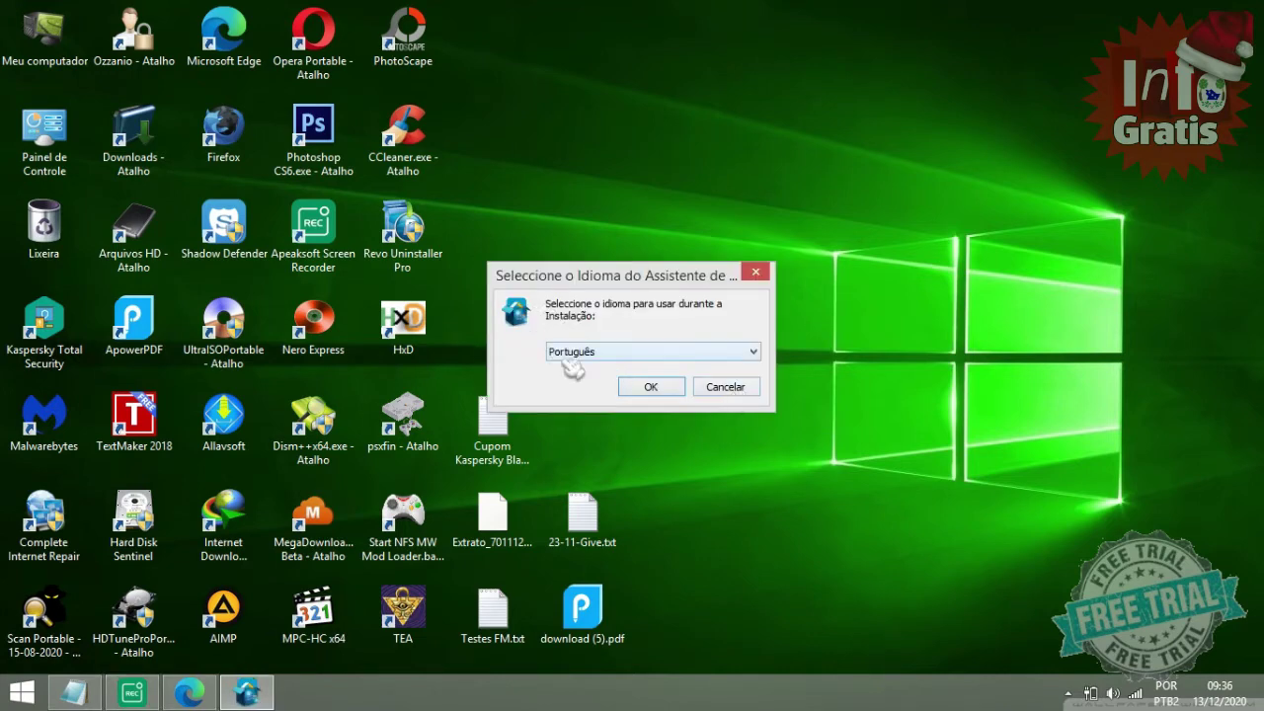
Install EaseUS Todo Backup Home 11.5 in Português without joining the customer experience programme, and close the browser window opened by the setup
{"action": "left_click", "coordinate": [666, 386]}
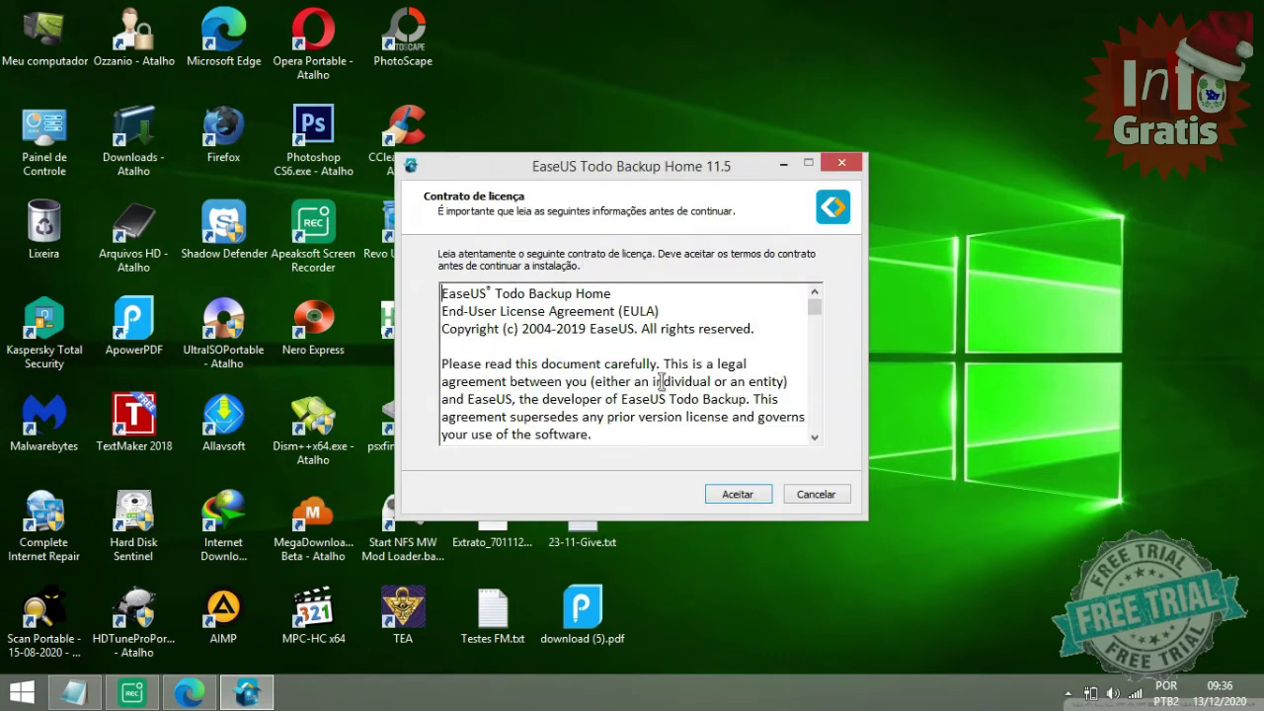
{"action": "left_click", "coordinate": [739, 494]}
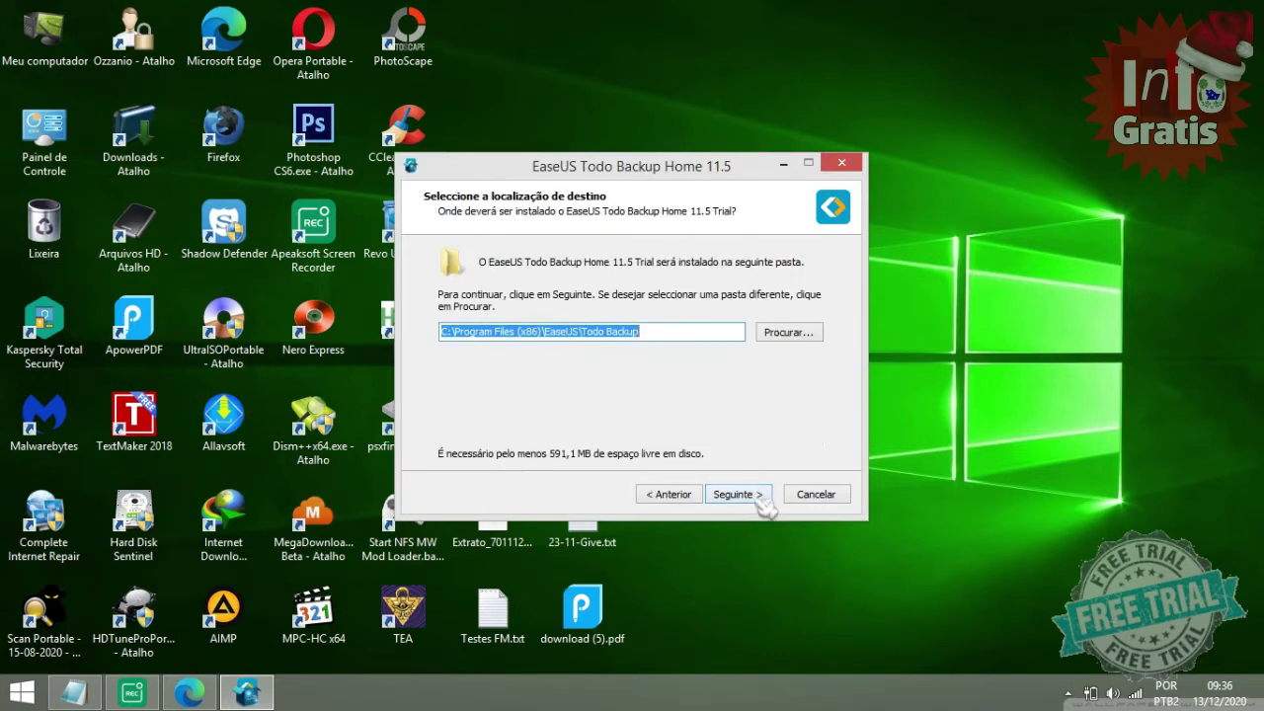
{"action": "left_click", "coordinate": [760, 499]}
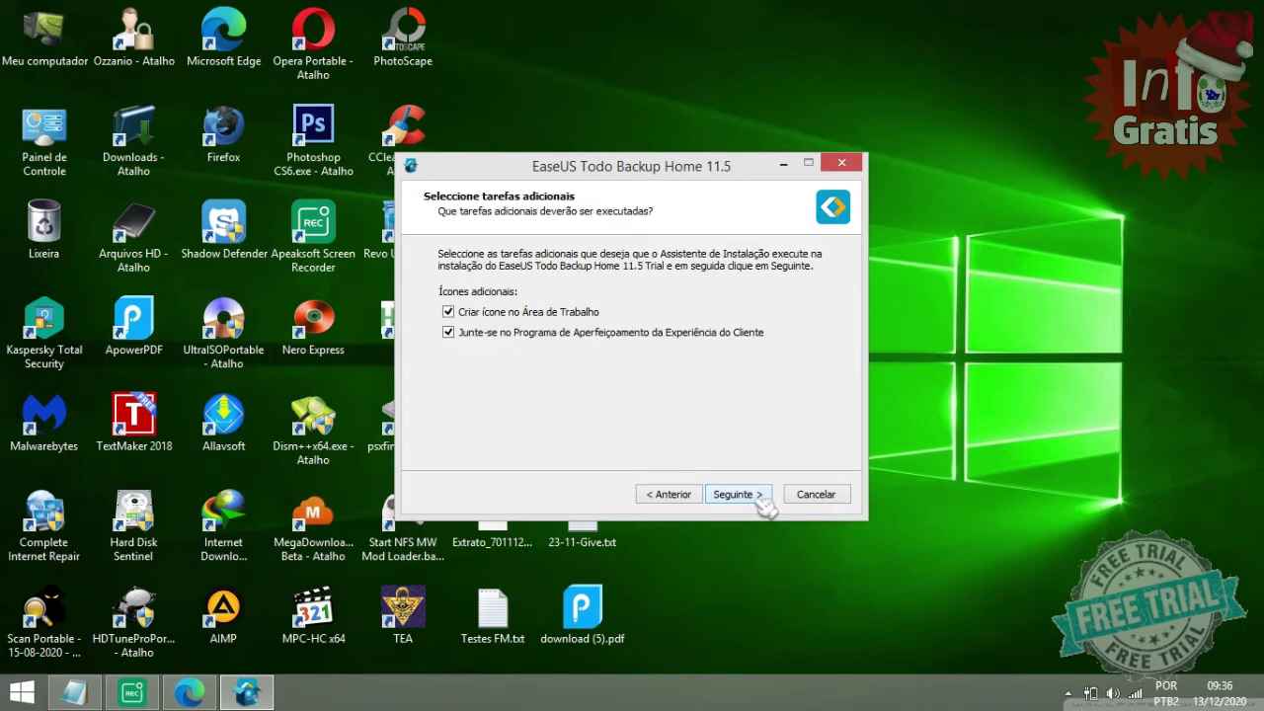
{"action": "left_click", "coordinate": [750, 335]}
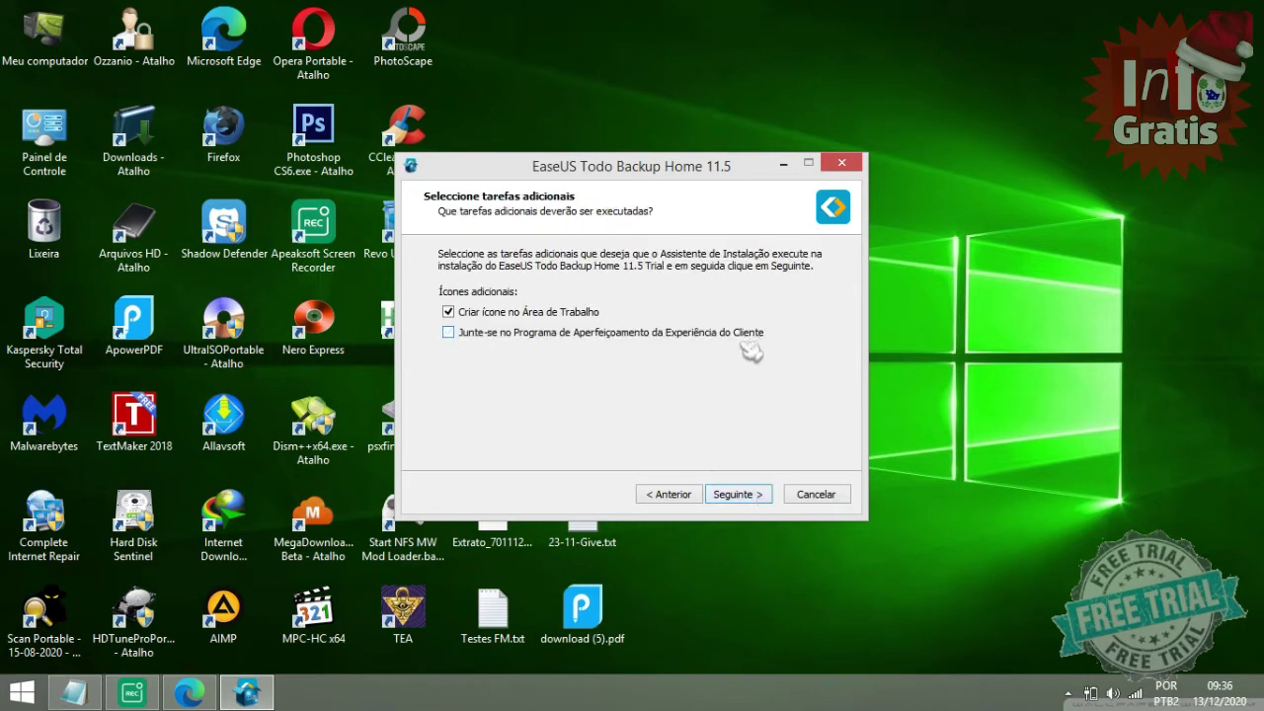
{"action": "left_click", "coordinate": [763, 499]}
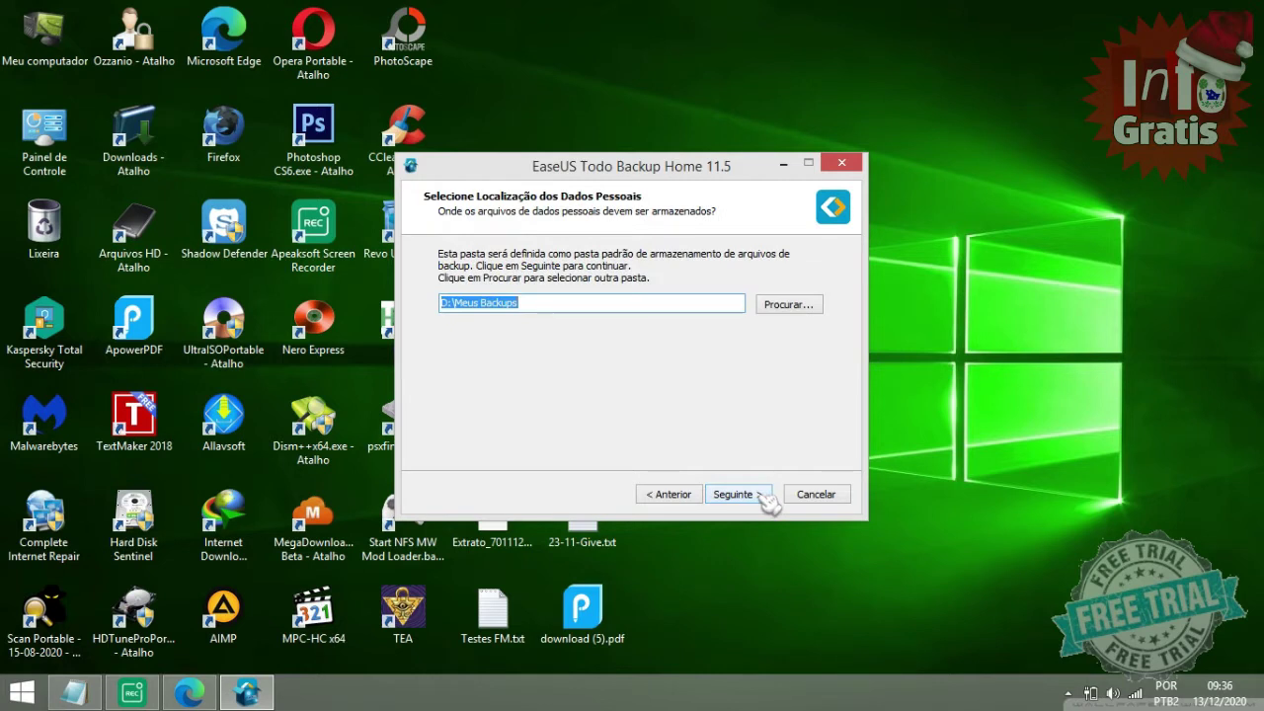
{"action": "left_click", "coordinate": [762, 496]}
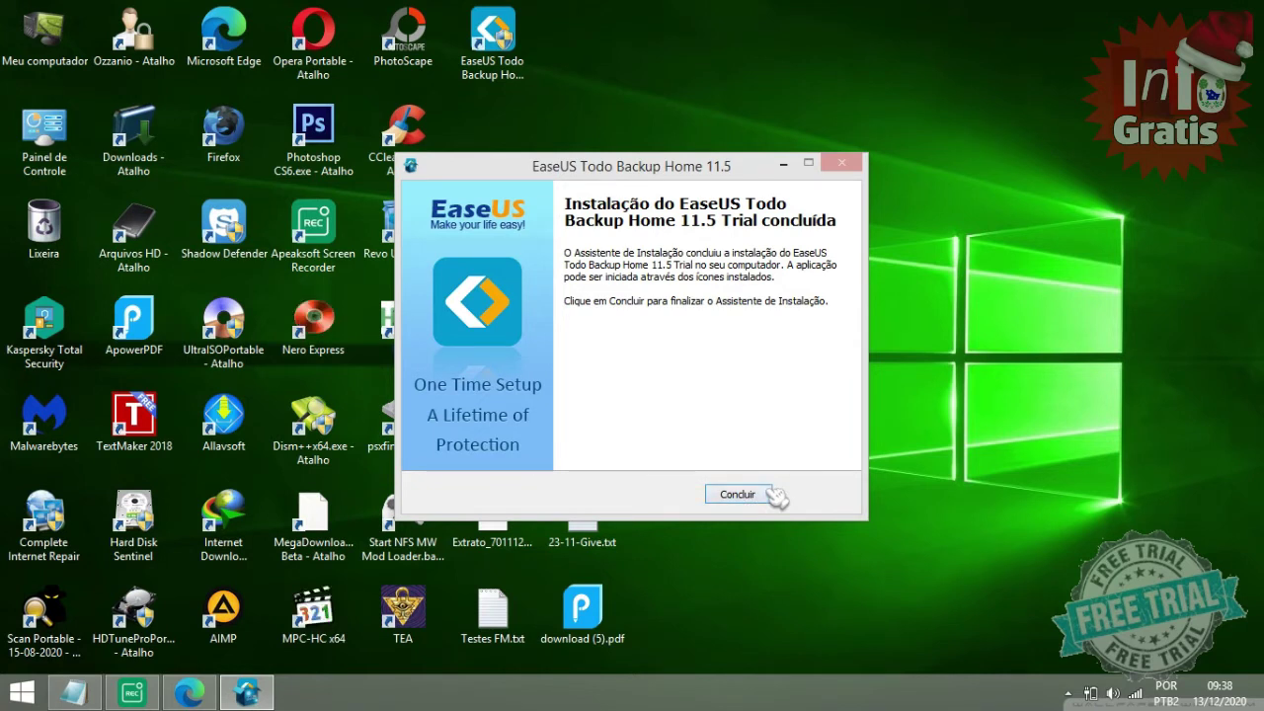
{"action": "left_click", "coordinate": [737, 494]}
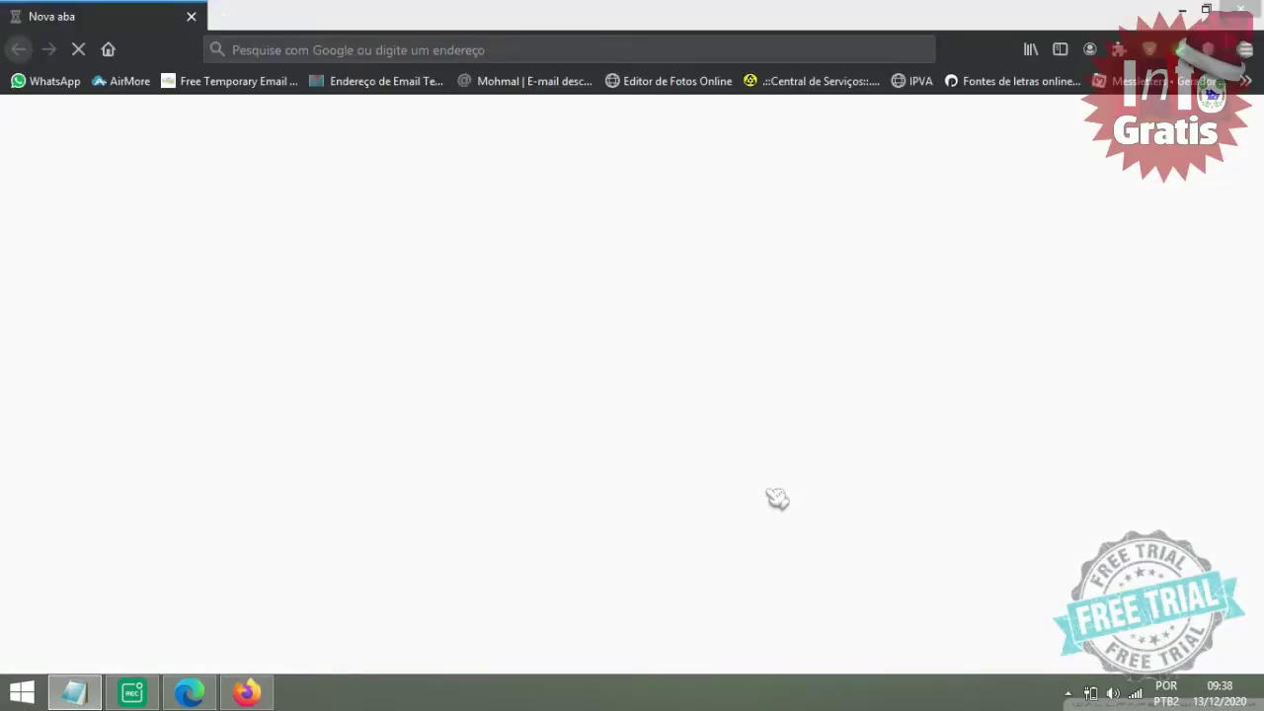
{"action": "left_click", "coordinate": [1240, 10]}
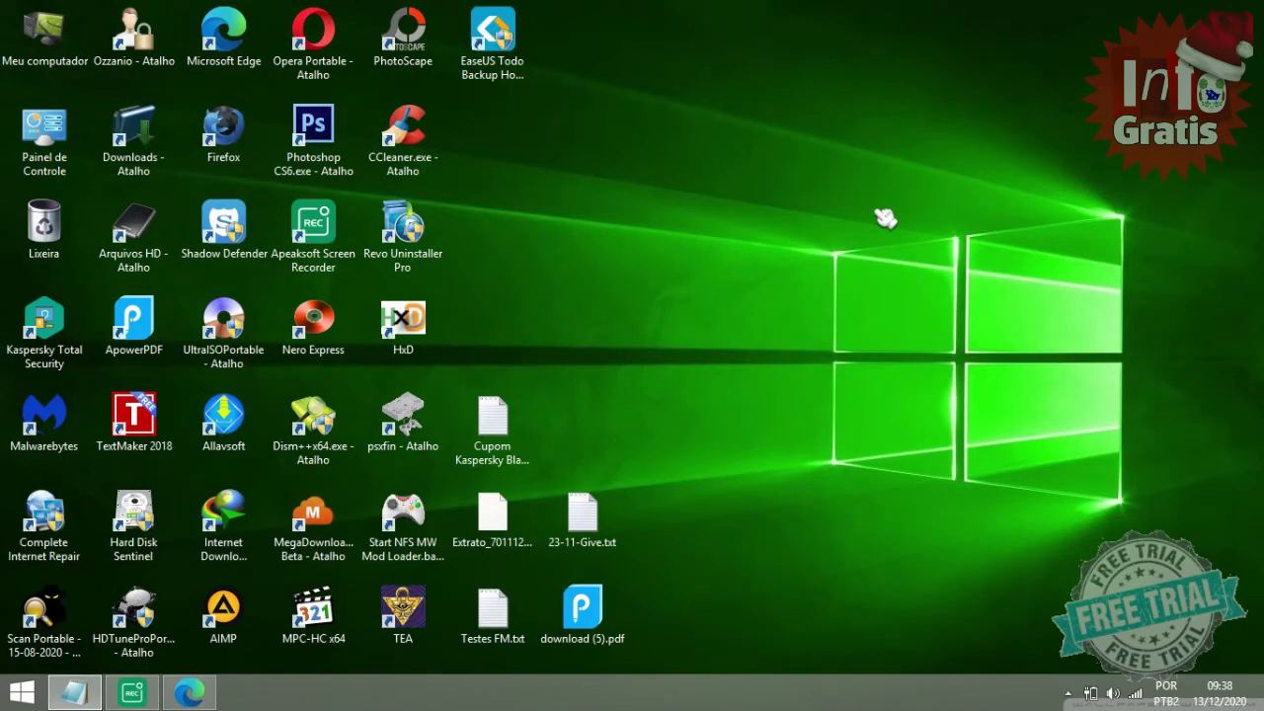
{"action": "right_click", "coordinate": [884, 217]}
{"action": "left_click", "coordinate": [897, 253]}
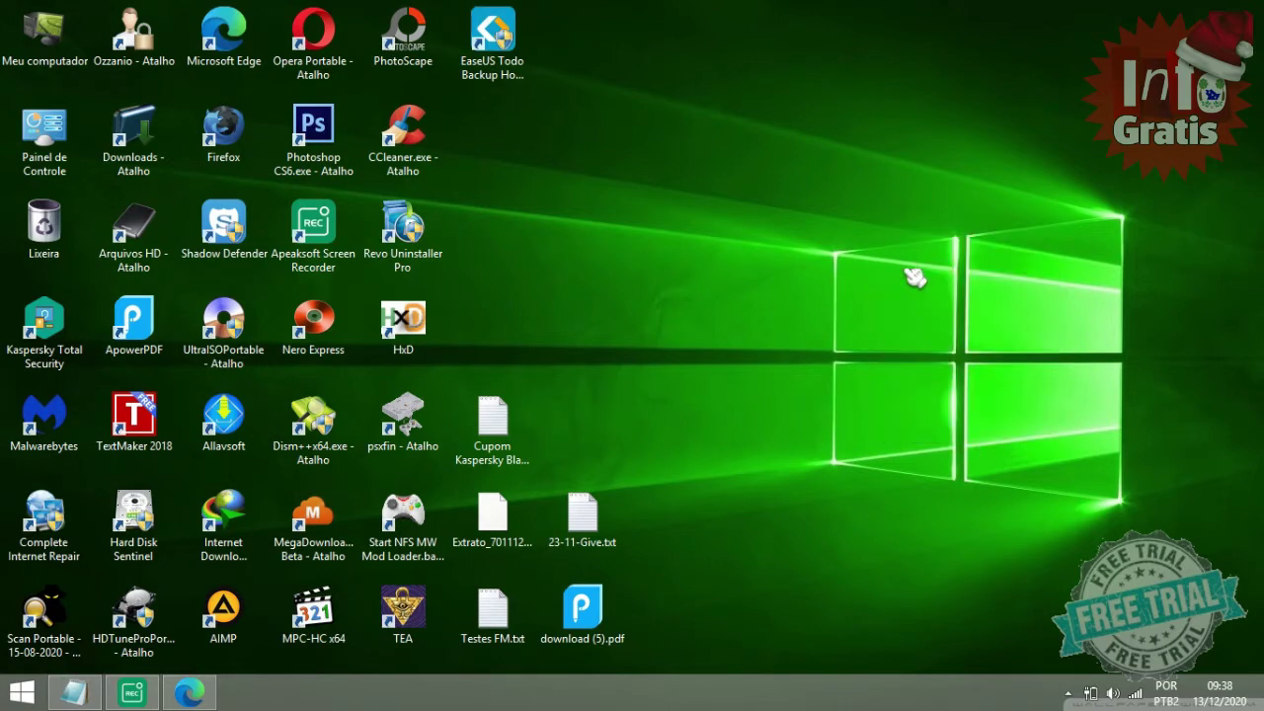
{"action": "right_click", "coordinate": [899, 183]}
{"action": "left_click", "coordinate": [924, 235]}
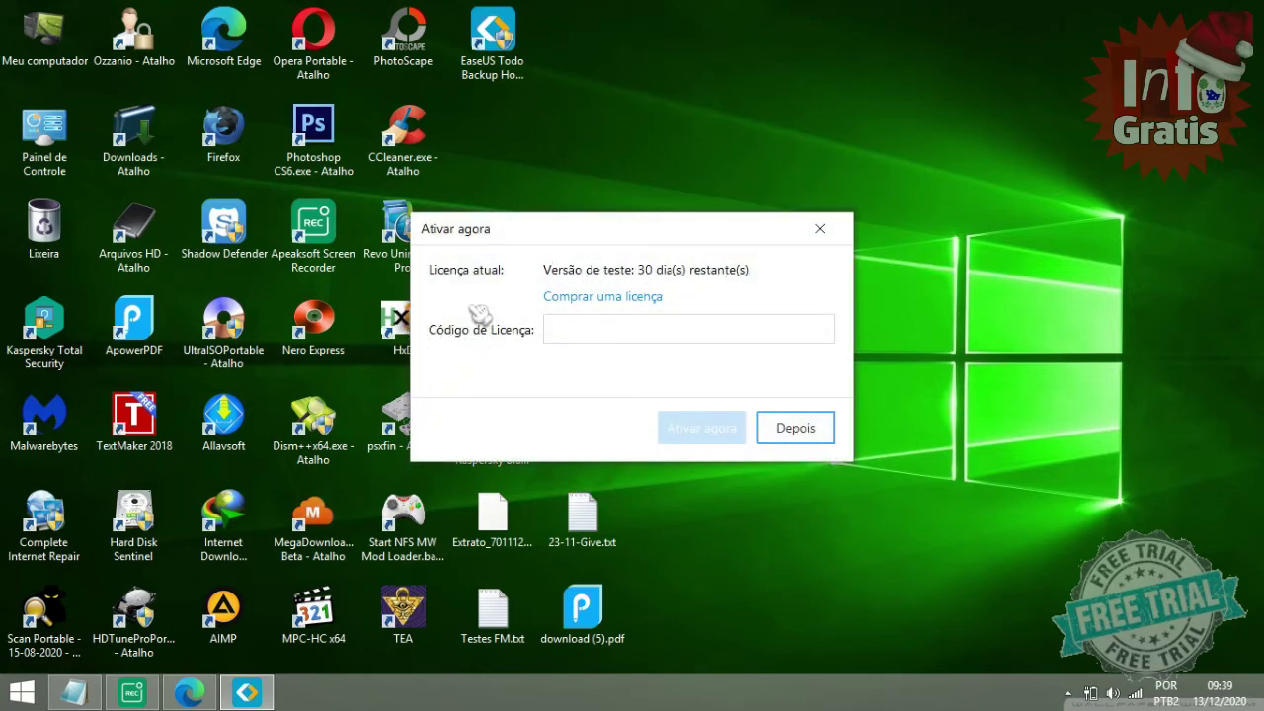
Activate EaseUS Todo Backup with the copied licence key, and postpone creating the WinPE boot disk
{"action": "left_click", "coordinate": [570, 329]}
{"action": "right_click", "coordinate": [571, 329]}
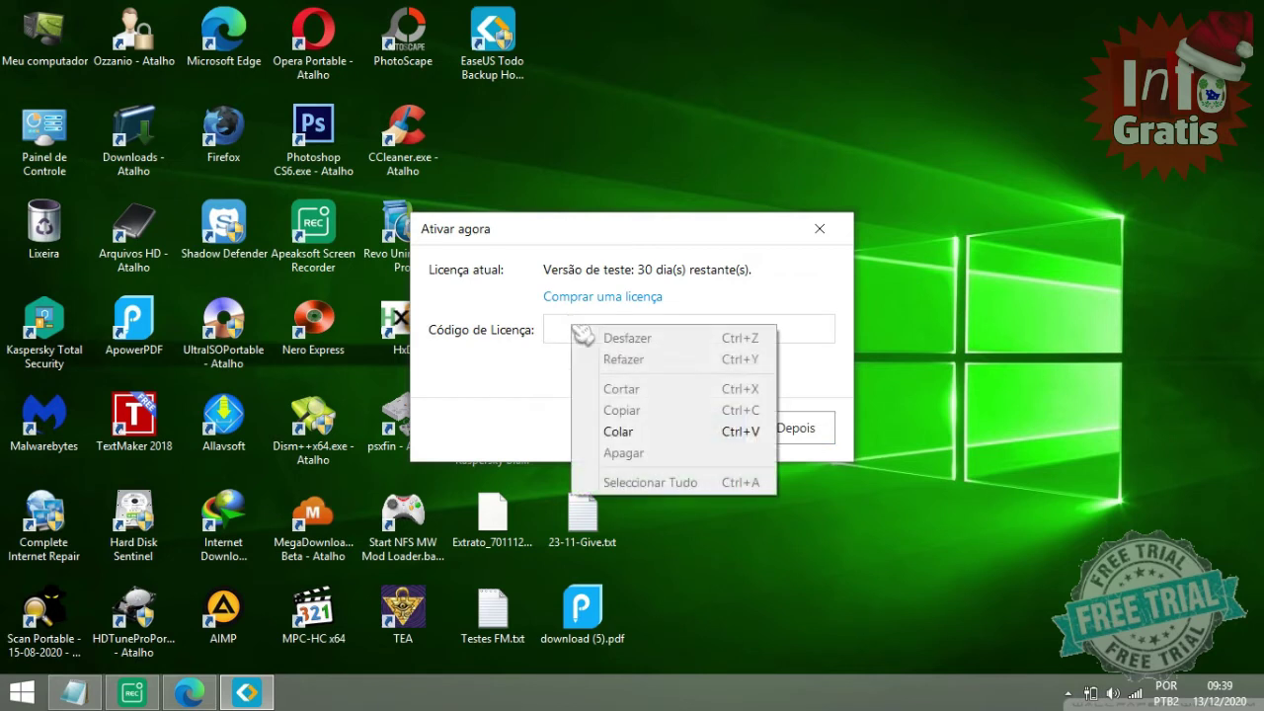
{"action": "left_click", "coordinate": [607, 430]}
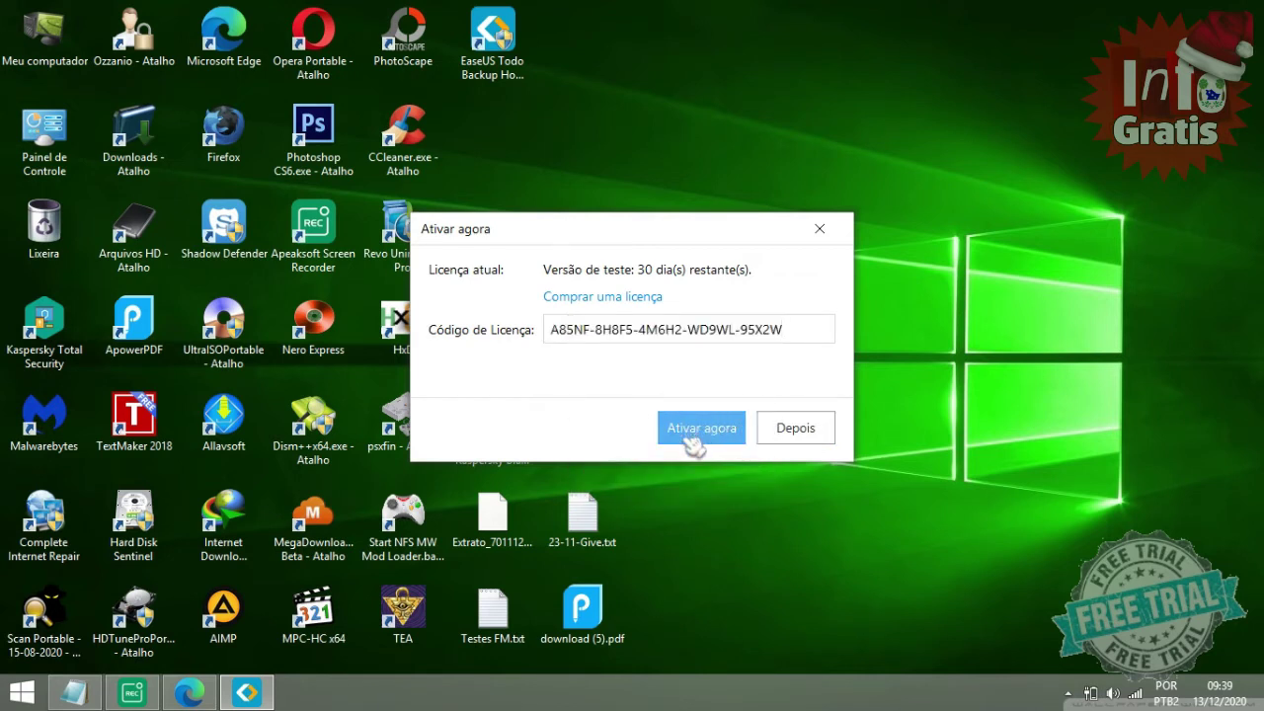
{"action": "left_click", "coordinate": [718, 440]}
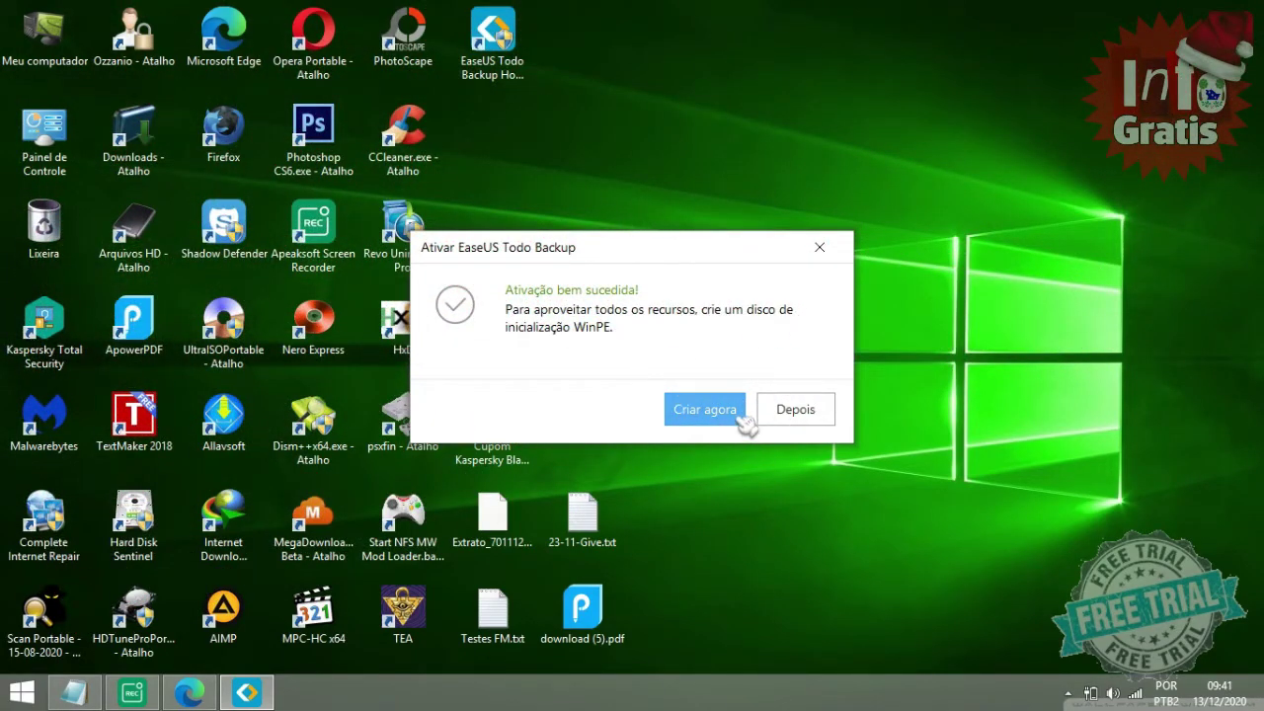
{"action": "left_click", "coordinate": [819, 416]}
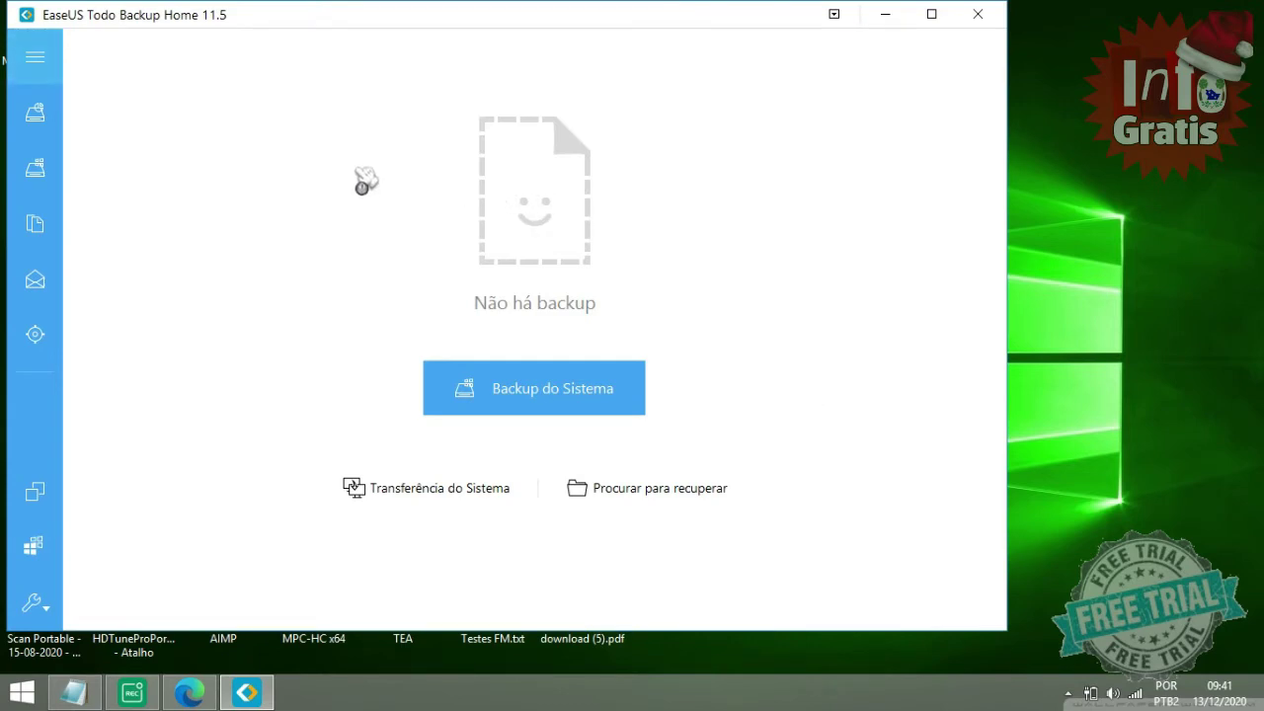
Expand the function names in EaseUS Todo Backup and open its About information to check the licence
{"action": "left_click", "coordinate": [38, 57]}
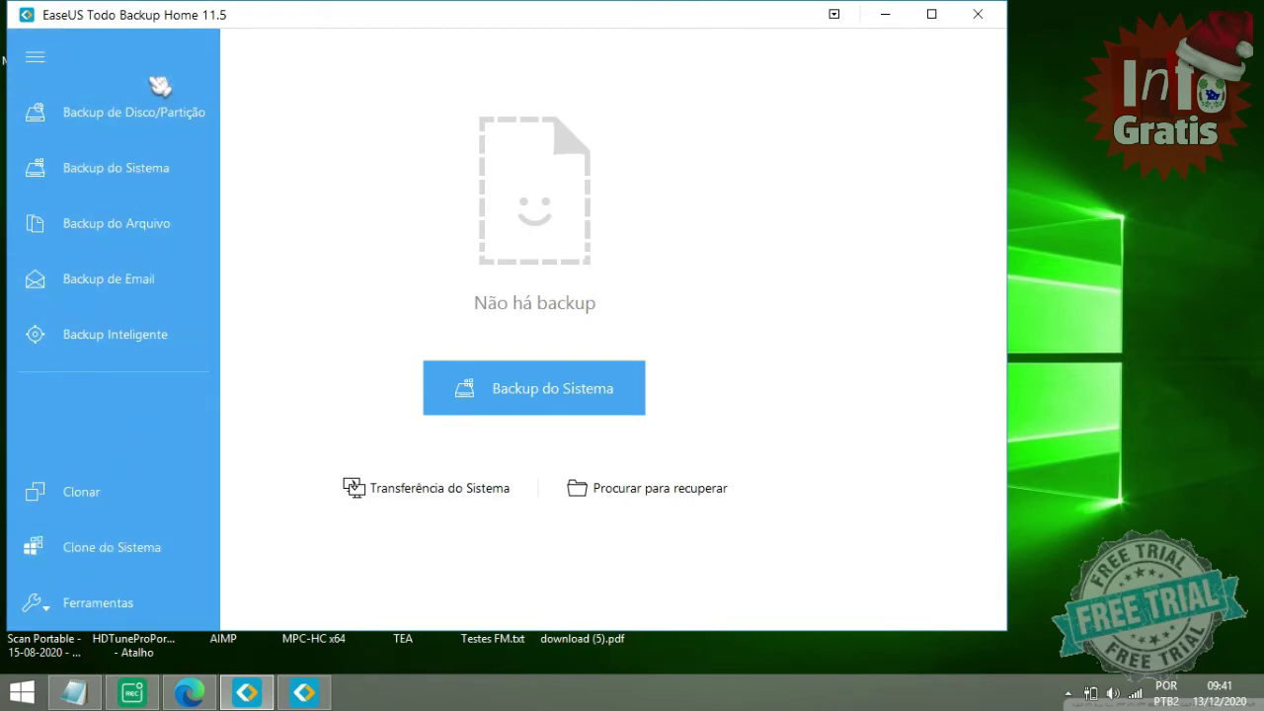
{"action": "left_click", "coordinate": [835, 15]}
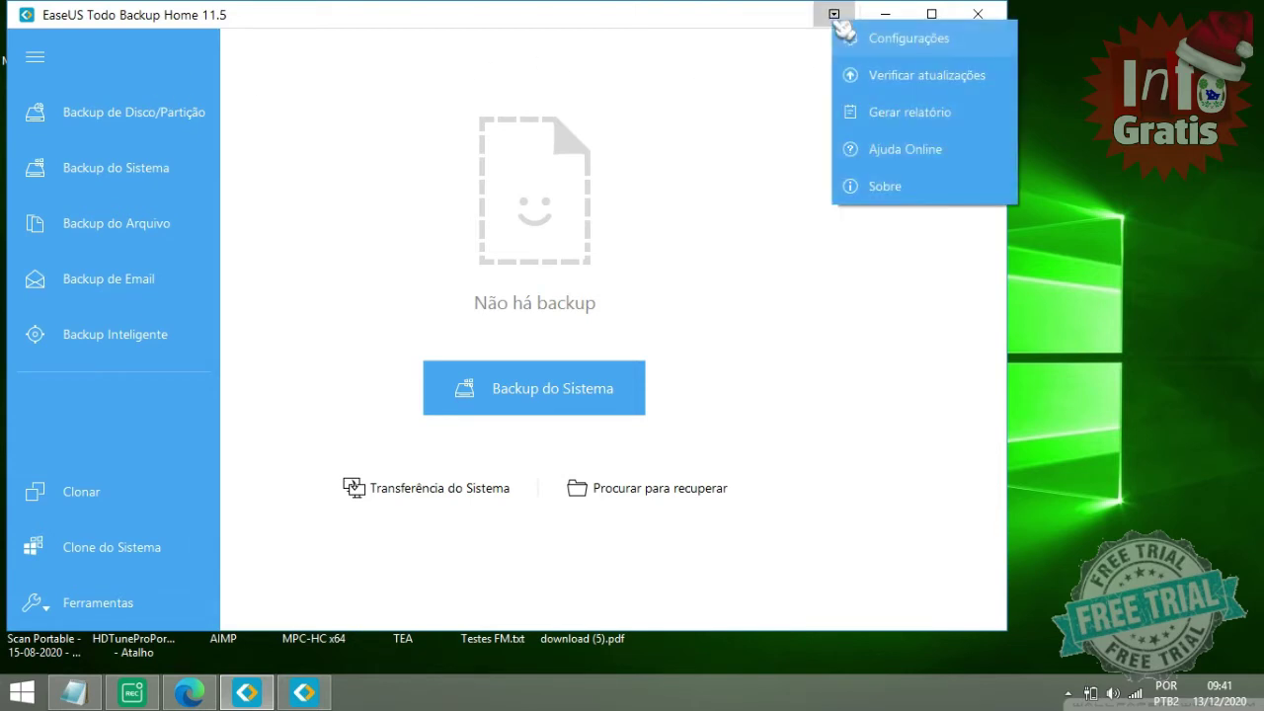
{"action": "left_click", "coordinate": [913, 190]}
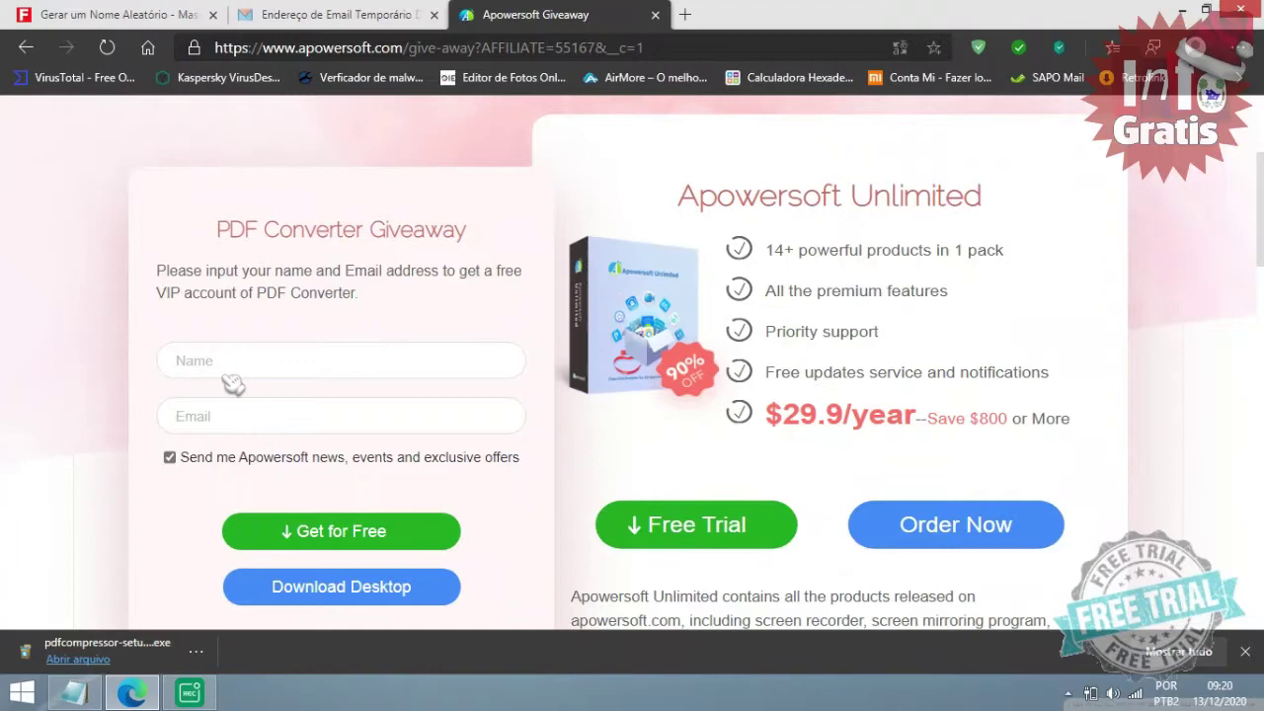
Copy the generated full name from Fake Name Generator and enter it as the name in the Apowersoft PDF Converter giveaway form
{"action": "left_click", "coordinate": [233, 368]}
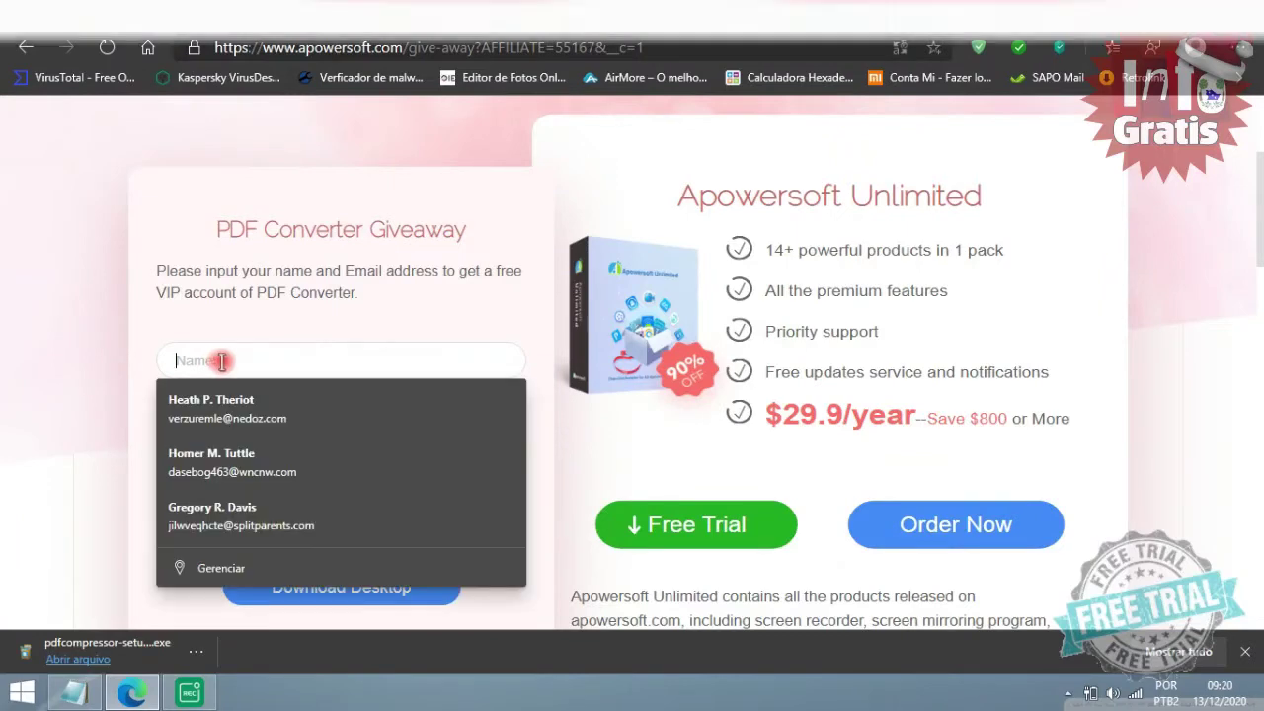
{"action": "key", "text": "ctrl+1"}
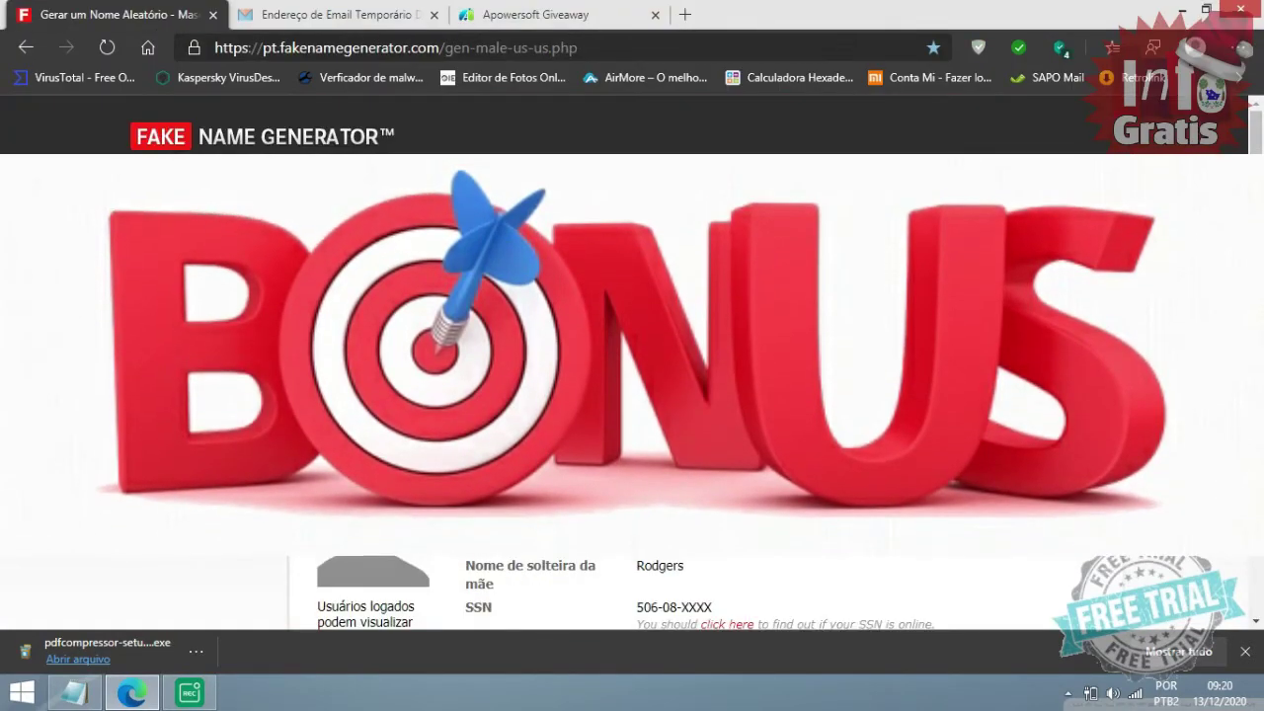
{"action": "right_click", "coordinate": [510, 103]}
{"action": "left_click", "coordinate": [565, 122]}
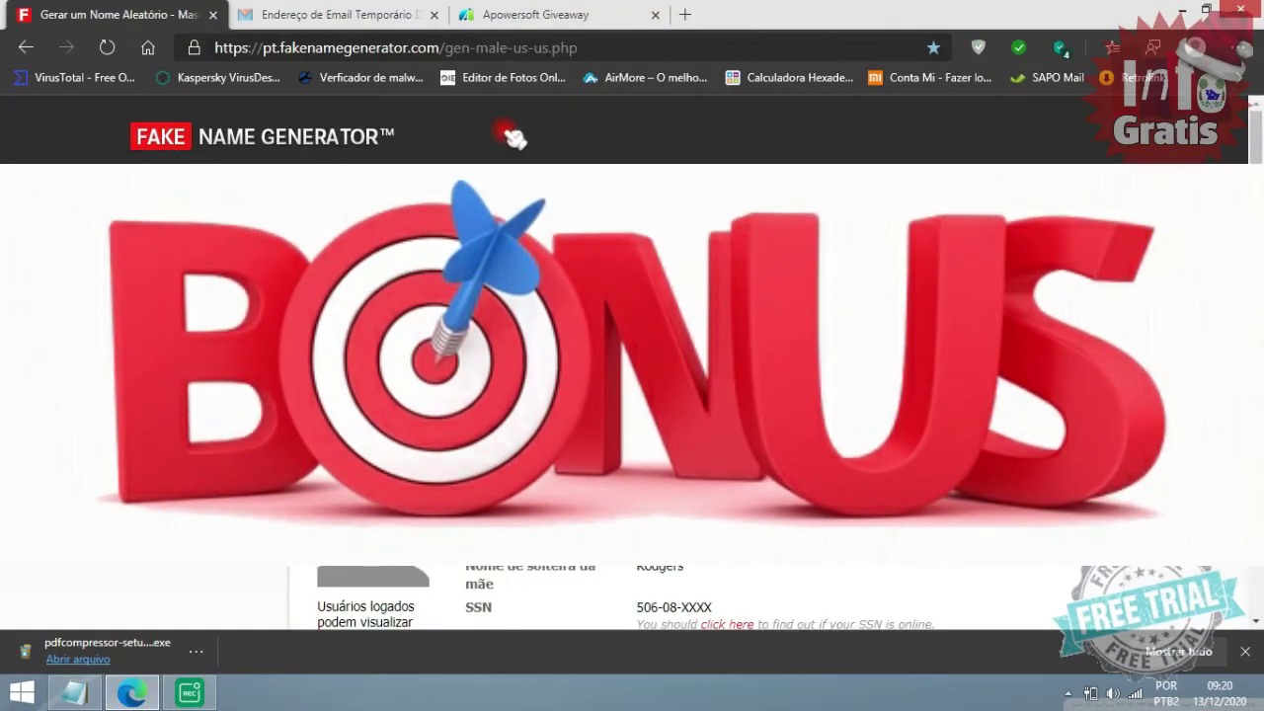
{"action": "left_click", "coordinate": [346, 14]}
{"action": "left_click", "coordinate": [563, 13]}
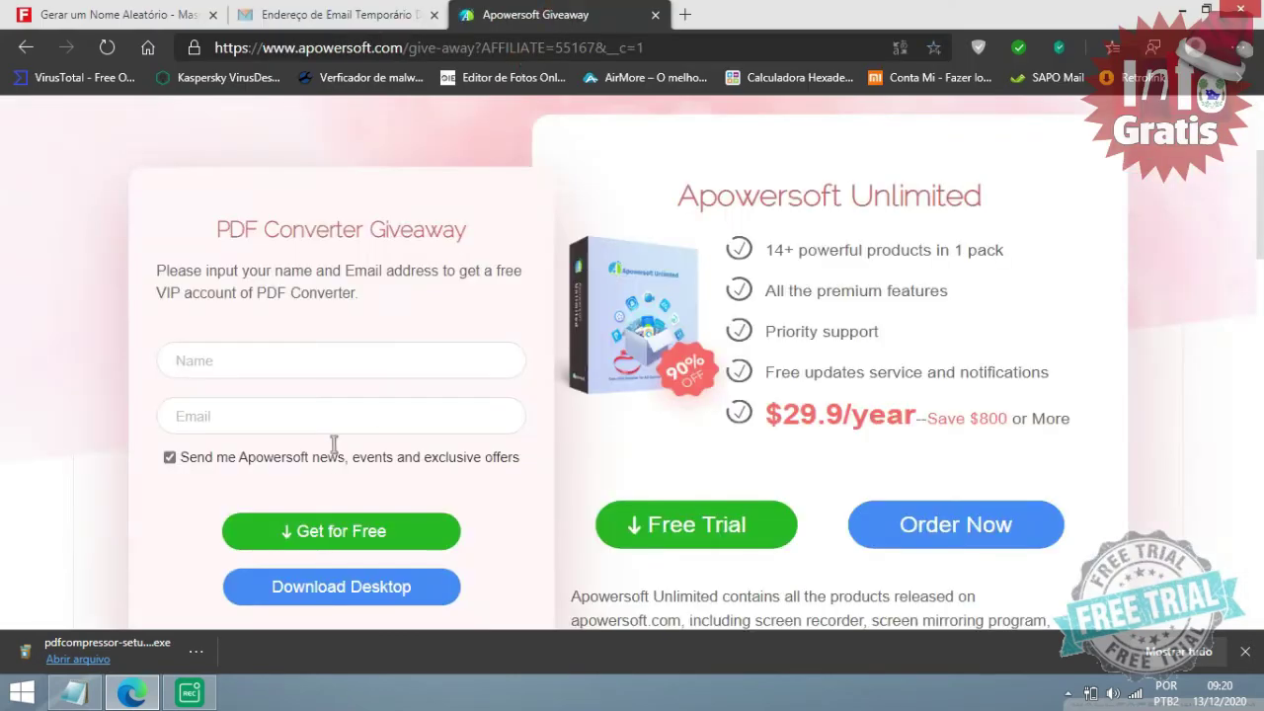
{"action": "left_click", "coordinate": [253, 366]}
{"action": "type", "text": "Heath P. Theriot"}
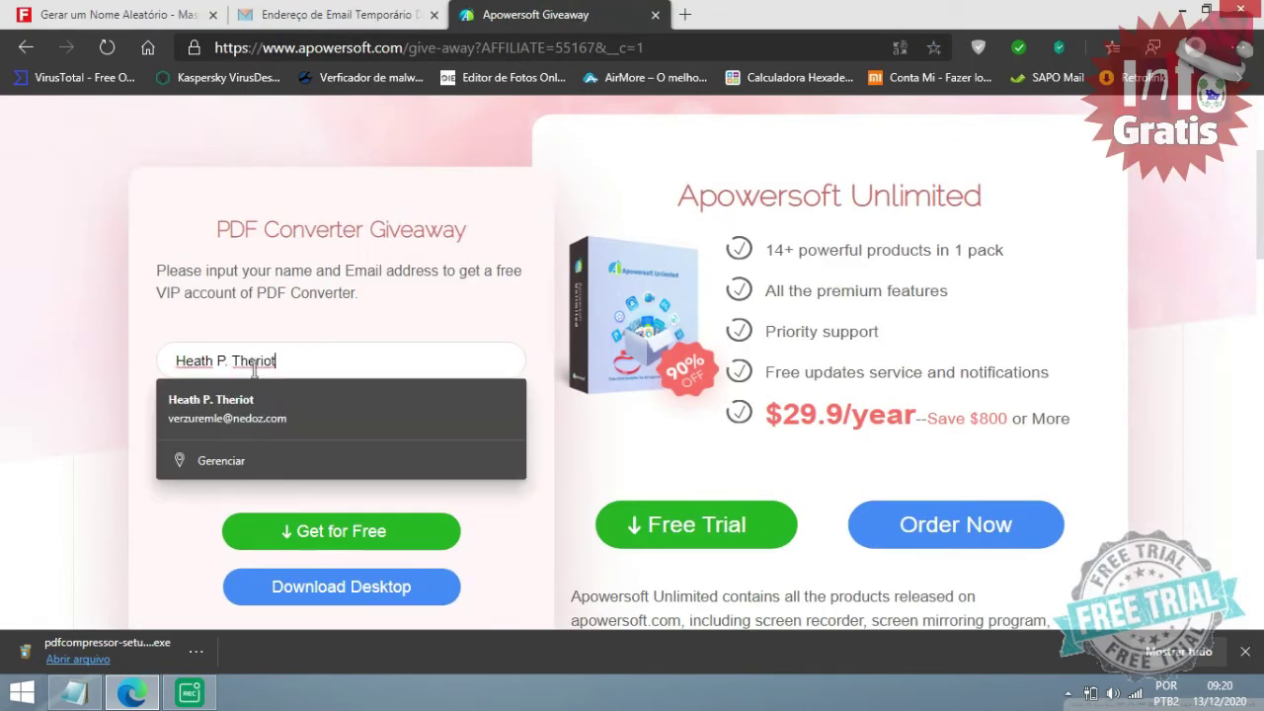
{"action": "left_click", "coordinate": [155, 343]}
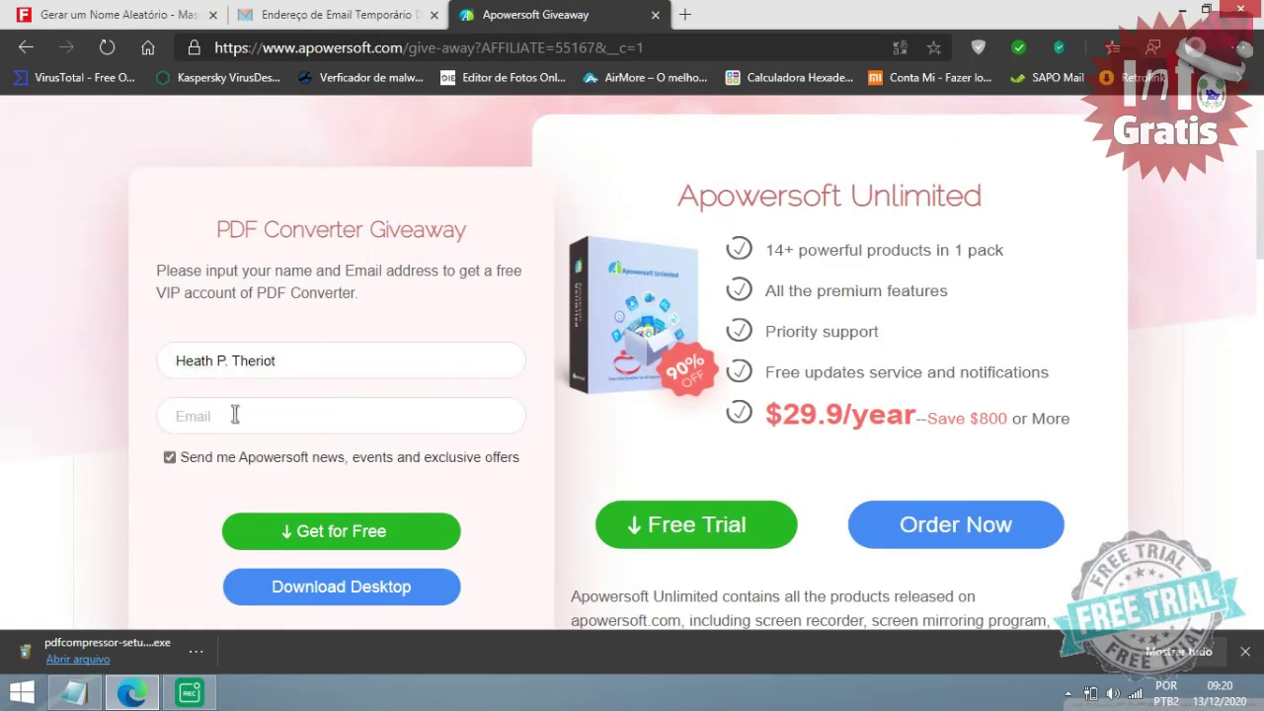
Enter the temporary e-mail address from Tempail in the giveaway form, request the free VIP account and close the giveaway page
{"action": "left_click", "coordinate": [238, 413]}
{"action": "left_click", "coordinate": [340, 15]}
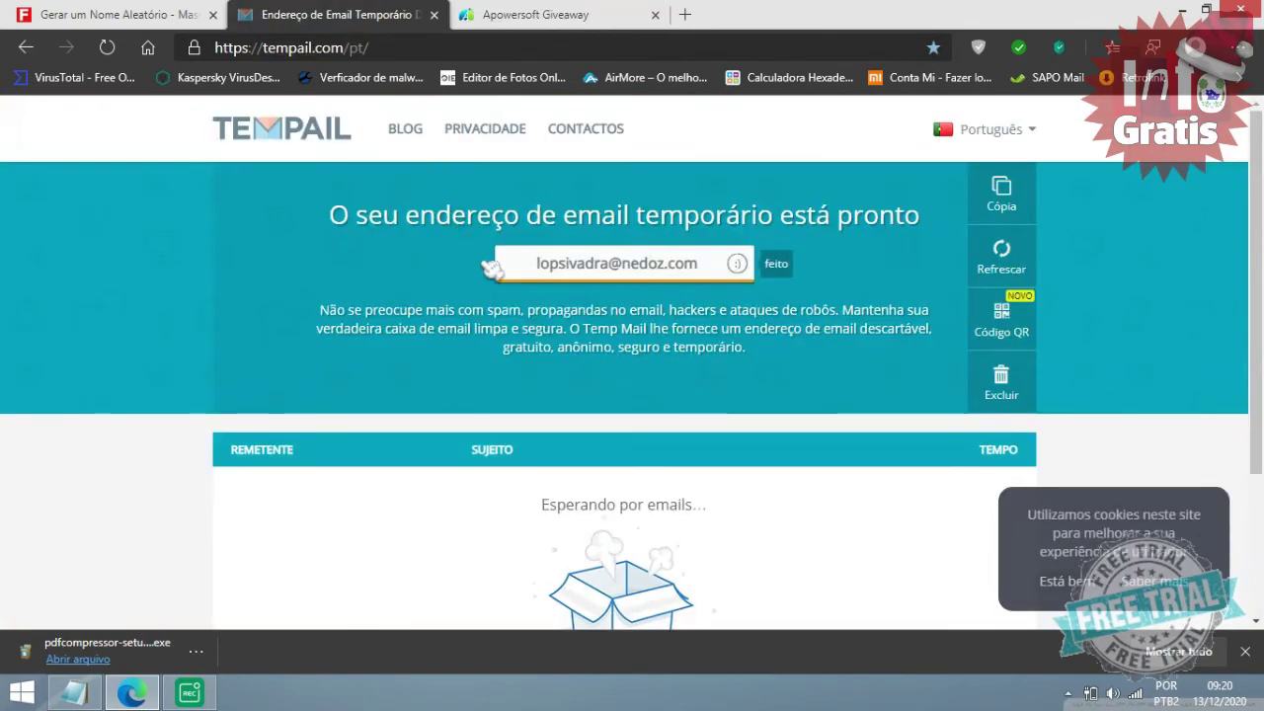
{"action": "left_click", "coordinate": [528, 274]}
{"action": "key", "text": "ctrl+c"}
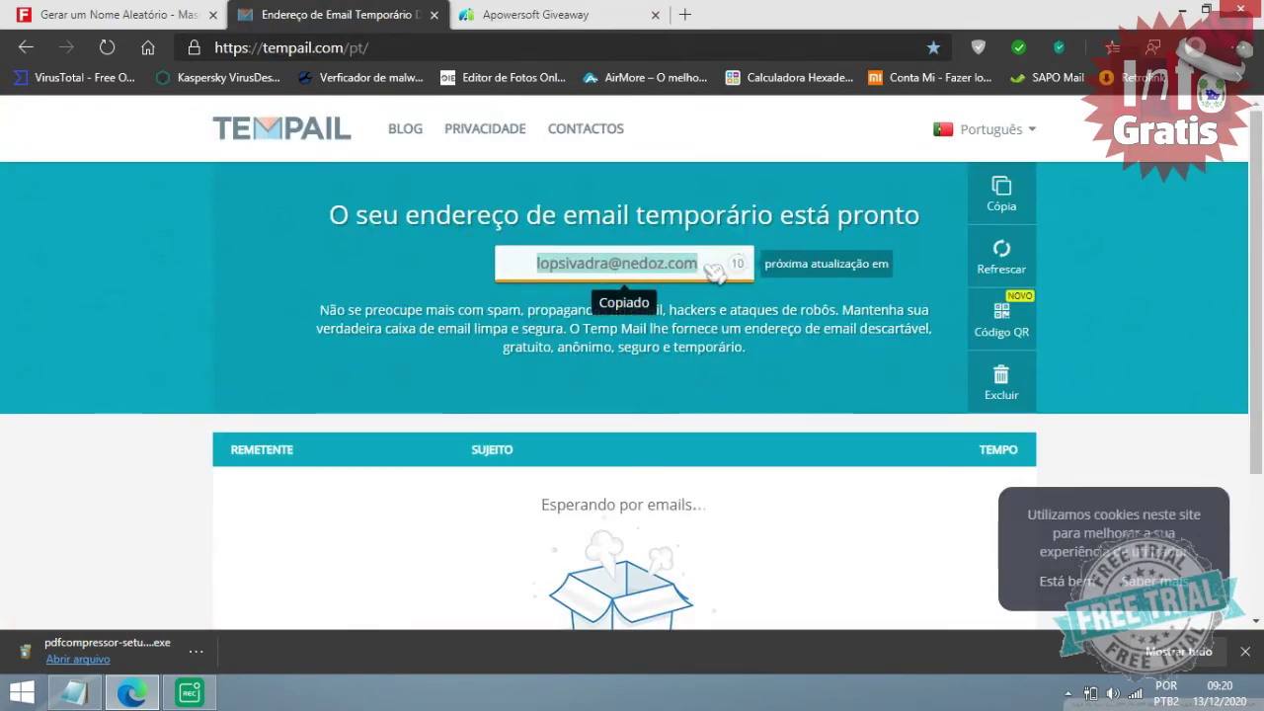
{"action": "left_click", "coordinate": [565, 22]}
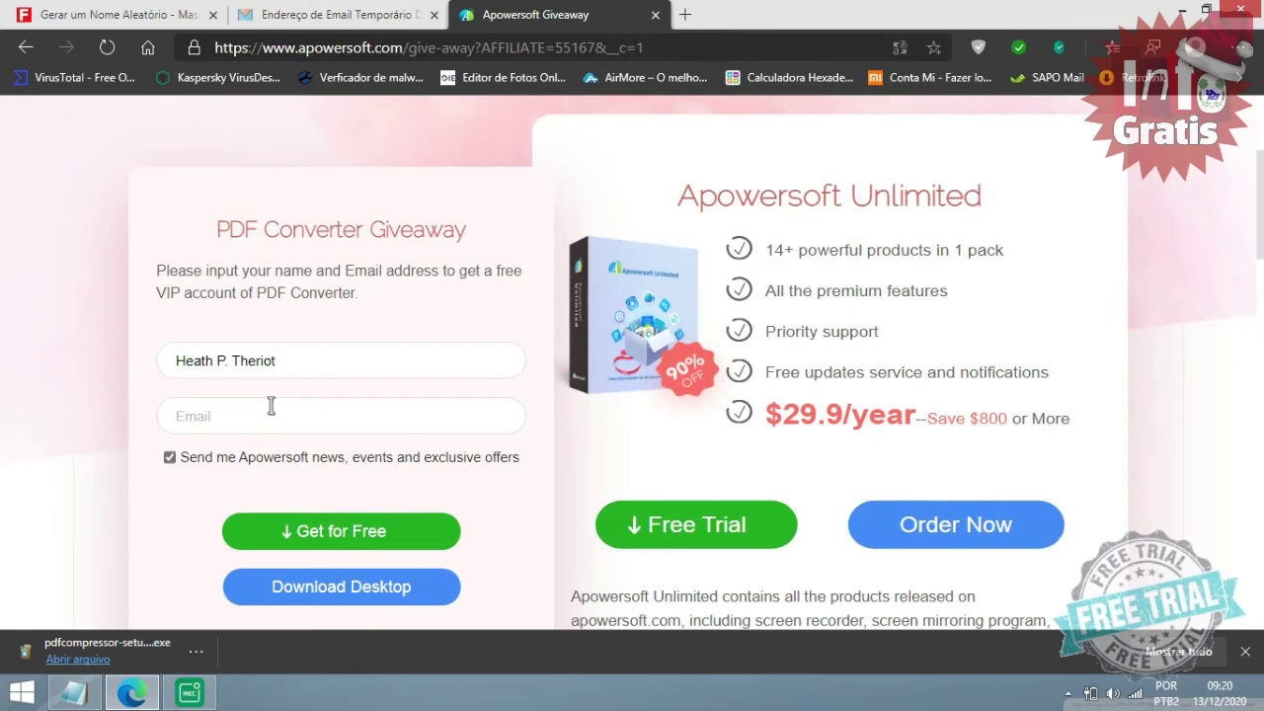
{"action": "key", "text": "ctrl+v"}
{"action": "scroll", "coordinate": [362, 403], "scroll_direction": "down", "scroll_amount": 2}
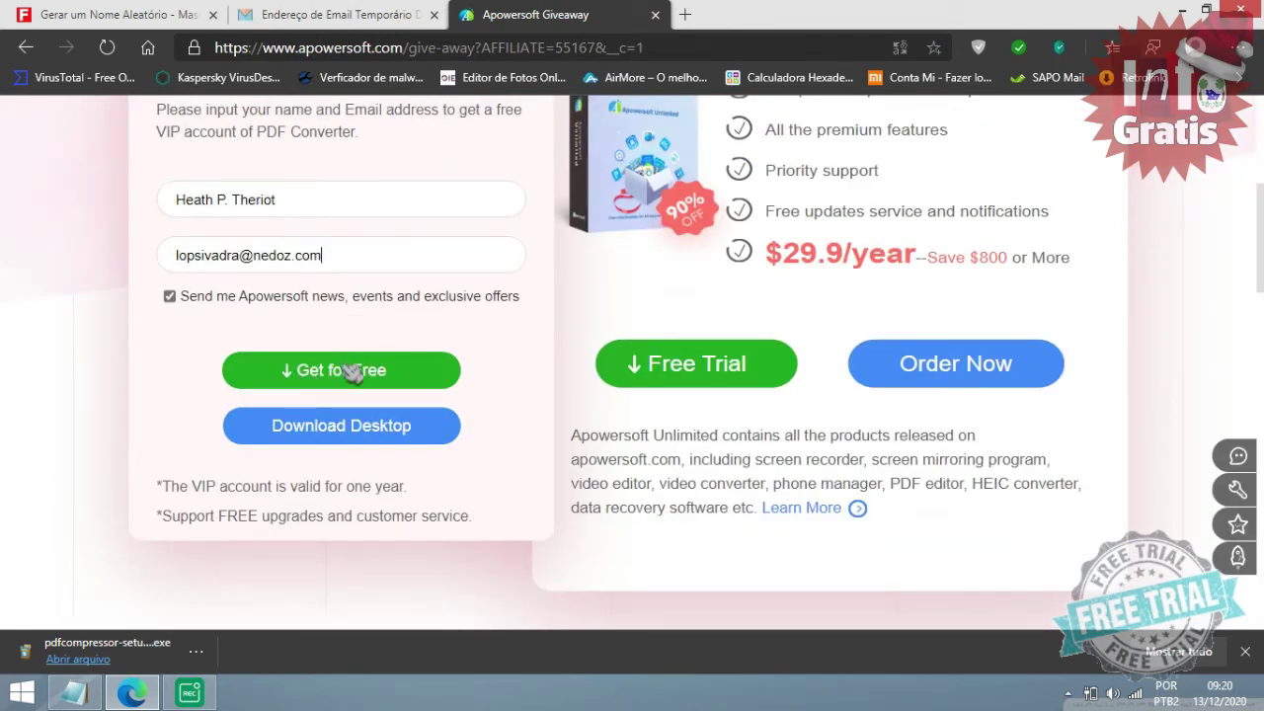
{"action": "left_click", "coordinate": [395, 361]}
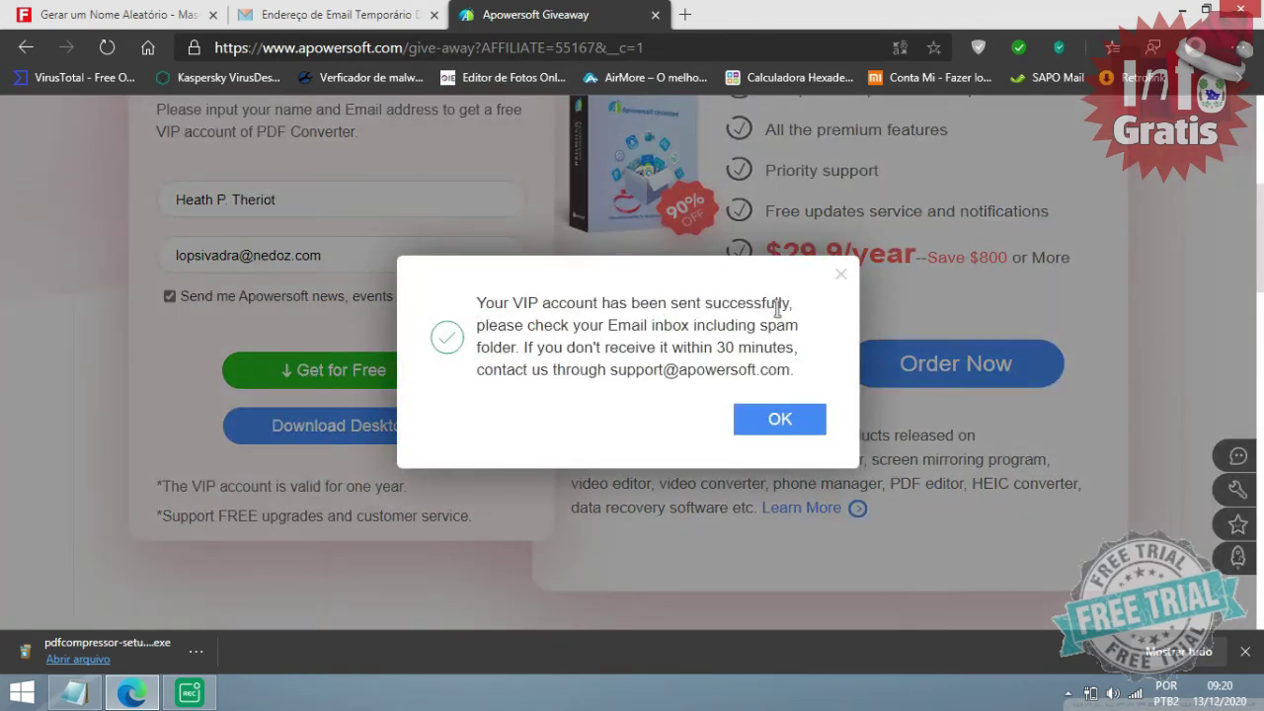
{"action": "left_click", "coordinate": [816, 421]}
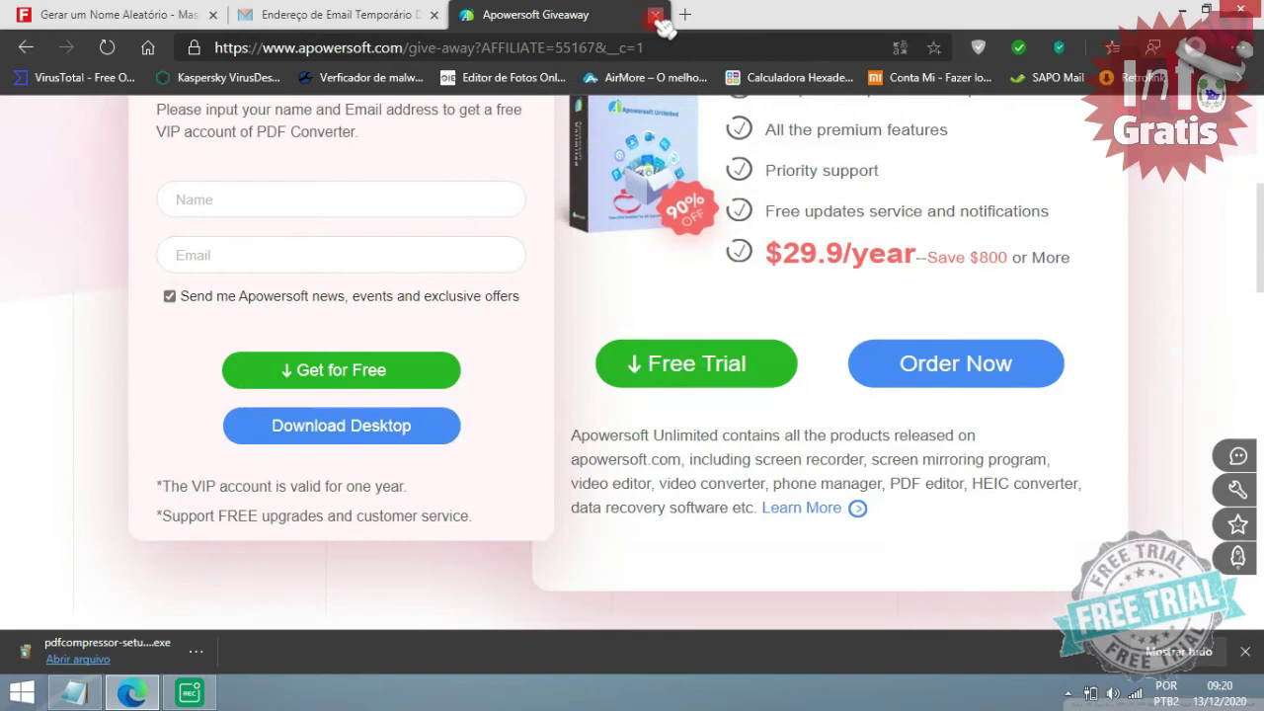
{"action": "left_click", "coordinate": [655, 14]}
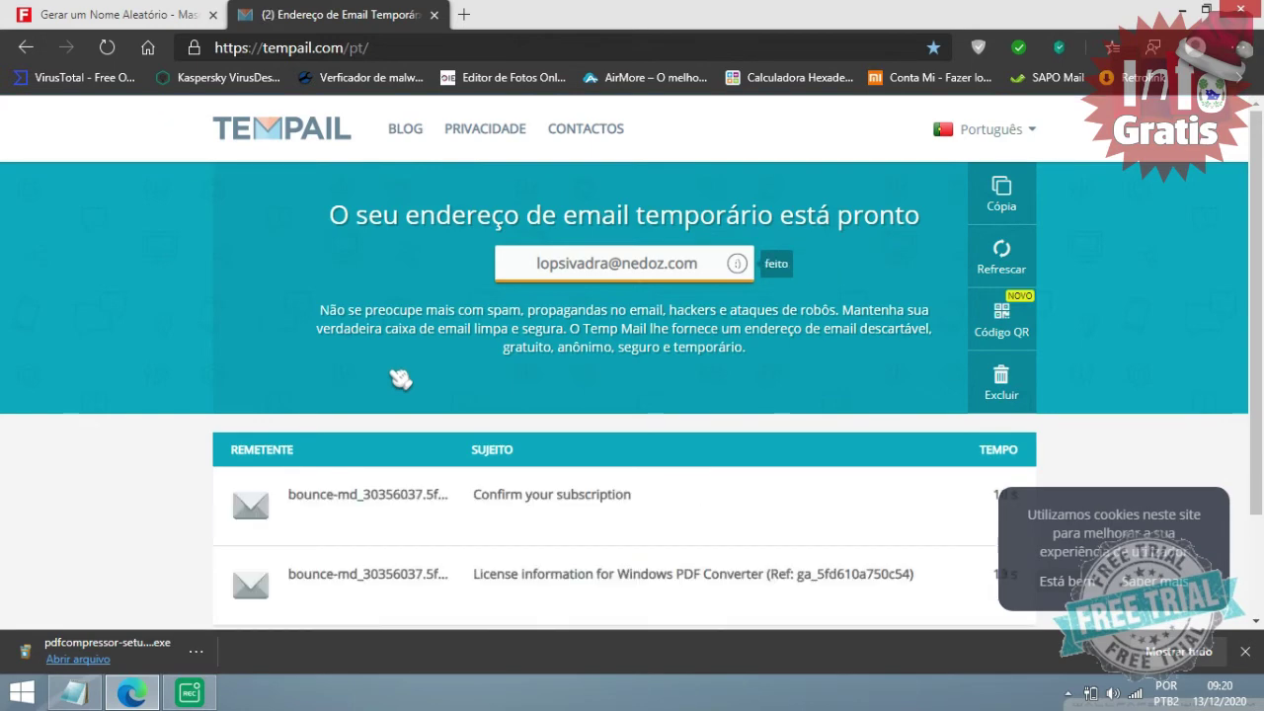
Confirm the newsletter subscription through the link in the "Confirm your subscription" message and close the page it opens
{"action": "scroll", "coordinate": [400, 379], "scroll_direction": "down", "scroll_amount": 3}
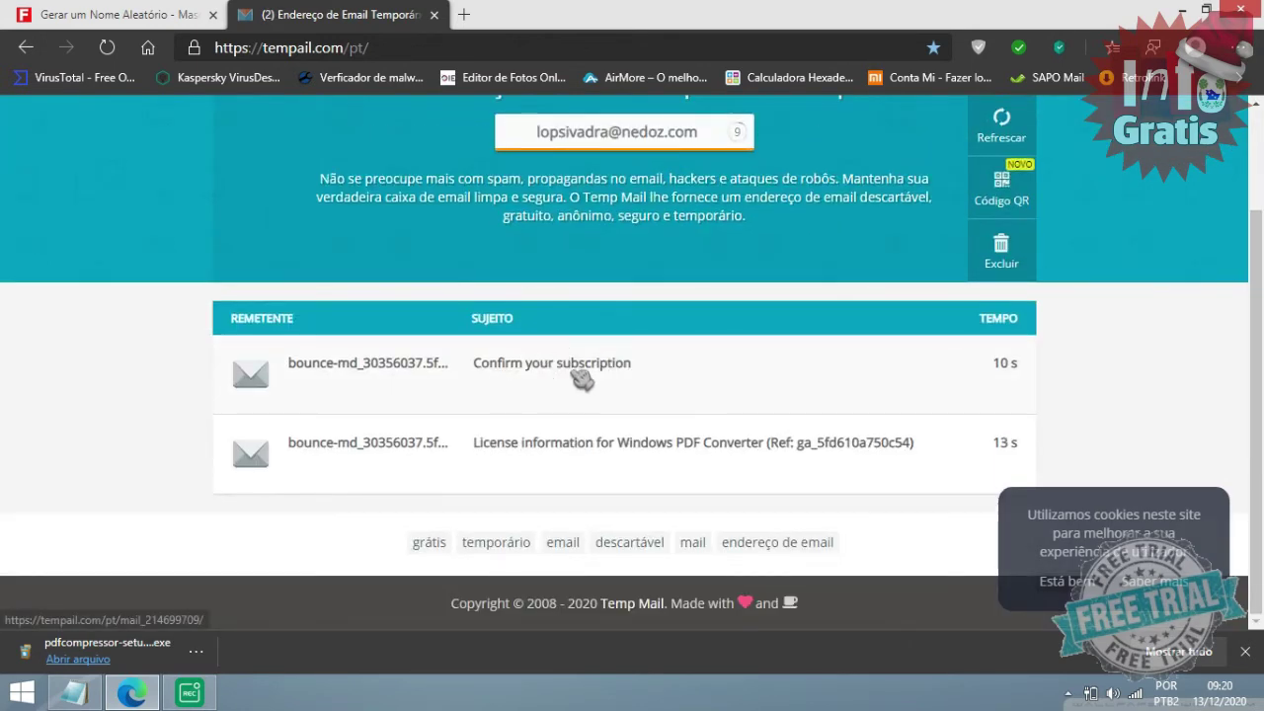
{"action": "left_click", "coordinate": [533, 362]}
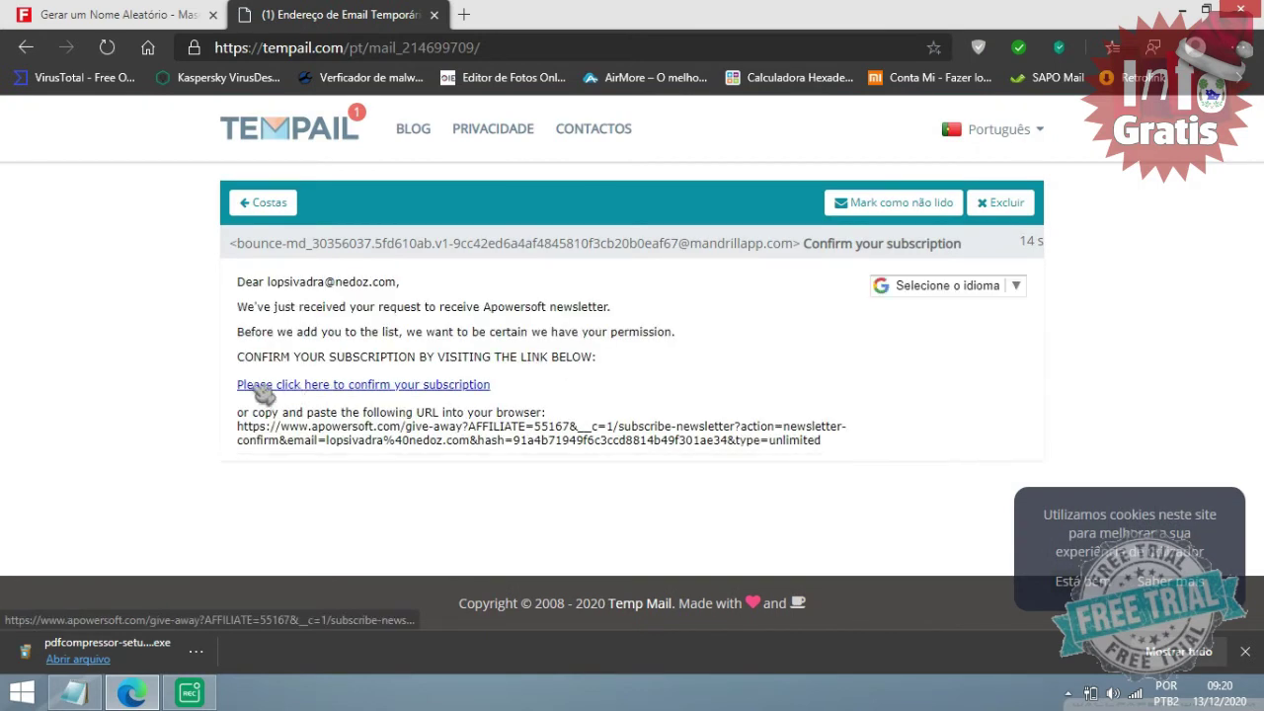
{"action": "left_click", "coordinate": [437, 385]}
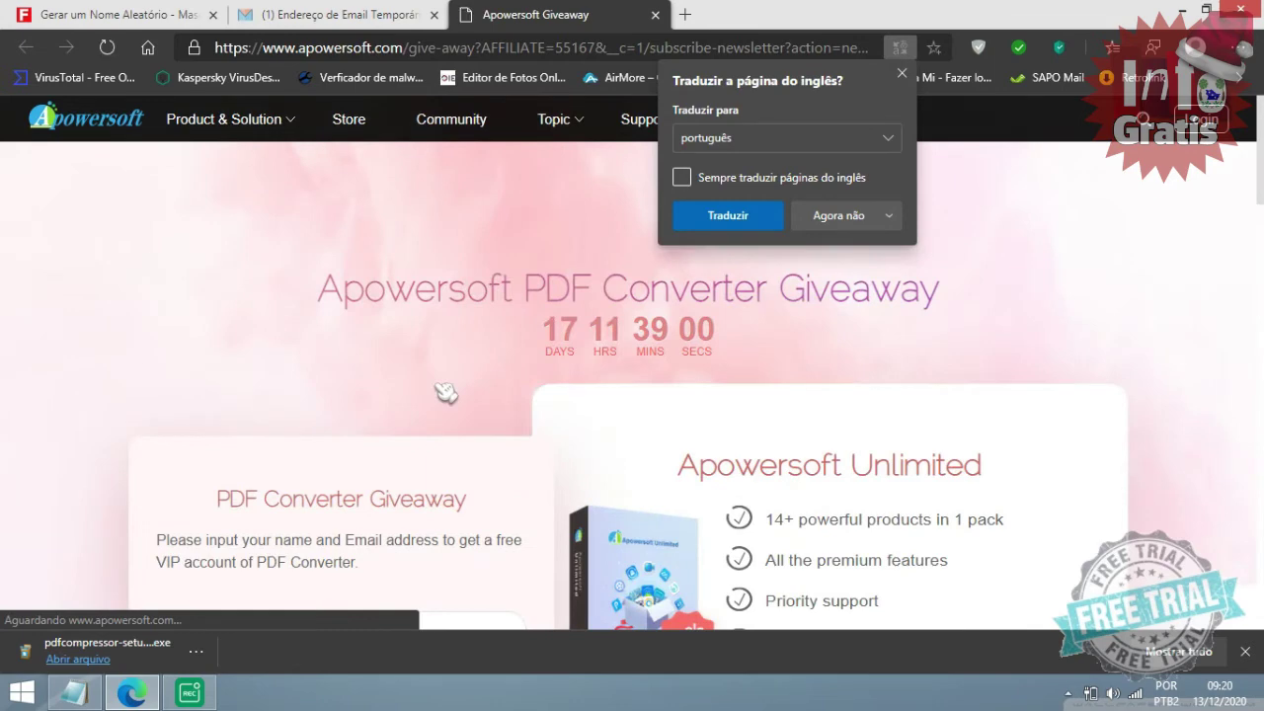
{"action": "left_click", "coordinate": [655, 15]}
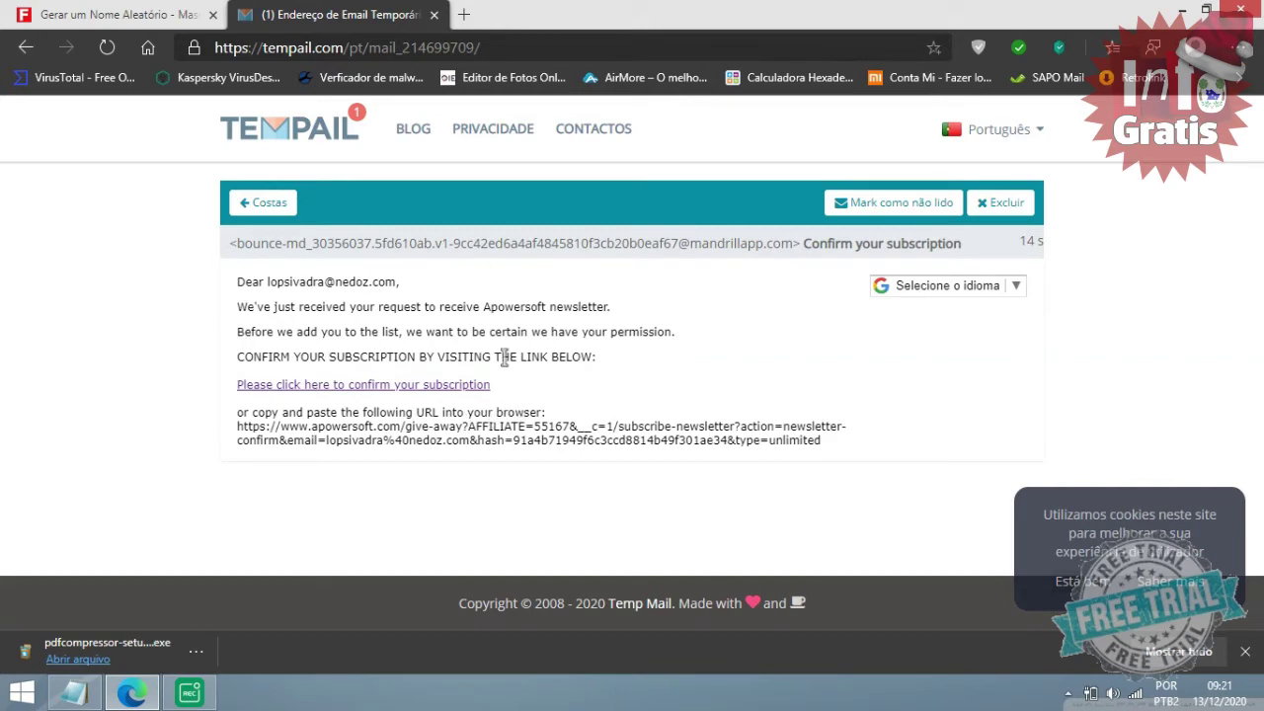
Open the "License information for Windows PDF Converter" message and copy its licence code
{"action": "left_click", "coordinate": [262, 202]}
{"action": "scroll", "coordinate": [519, 390], "scroll_direction": "down", "scroll_amount": 1}
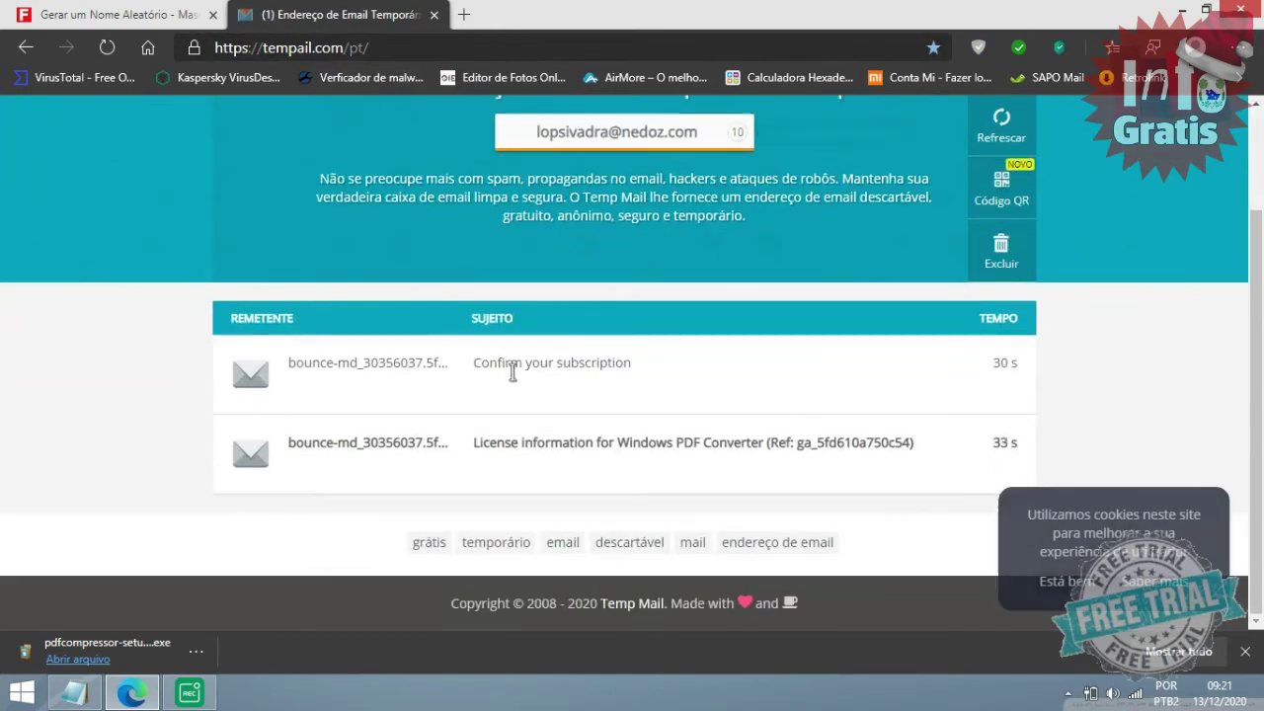
{"action": "left_click", "coordinate": [538, 449]}
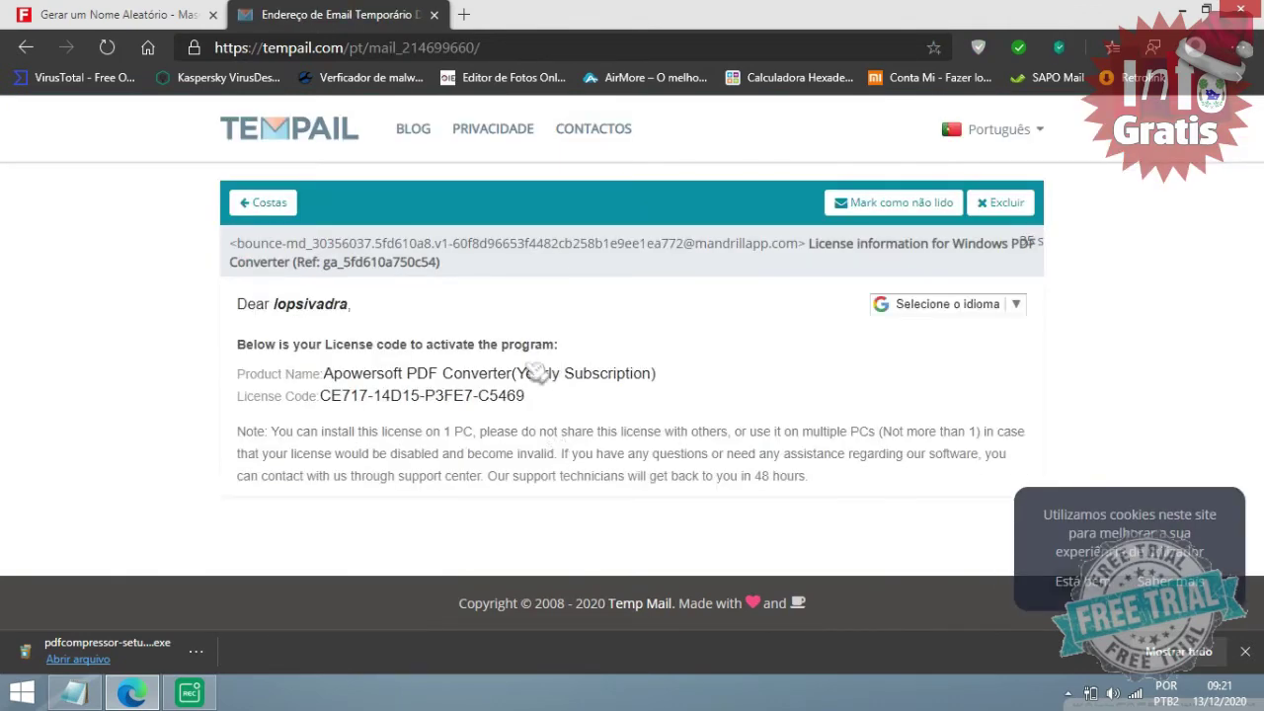
{"action": "left_click_drag", "start_coordinate": [319, 395], "coordinate": [573, 397]}
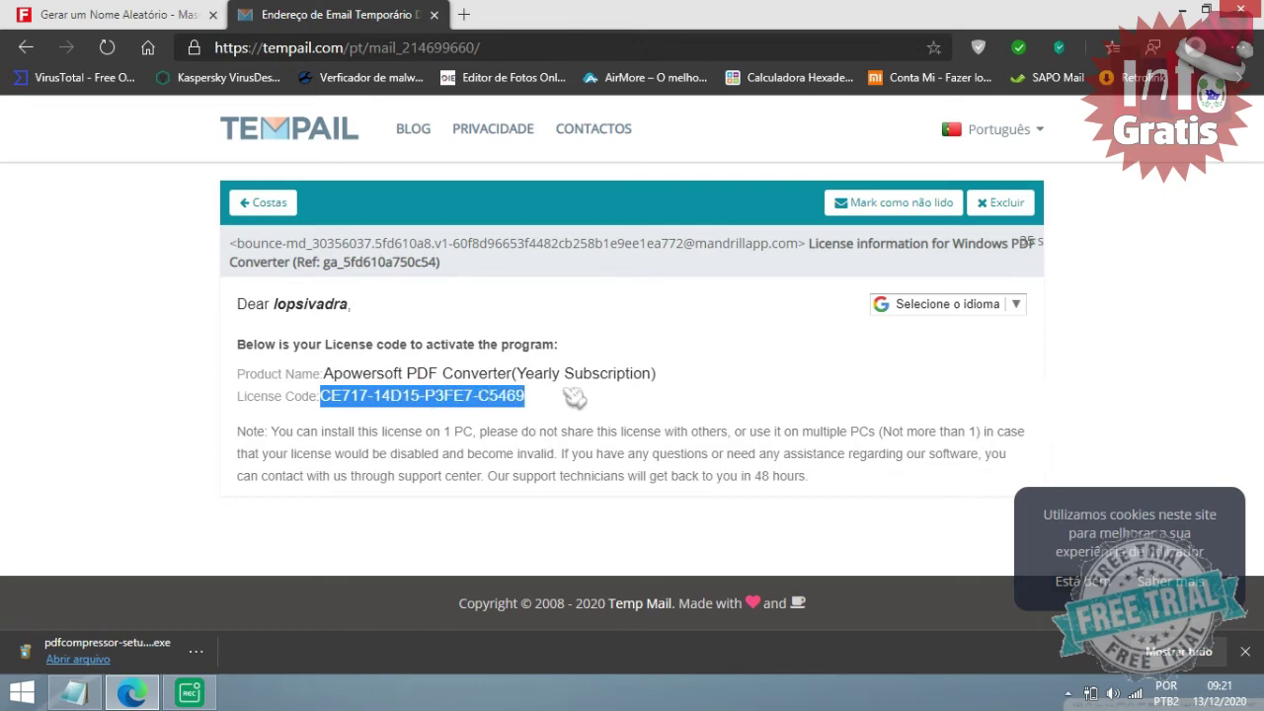
{"action": "left_click", "coordinate": [567, 397]}
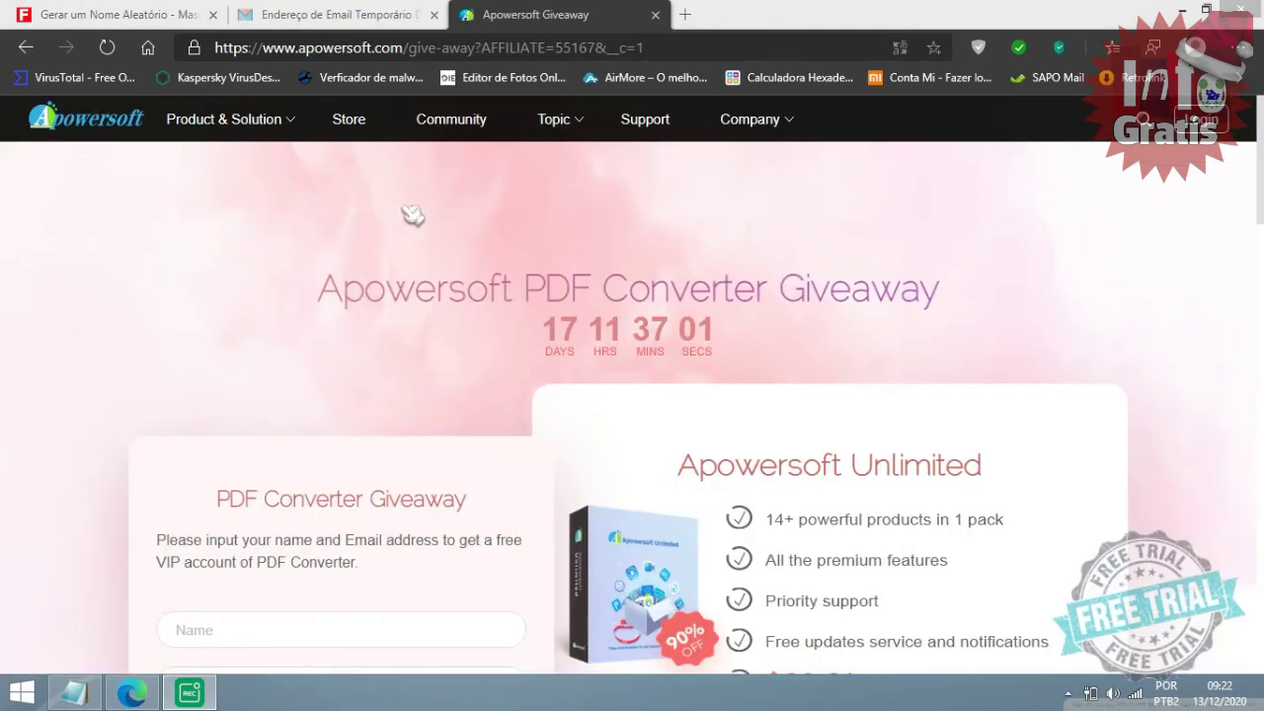
Download pdfconverter-setup.exe from Apowersoft's PDF Converter product page, run it and minimise the browser
{"action": "mouse_move", "coordinate": [225, 120]}
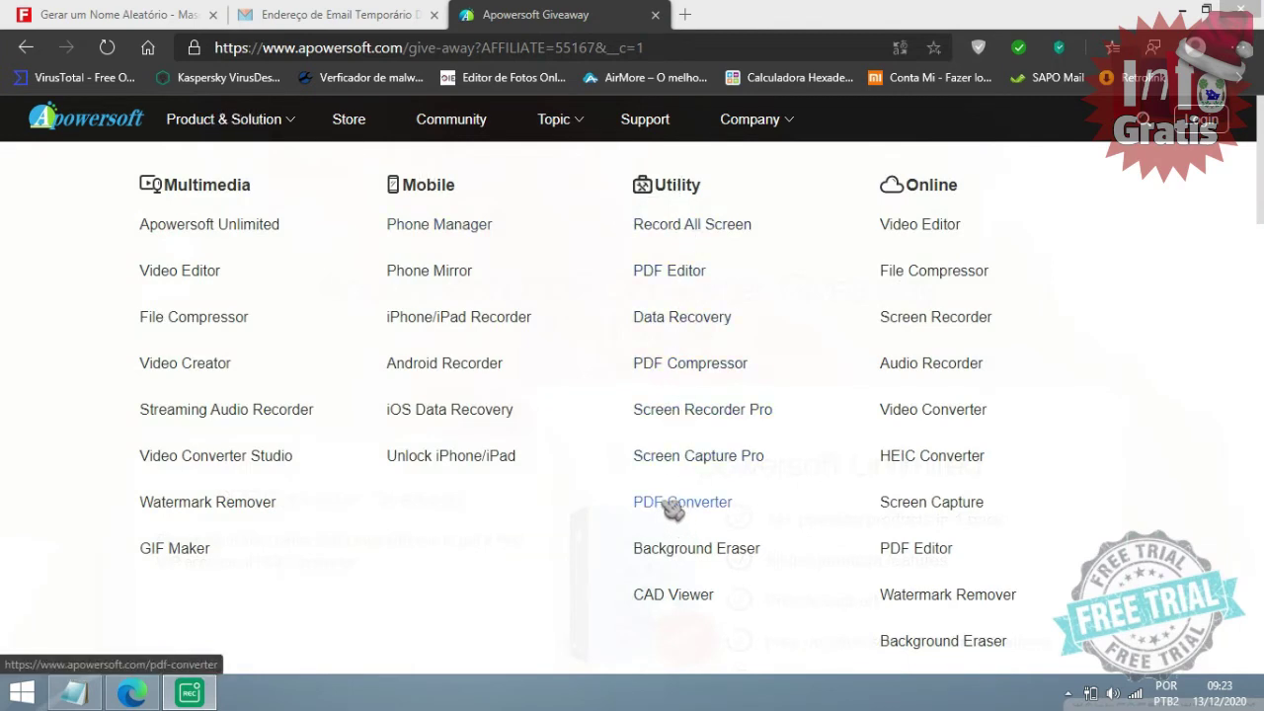
{"action": "left_click", "coordinate": [707, 506]}
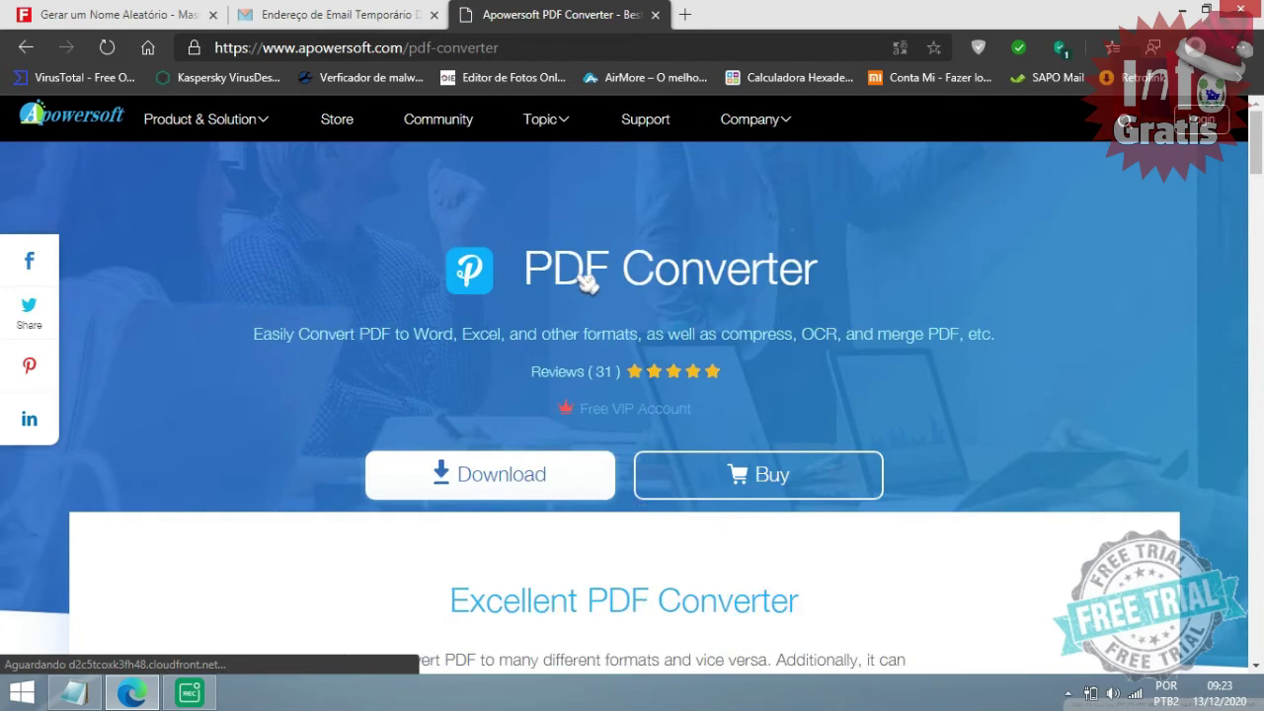
{"action": "left_click", "coordinate": [507, 478]}
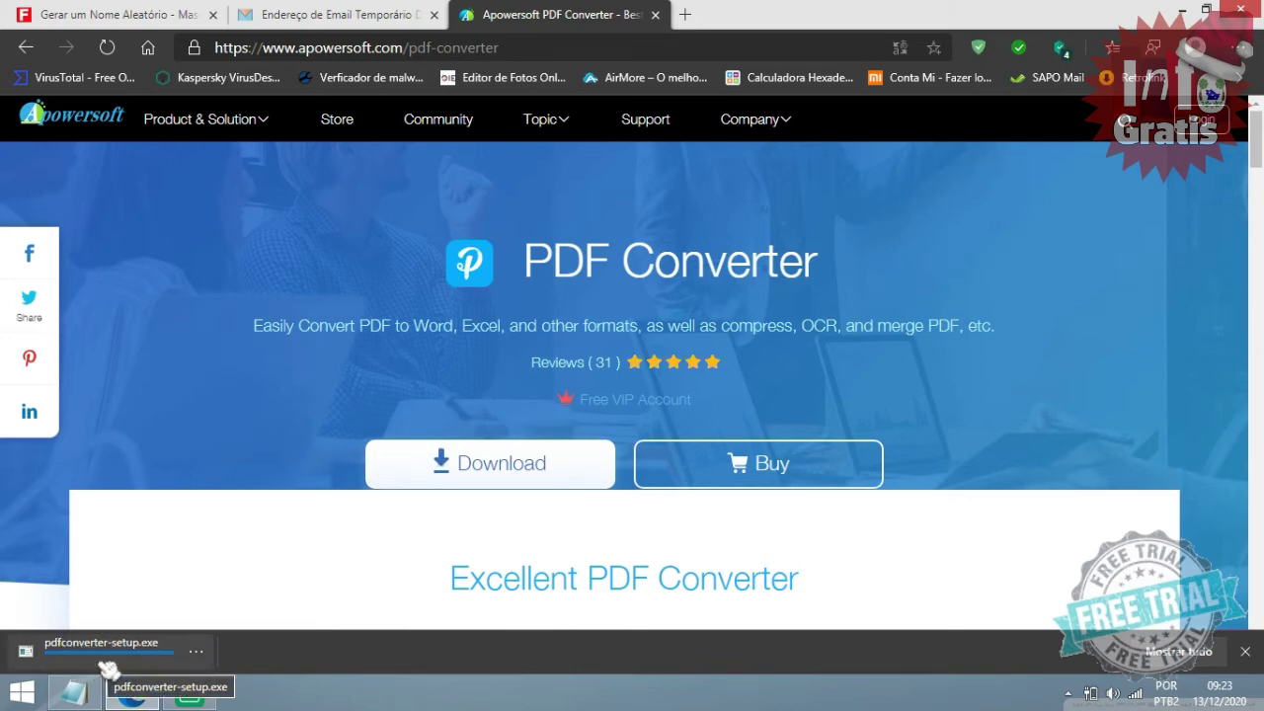
{"action": "left_click", "coordinate": [200, 653]}
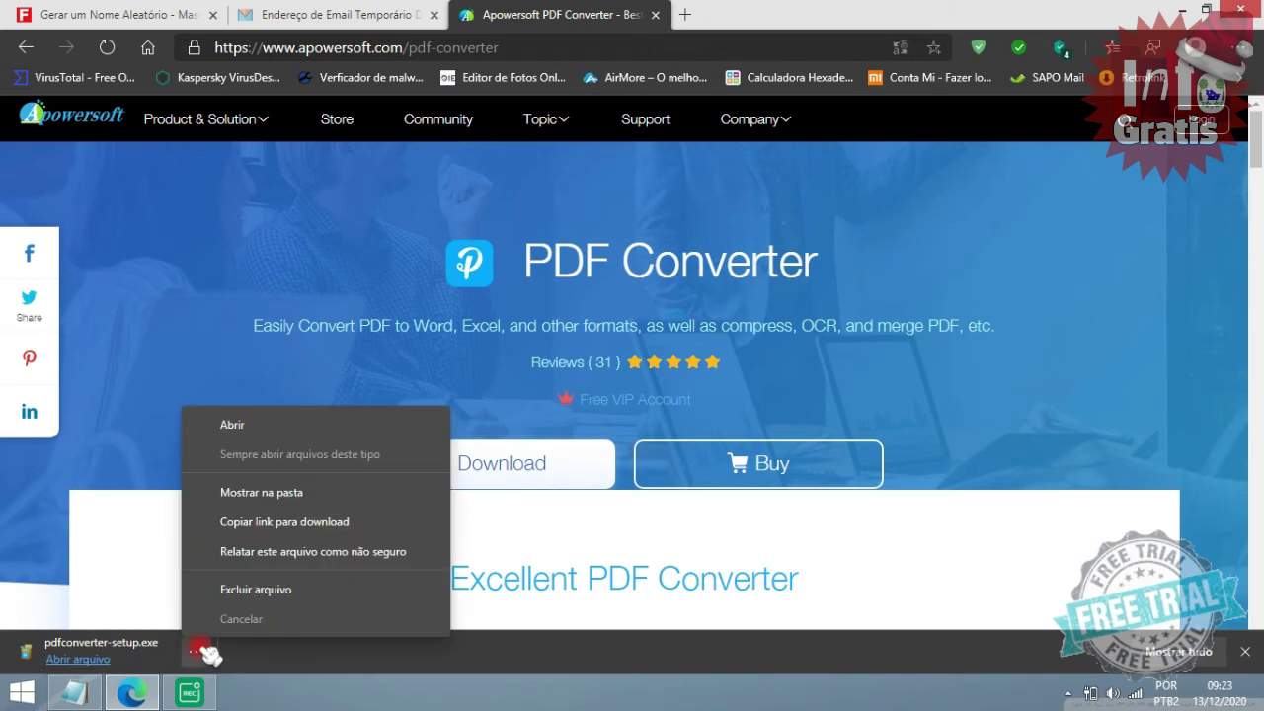
{"action": "left_click", "coordinate": [229, 426]}
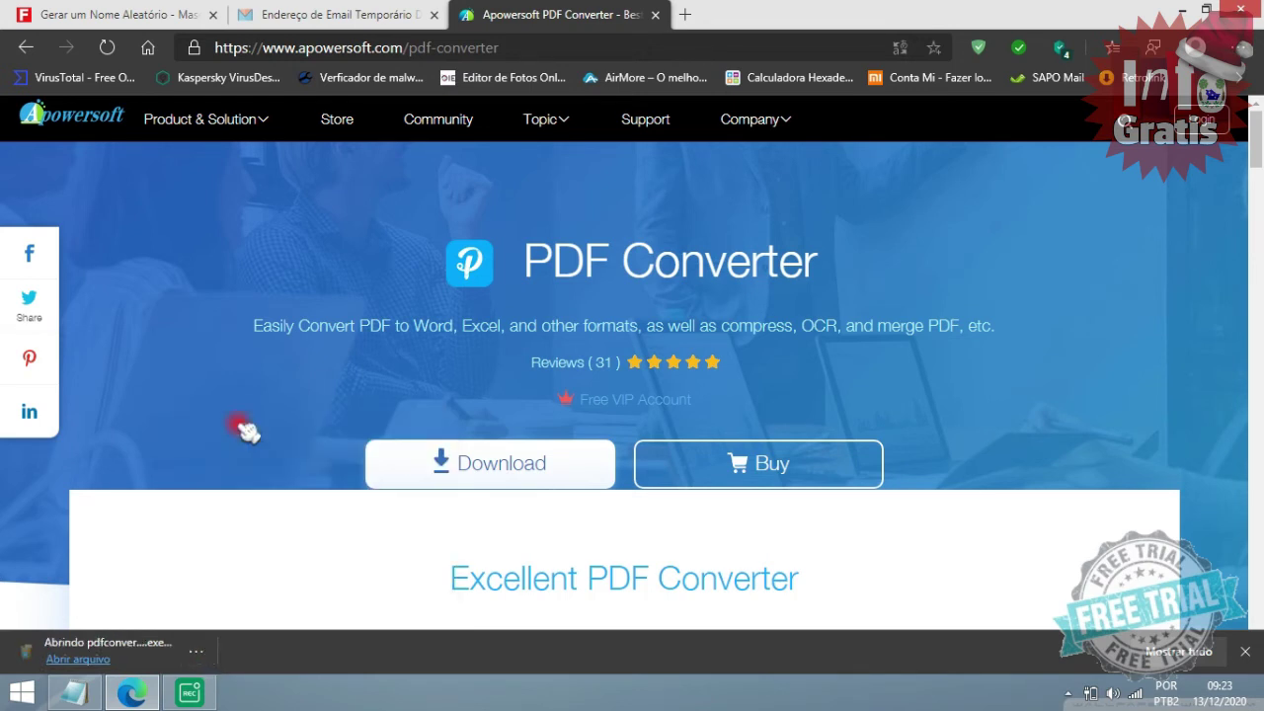
{"action": "left_click", "coordinate": [1182, 9]}
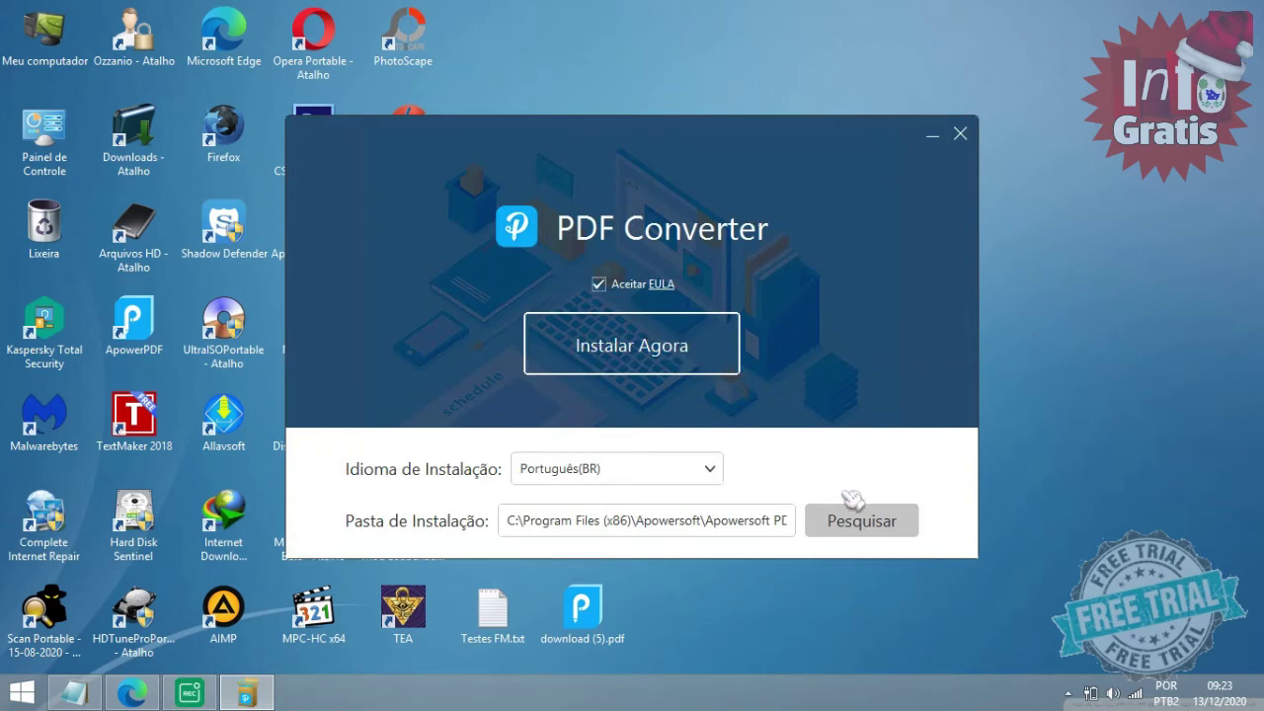
{"action": "left_click", "coordinate": [857, 521]}
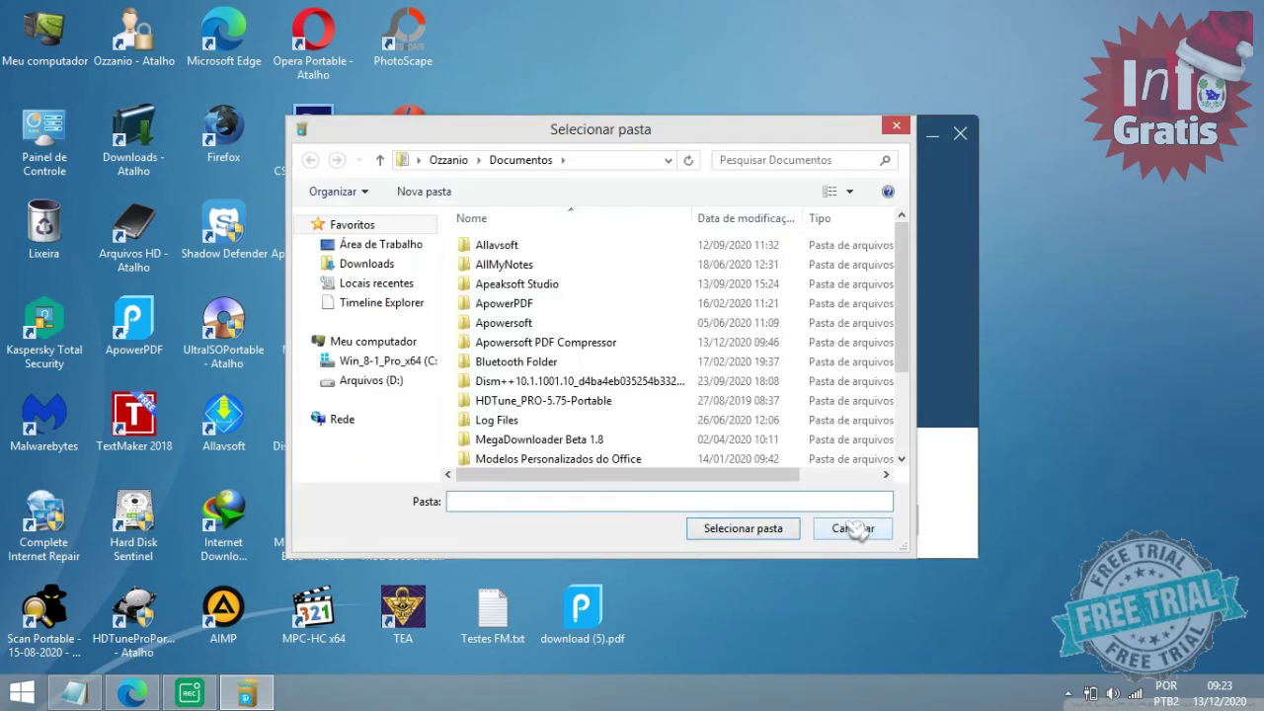
{"action": "left_click_drag", "start_coordinate": [720, 136], "coordinate": [698, 67]}
{"action": "left_click", "coordinate": [838, 464]}
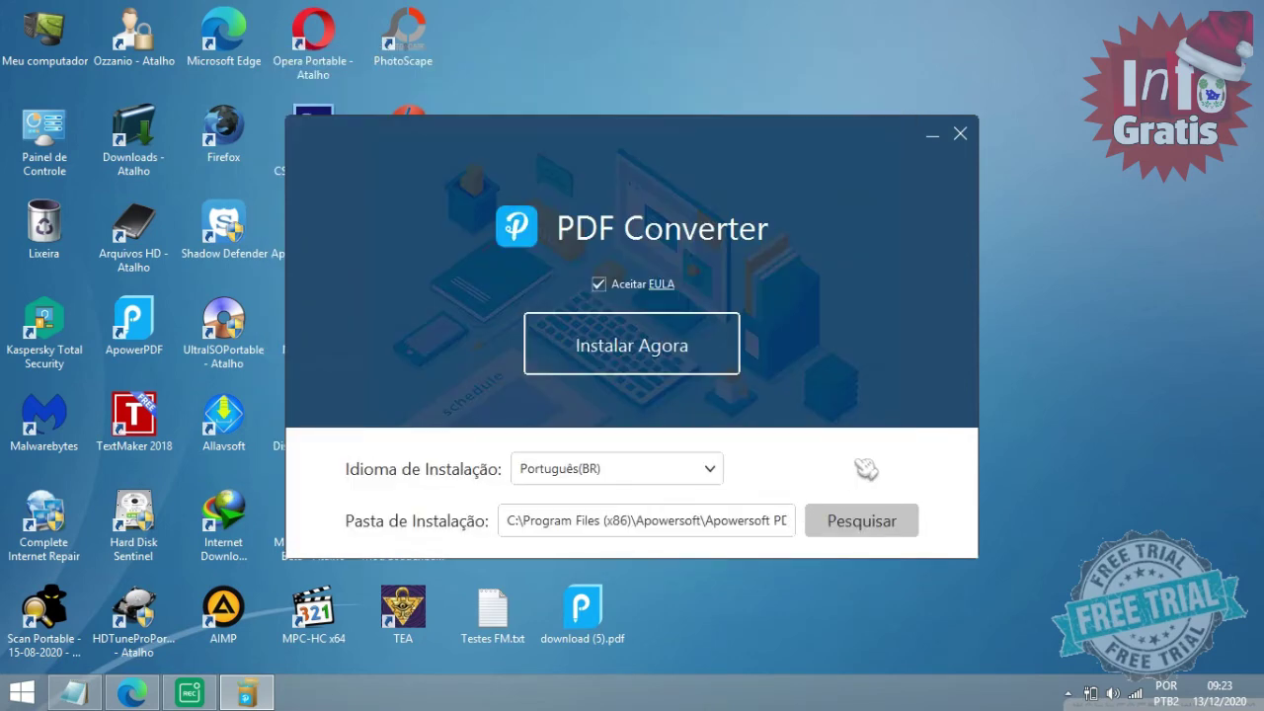
Install PDF Converter in the default folder and launch it, closing the browser window opened by the setup and the non-VIP notice
{"action": "left_click", "coordinate": [649, 347]}
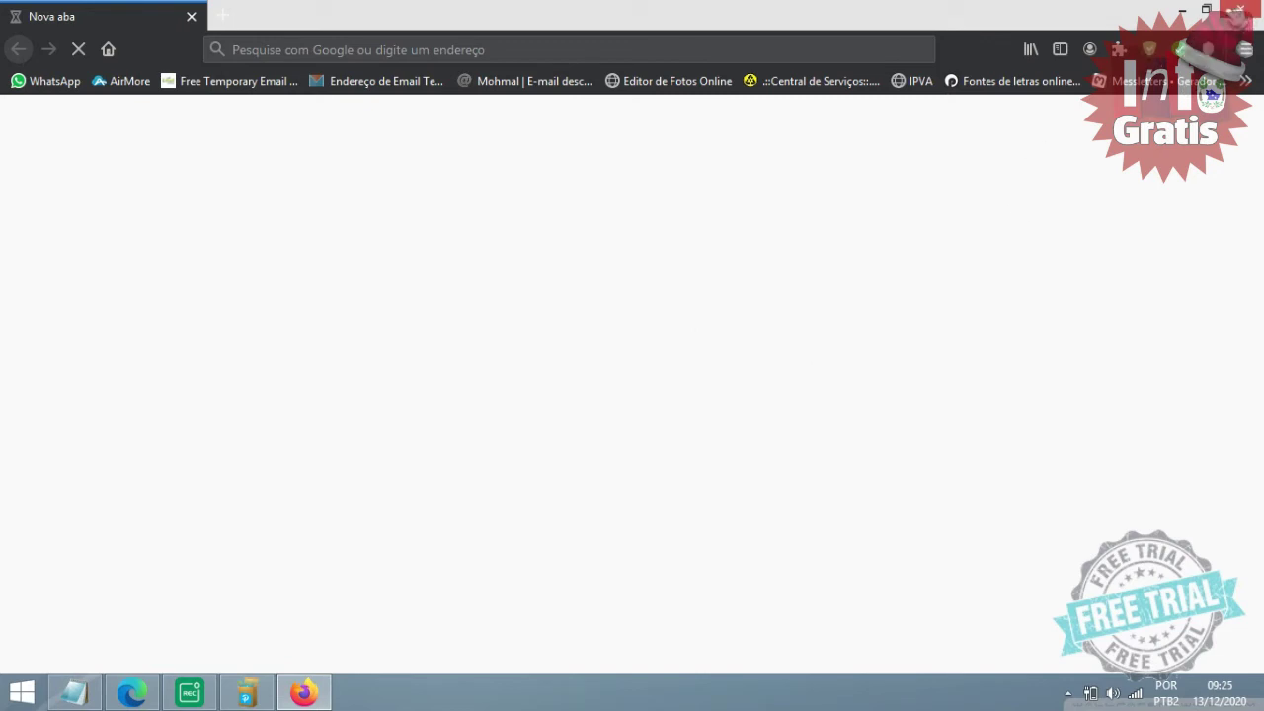
{"action": "left_click", "coordinate": [1238, 12]}
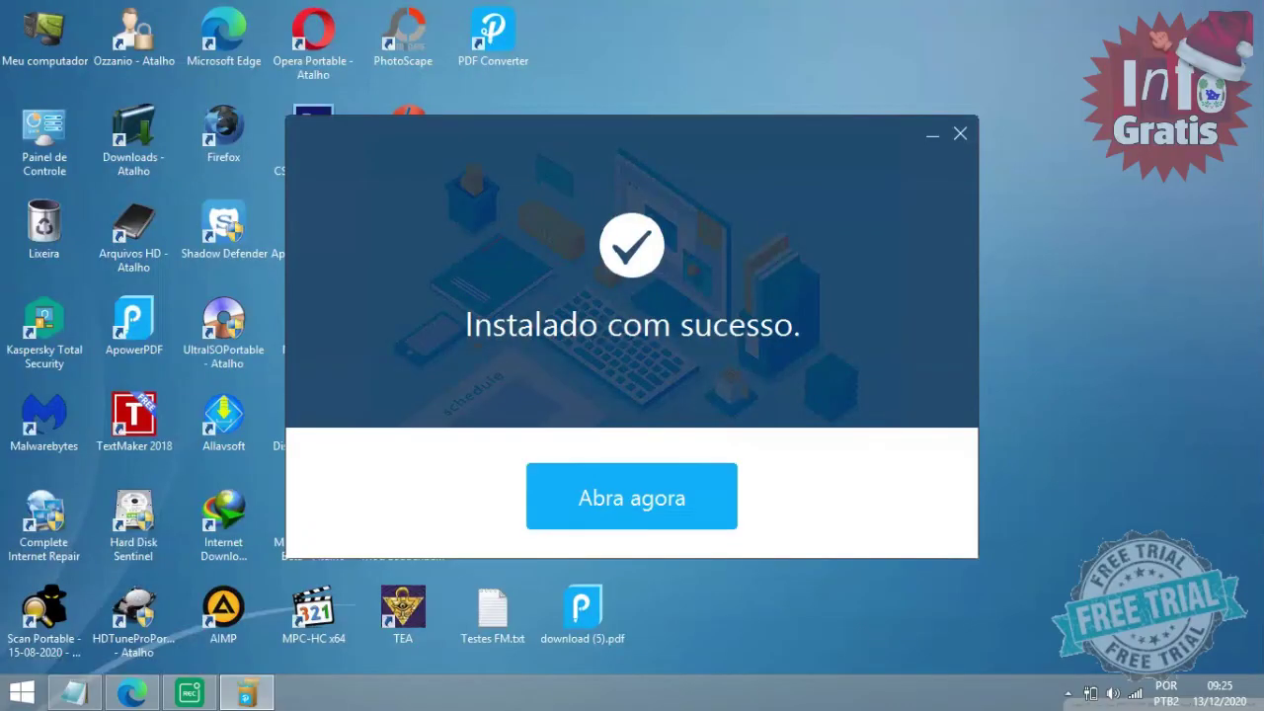
{"action": "left_click", "coordinate": [690, 497]}
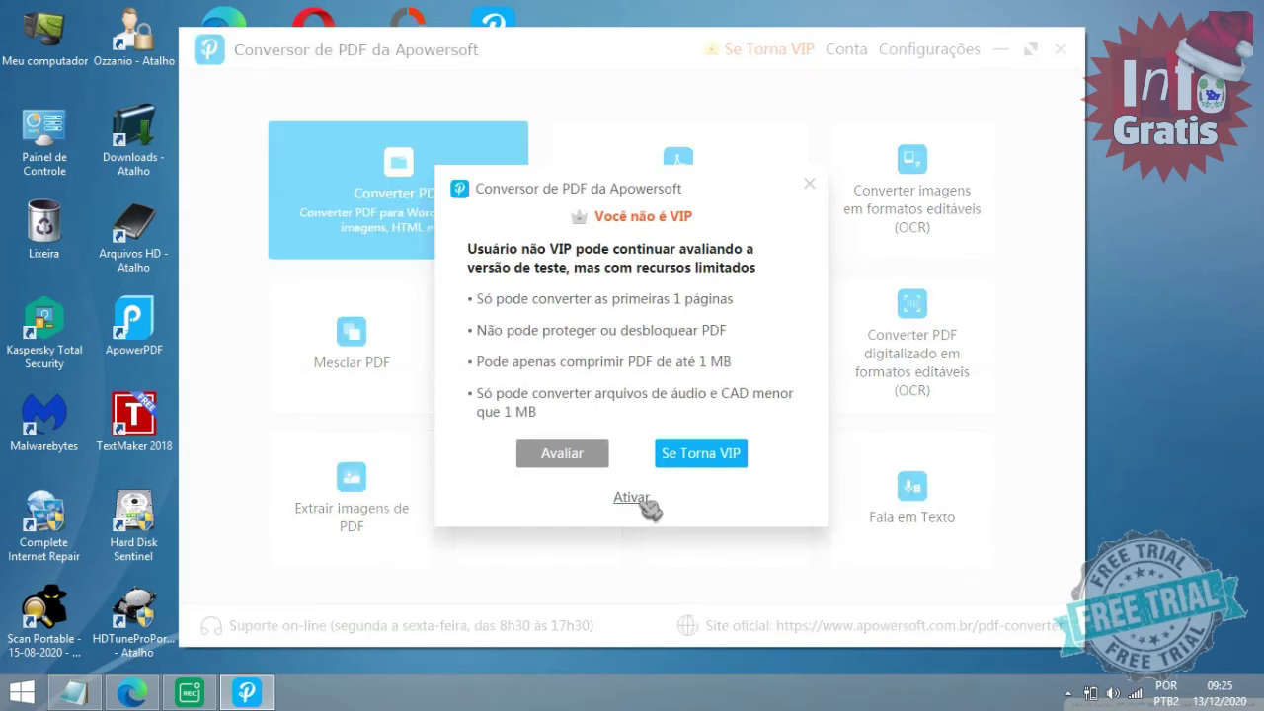
{"action": "left_click", "coordinate": [810, 185]}
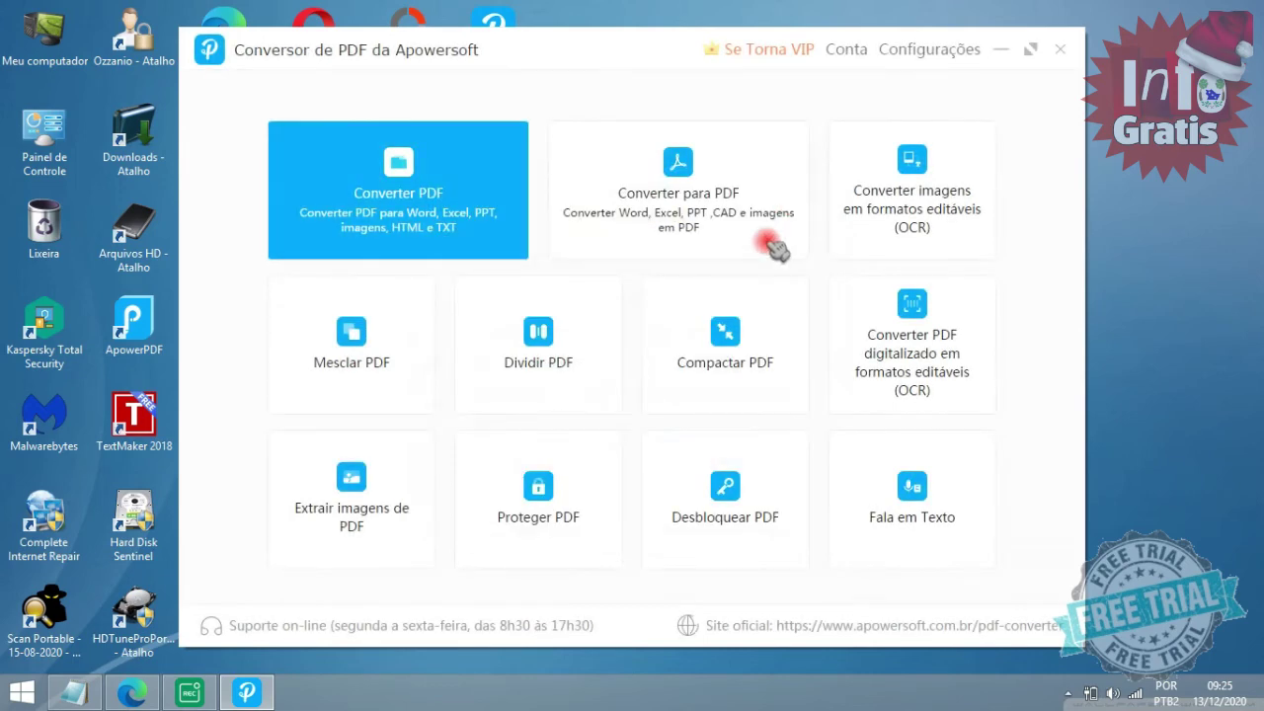
Open the account registration form in PDF Converter, enter the account password and switch to Edge for the temporary e-mail address
{"action": "left_click", "coordinate": [855, 51]}
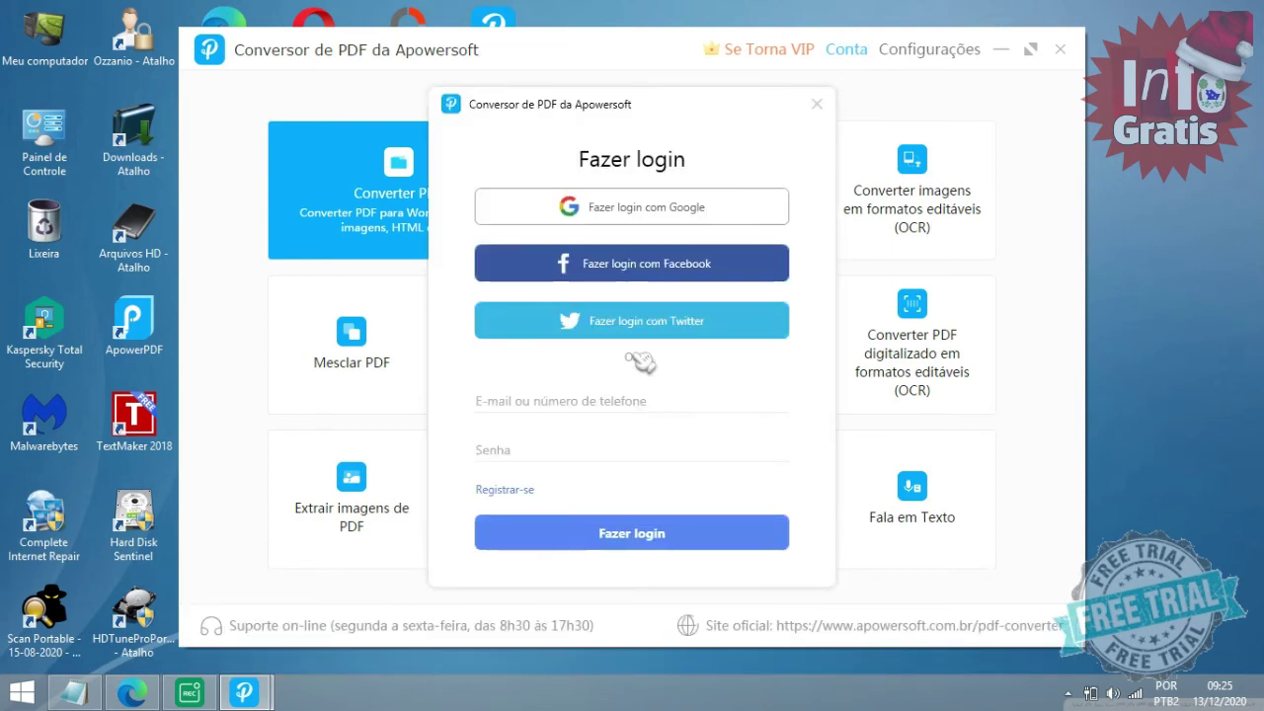
{"action": "left_click", "coordinate": [521, 491]}
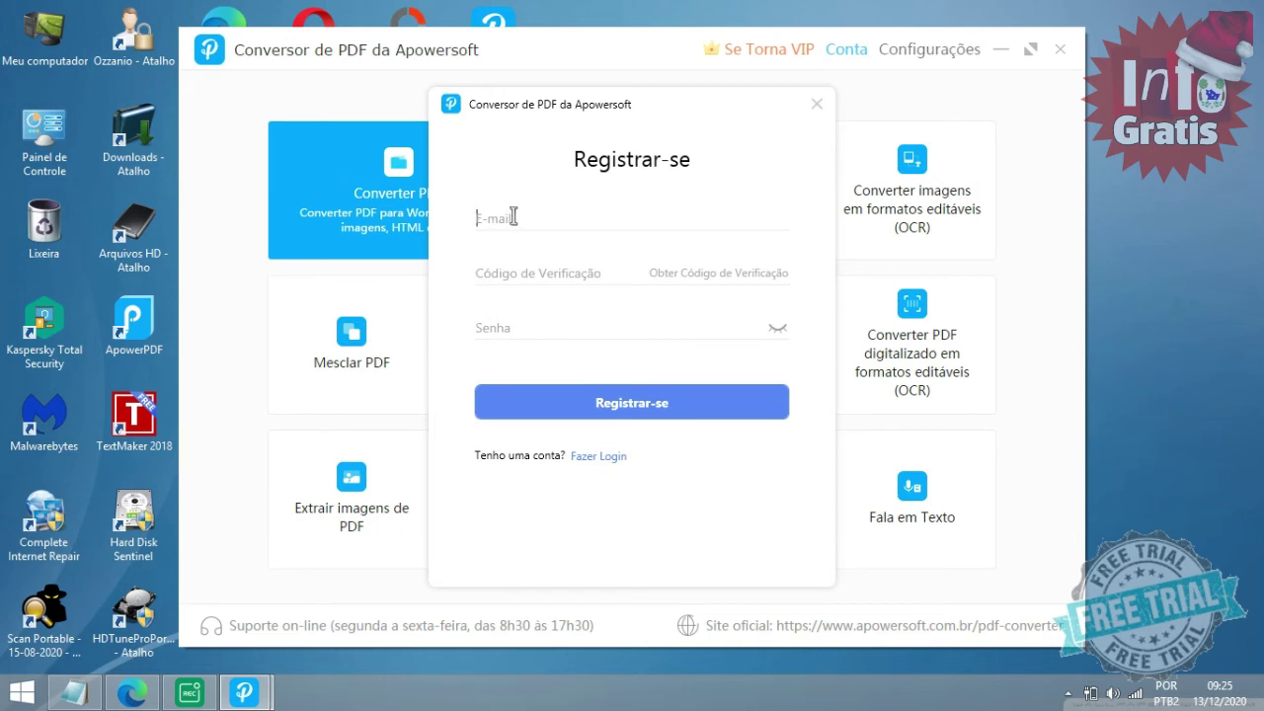
{"action": "left_click", "coordinate": [516, 324]}
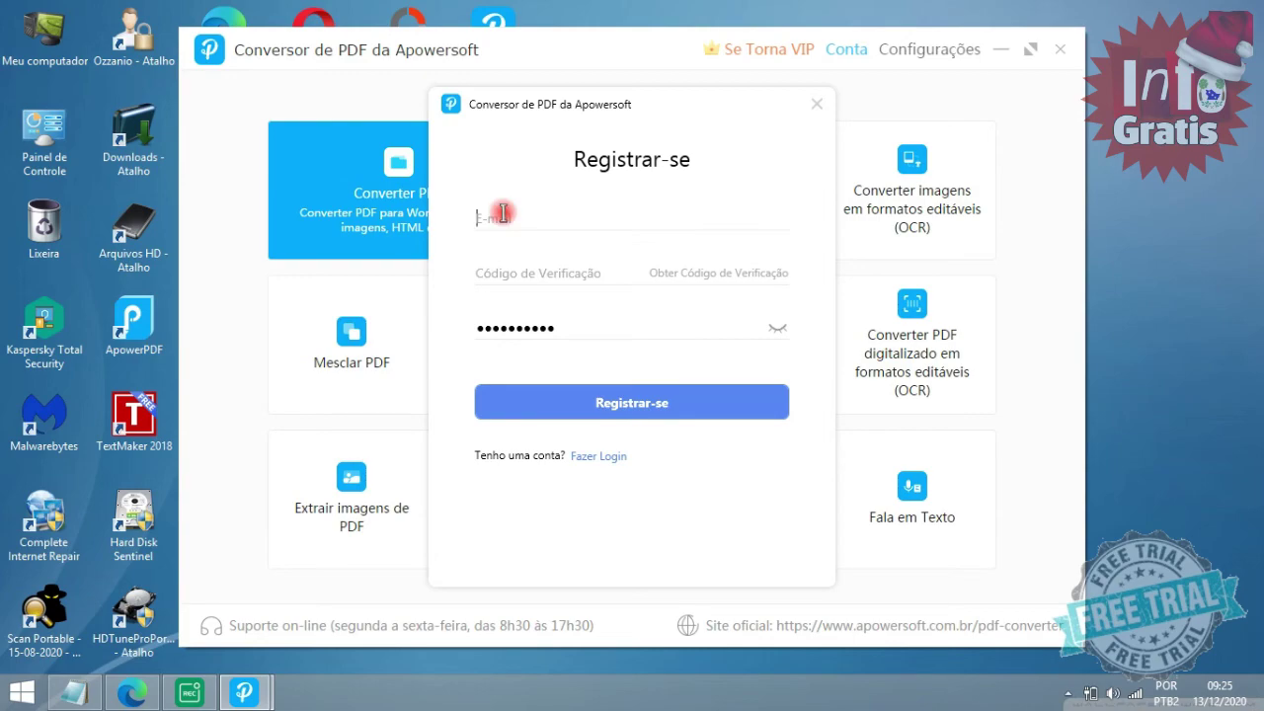
{"action": "left_click", "coordinate": [138, 691]}
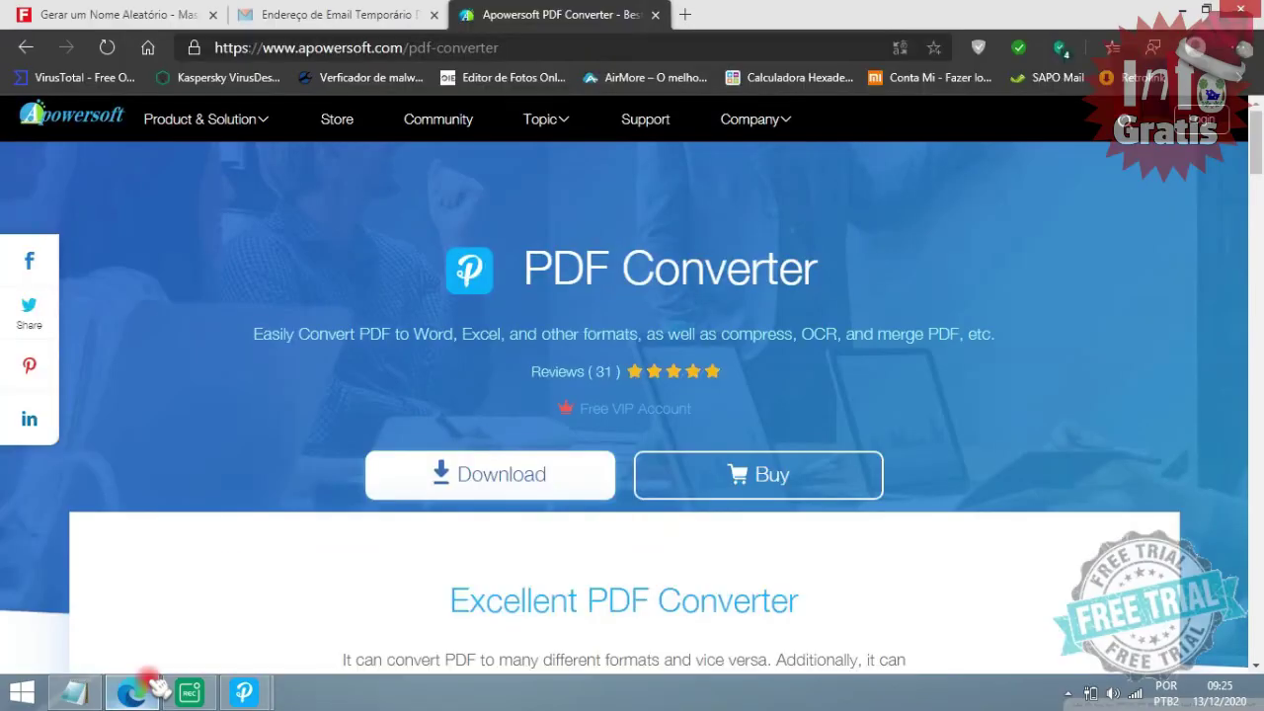